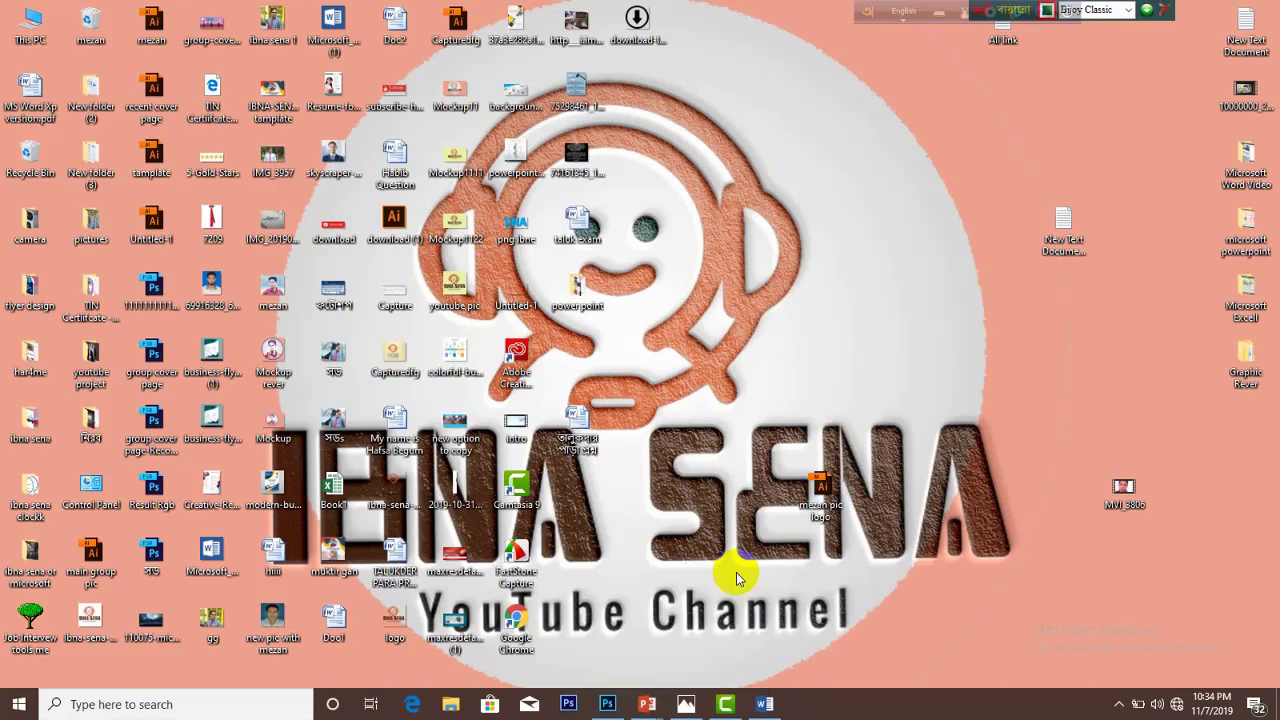
# Launch Word from the taskbar to start a blank document
pyautogui.click(768, 705)
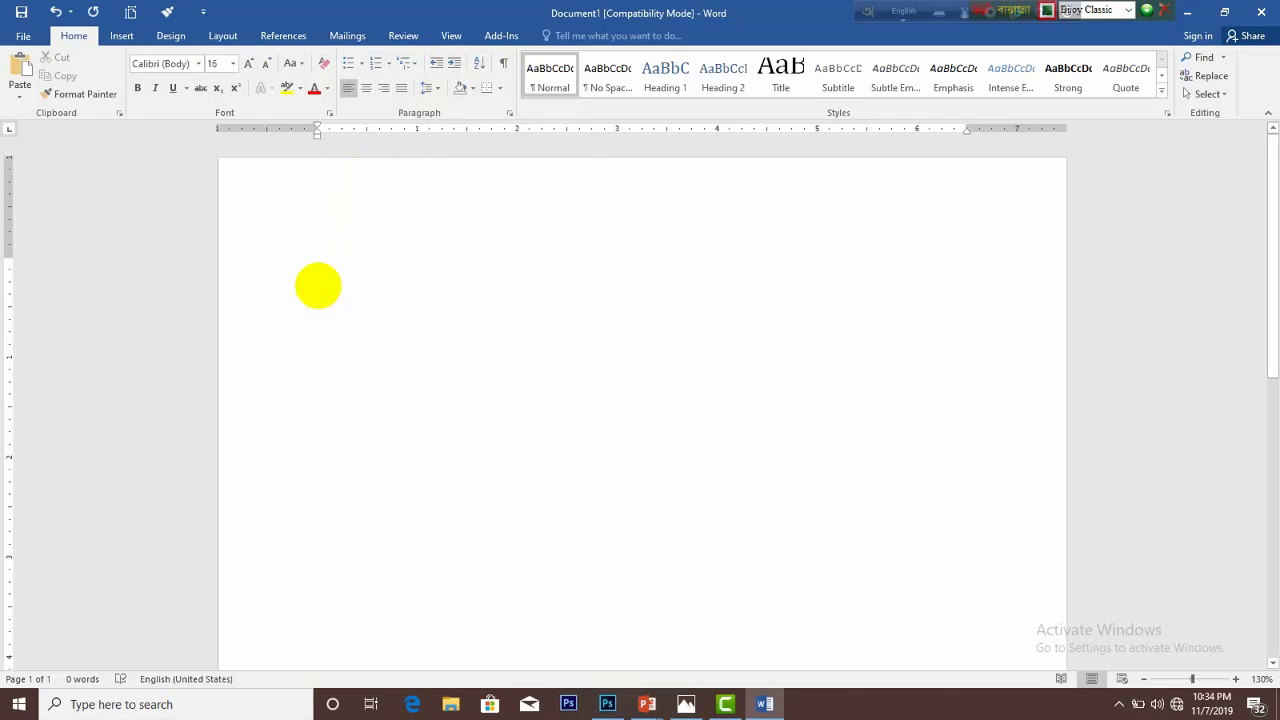
# Type the sample sentence beginning 'i am' and increase its indent seven times
pyautogui.write('i am ibna sena')
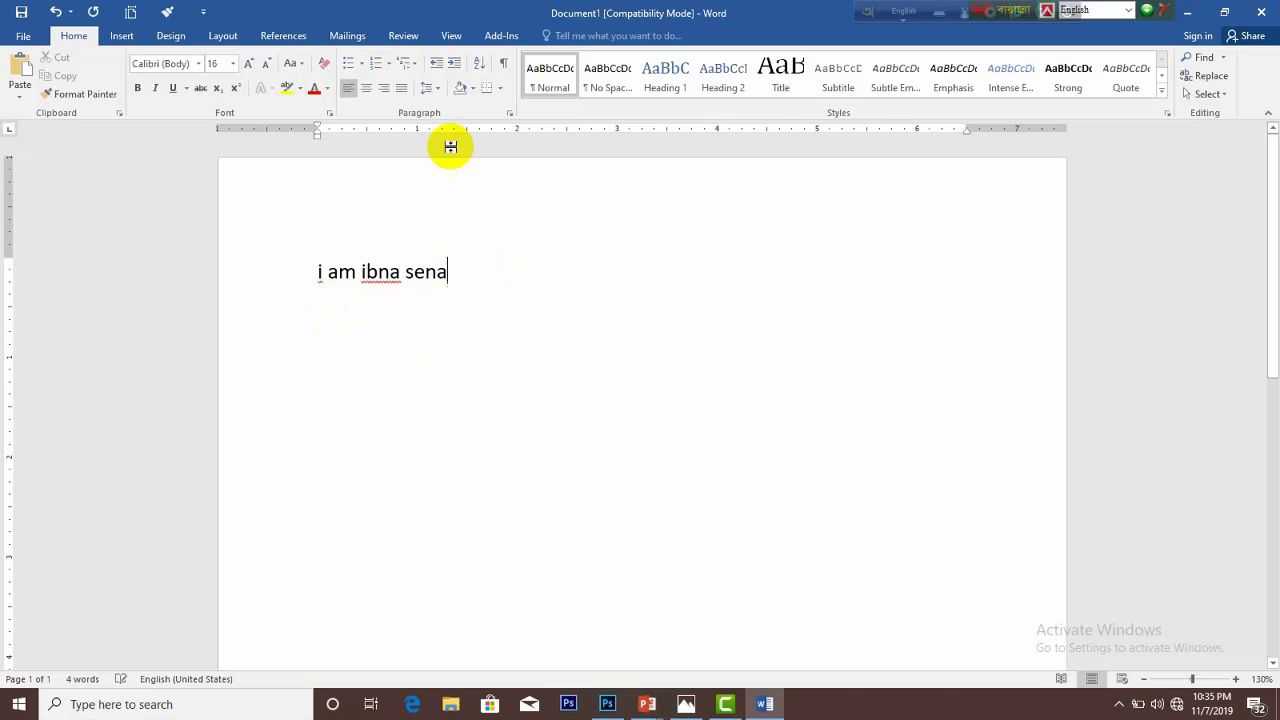
pyautogui.click(455, 62)
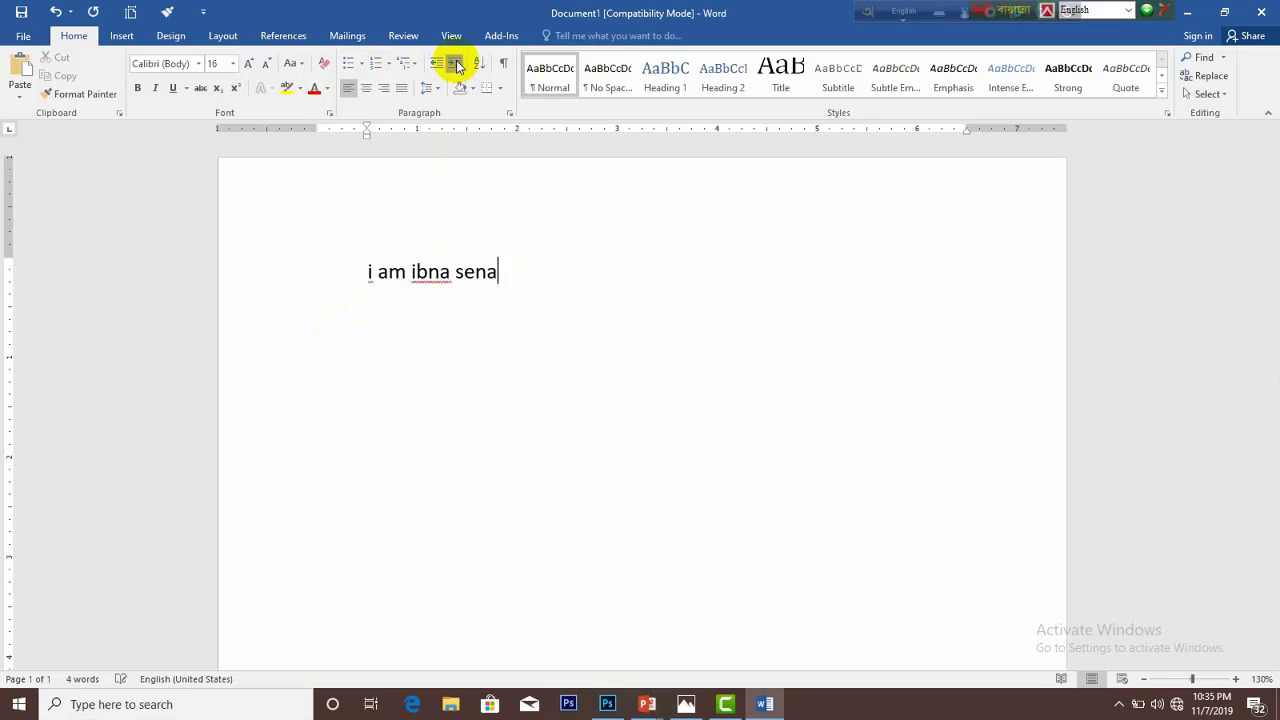
pyautogui.click(455, 62)
pyautogui.click(455, 62)
pyautogui.click(455, 62)
pyautogui.click(455, 62)
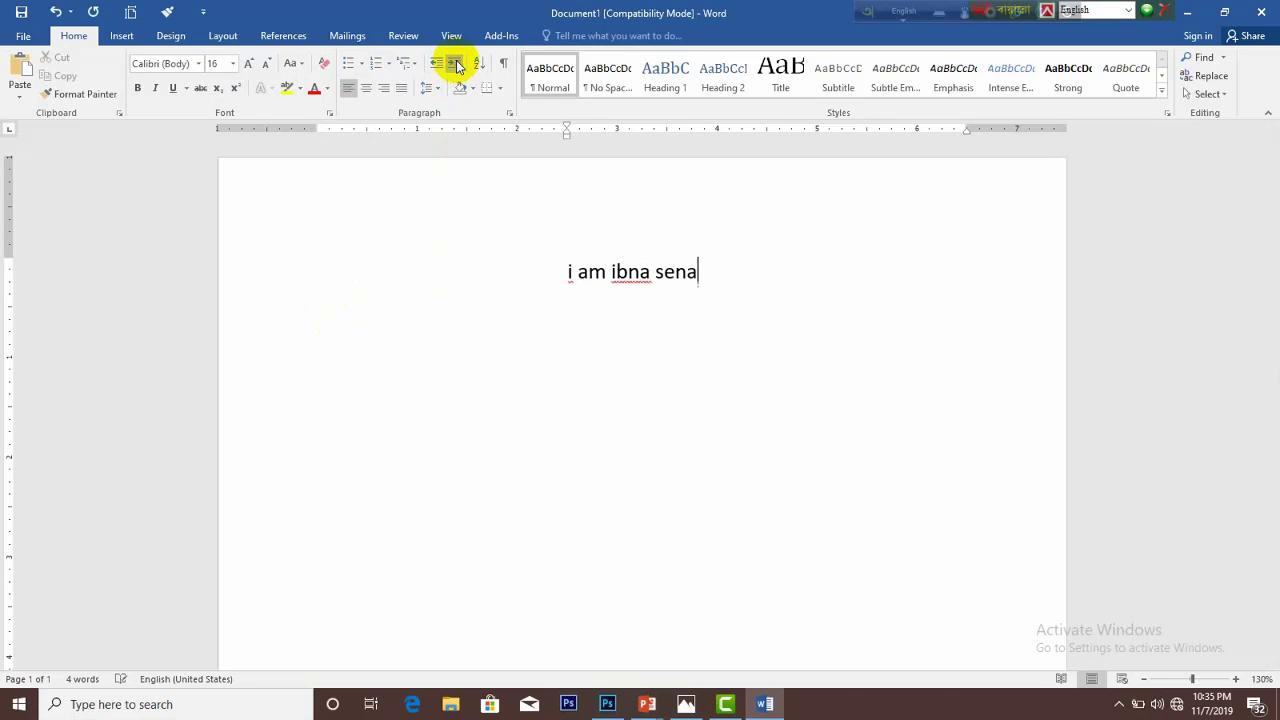
pyautogui.click(455, 62)
pyautogui.click(455, 62)
pyautogui.click(455, 62)
pyautogui.click(455, 62)
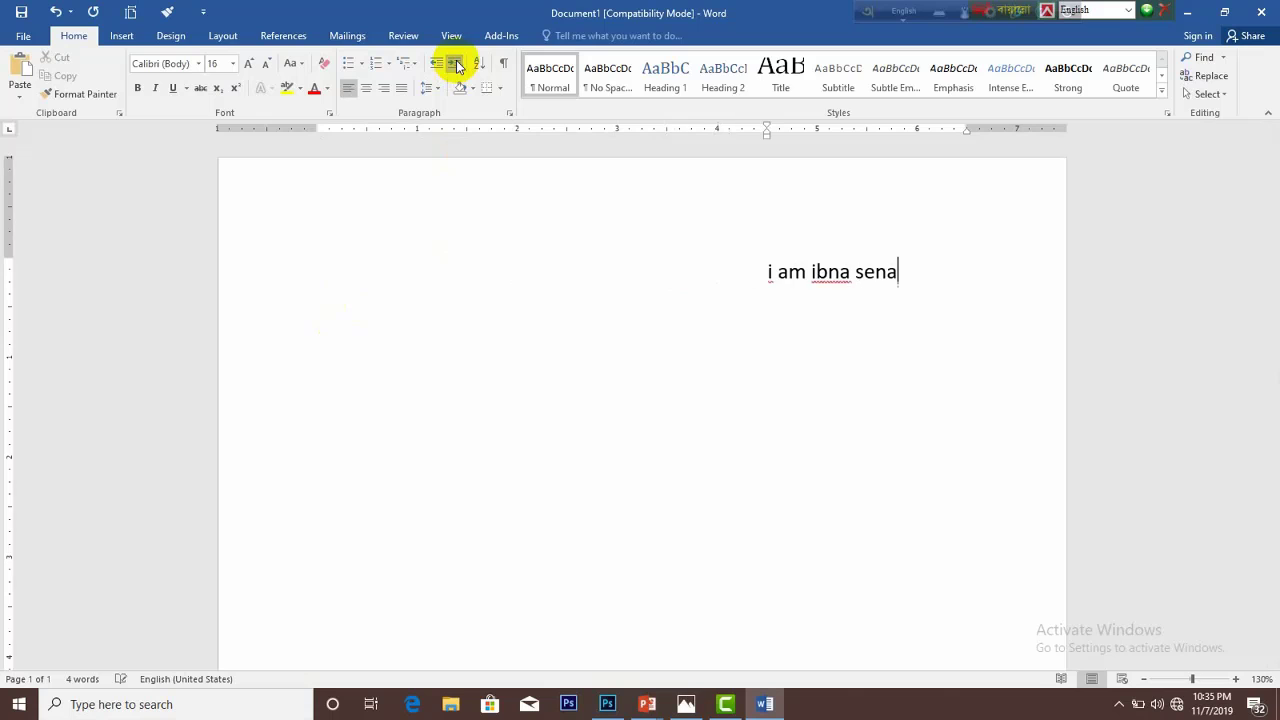
# Decrease the indent back to the left margin, then select the whole sentence
pyautogui.click(436, 64)
pyautogui.click(436, 64)
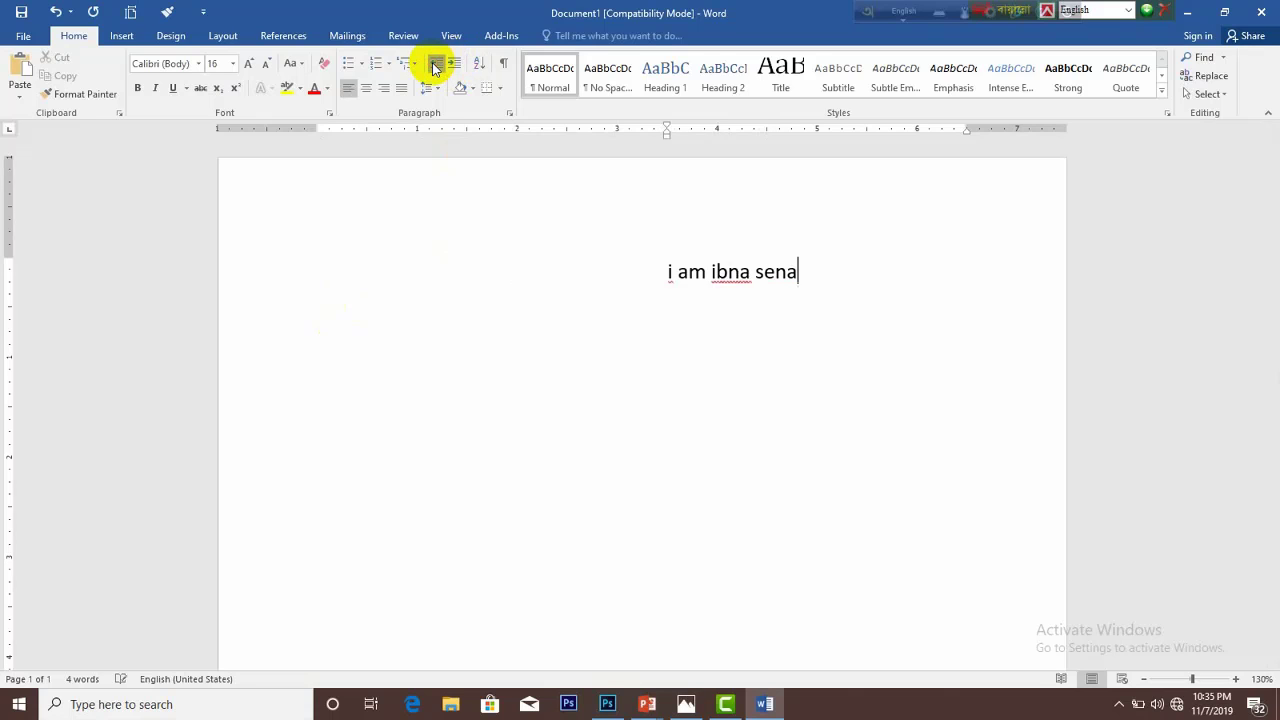
pyautogui.click(436, 64)
pyautogui.click(436, 64)
pyautogui.click(436, 64)
pyautogui.click(436, 64)
pyautogui.click(436, 64)
pyautogui.click(436, 64)
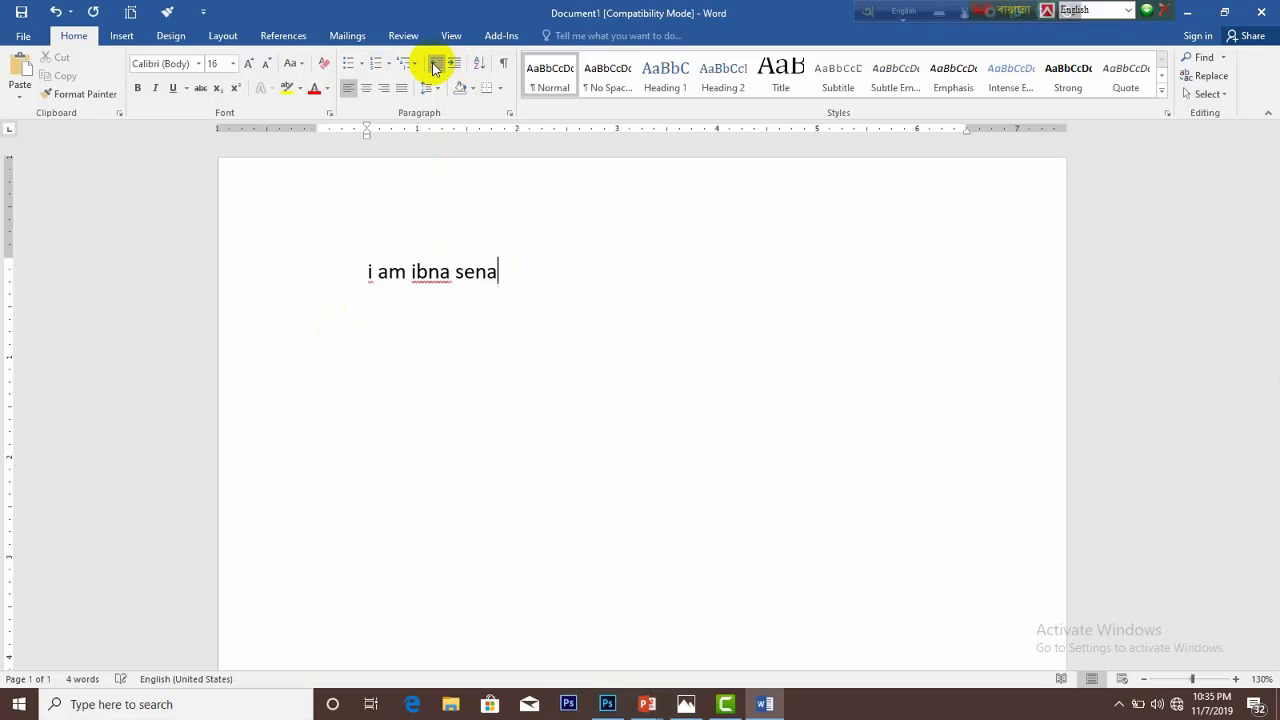
pyautogui.click(436, 64)
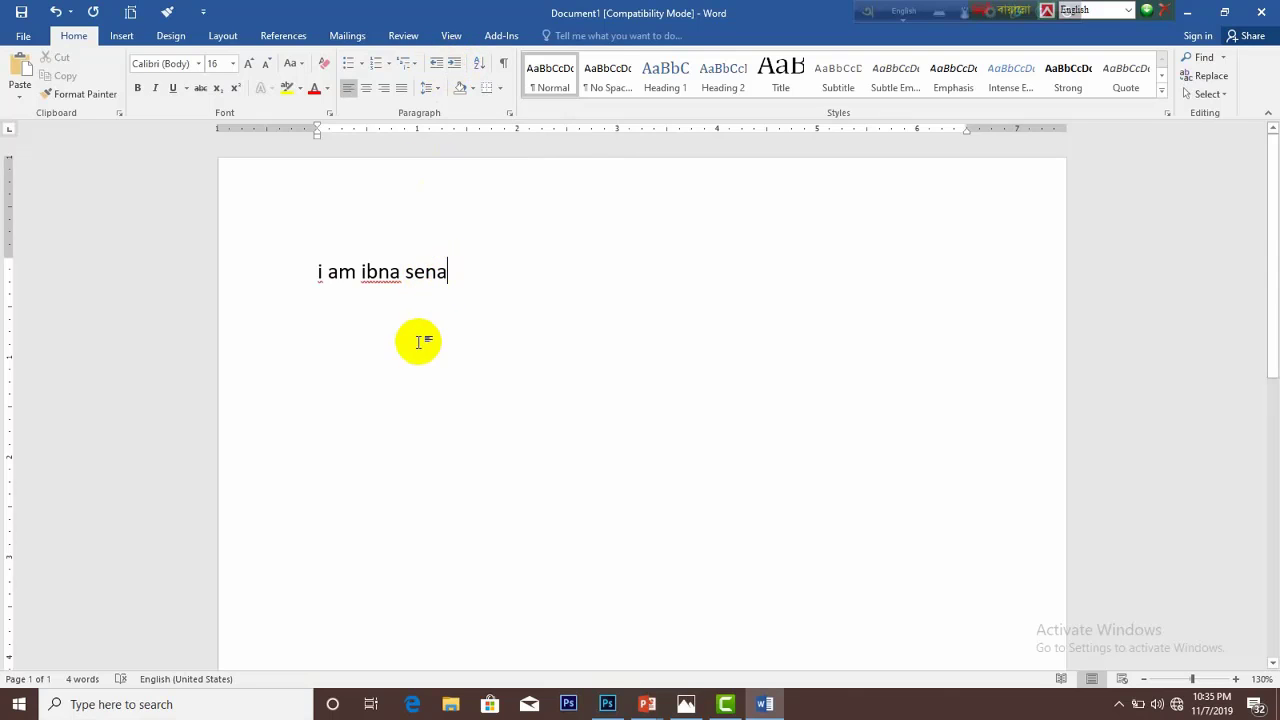
pyautogui.click(456, 271)
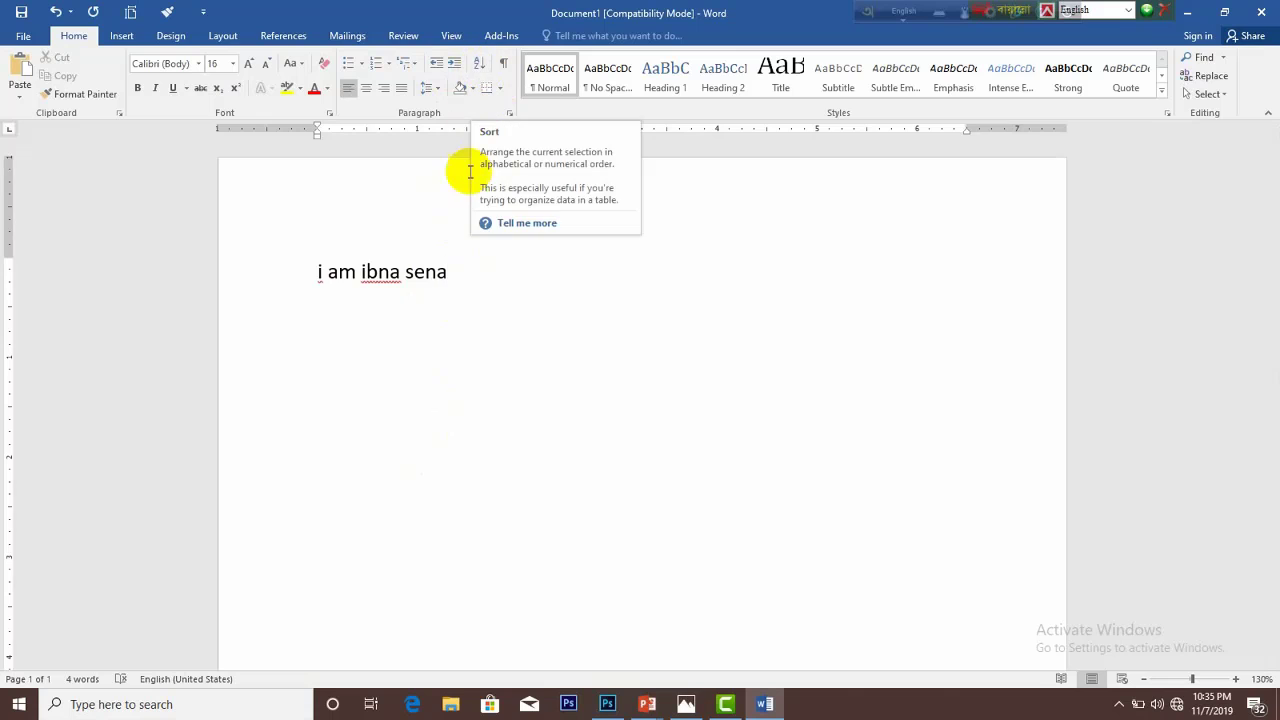
pyautogui.moveTo(449, 268); pyautogui.dragTo(259, 261)
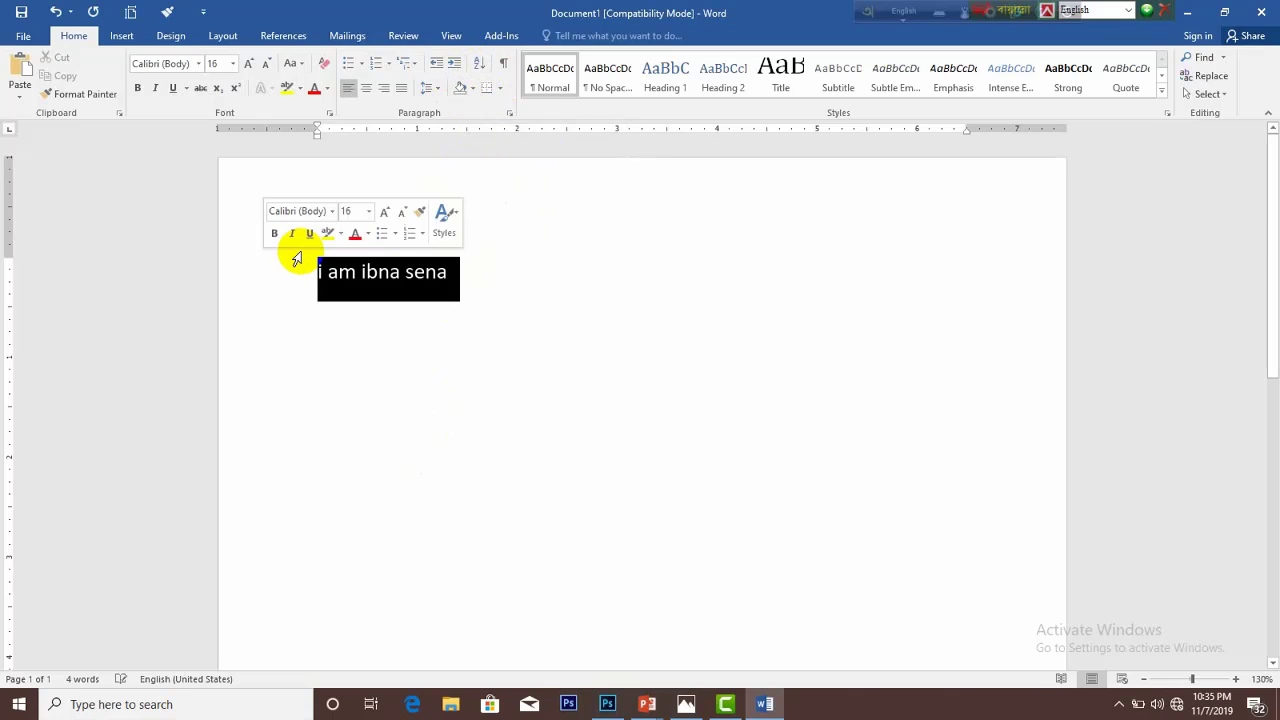
# Delete the sentence and enter the numbers 1, 3, 2, 5, 6, 4, 9, 8, 7, one per line
pyautogui.press('Delete')
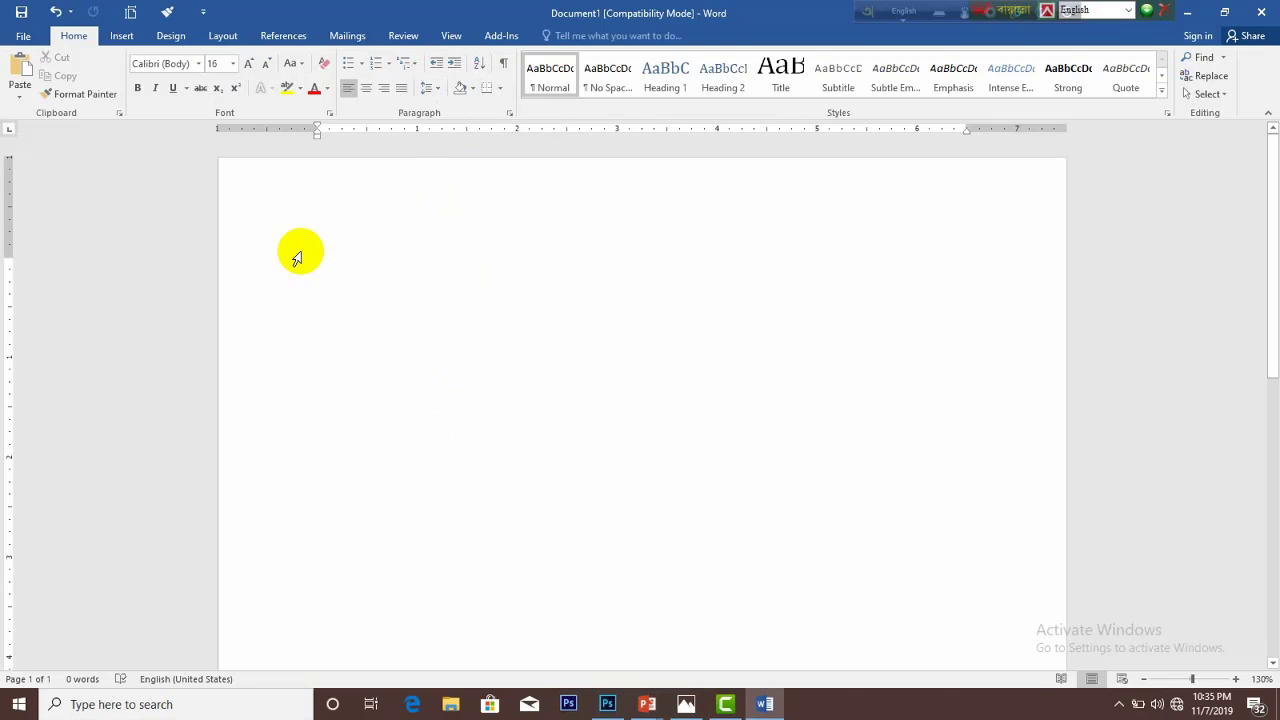
pyautogui.write('0')
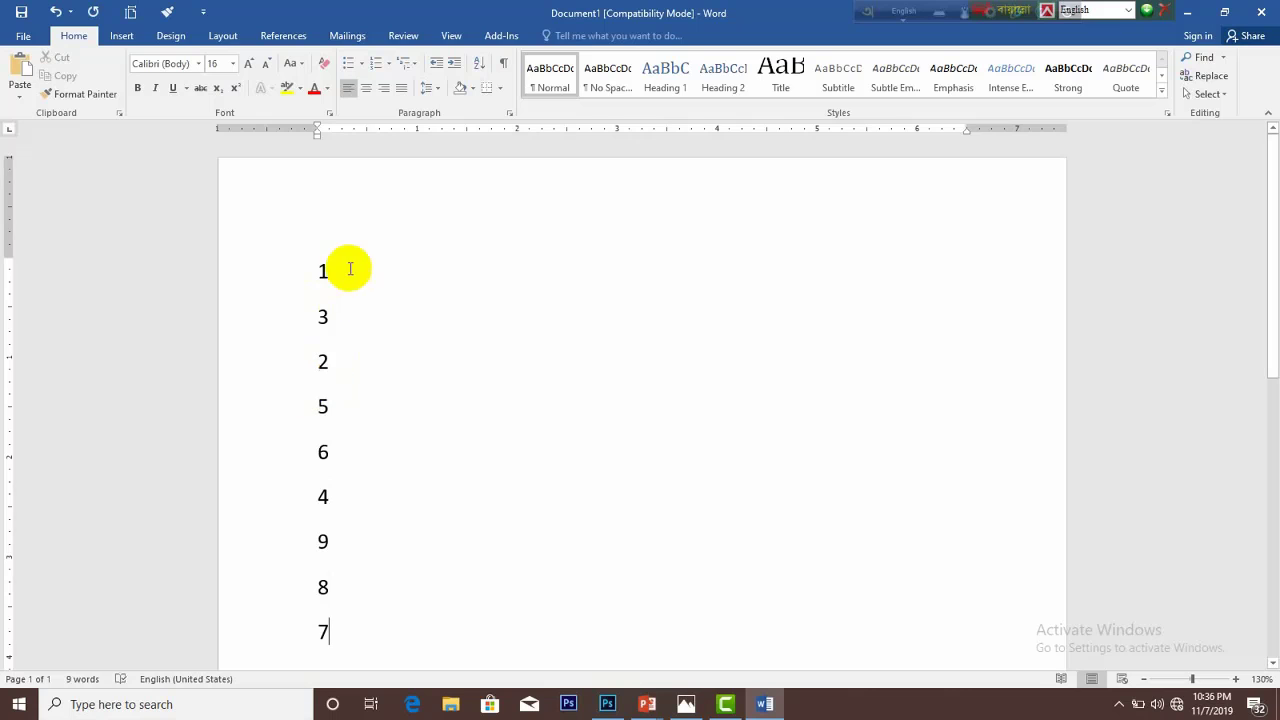
pyautogui.scroll(-1, 337, 423)
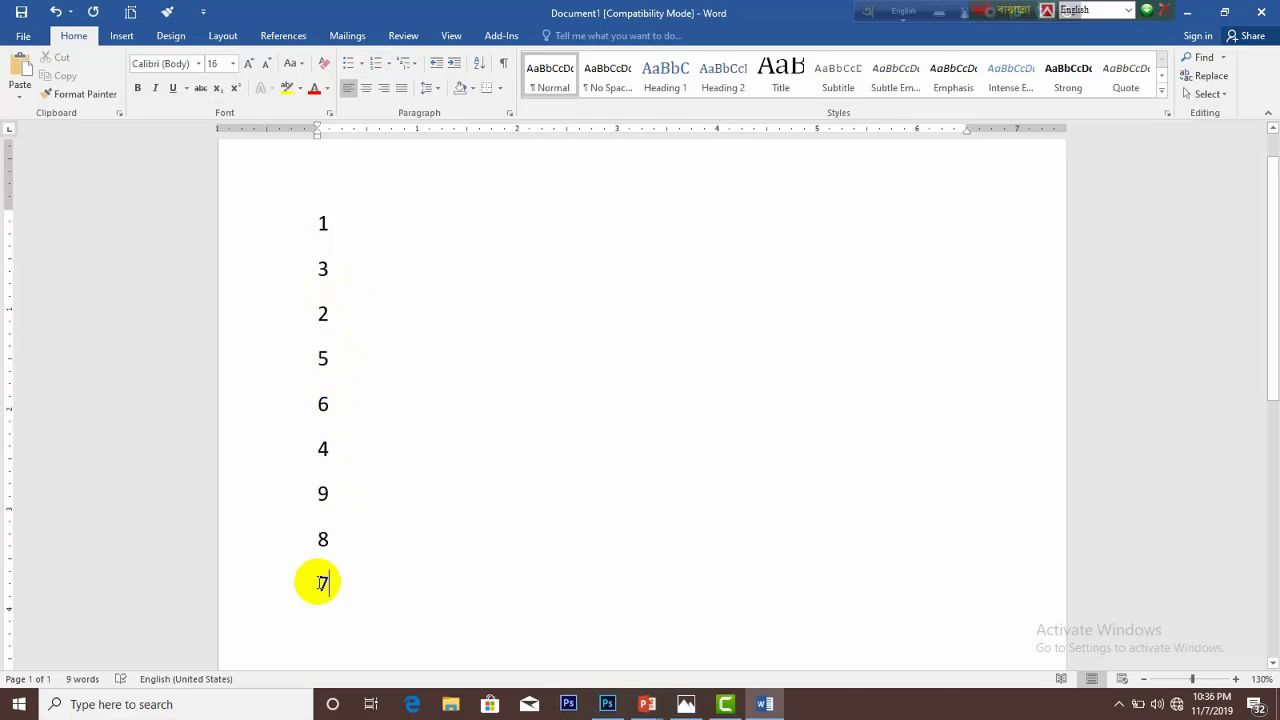
pyautogui.keyDown('ctrl'); pyautogui.scroll(3, 318, 583); pyautogui.keyUp('ctrl')
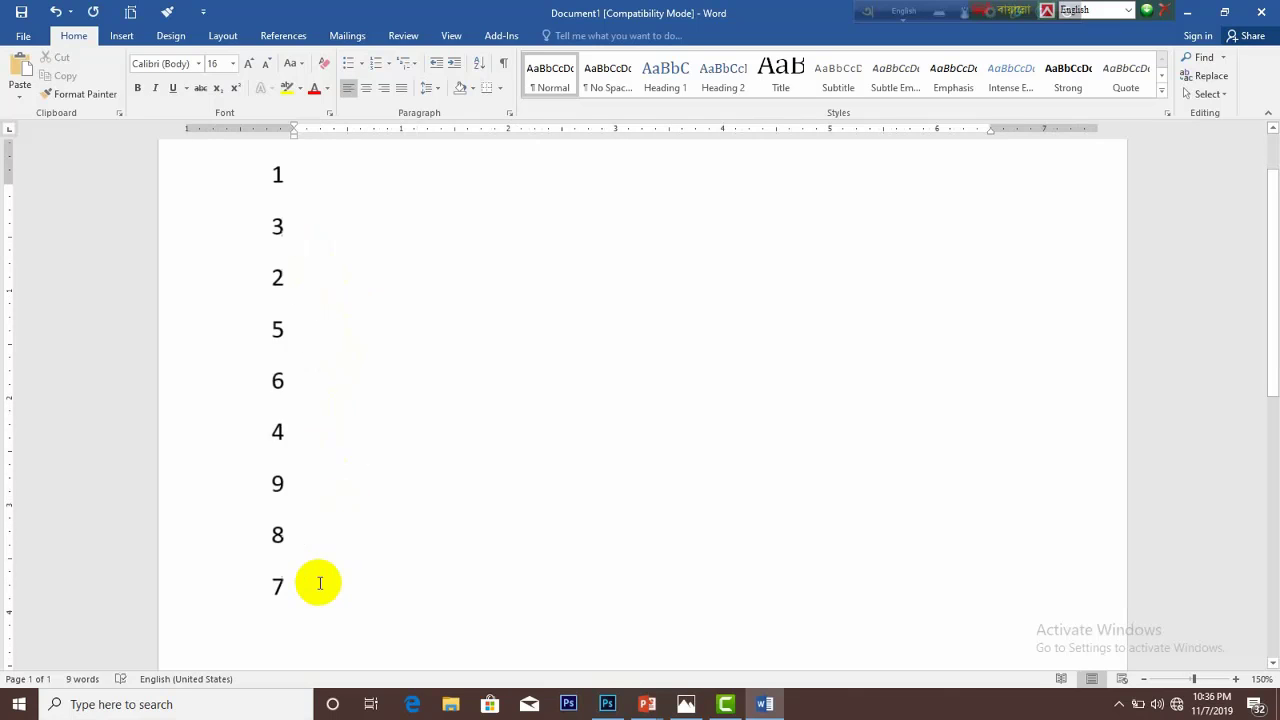
pyautogui.scroll(-1, 305, 545)
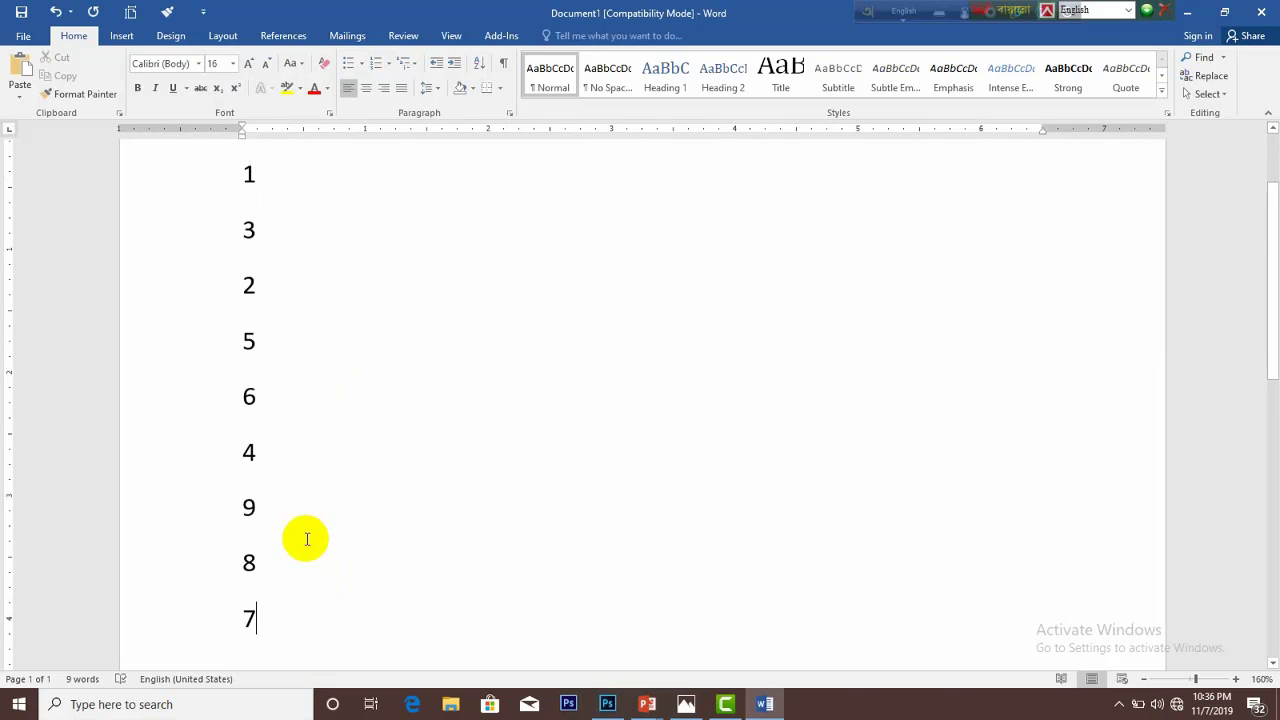
# Centre the number list with Ctrl+E and select all nine numbers
pyautogui.hotkey('ctrl', 'a')
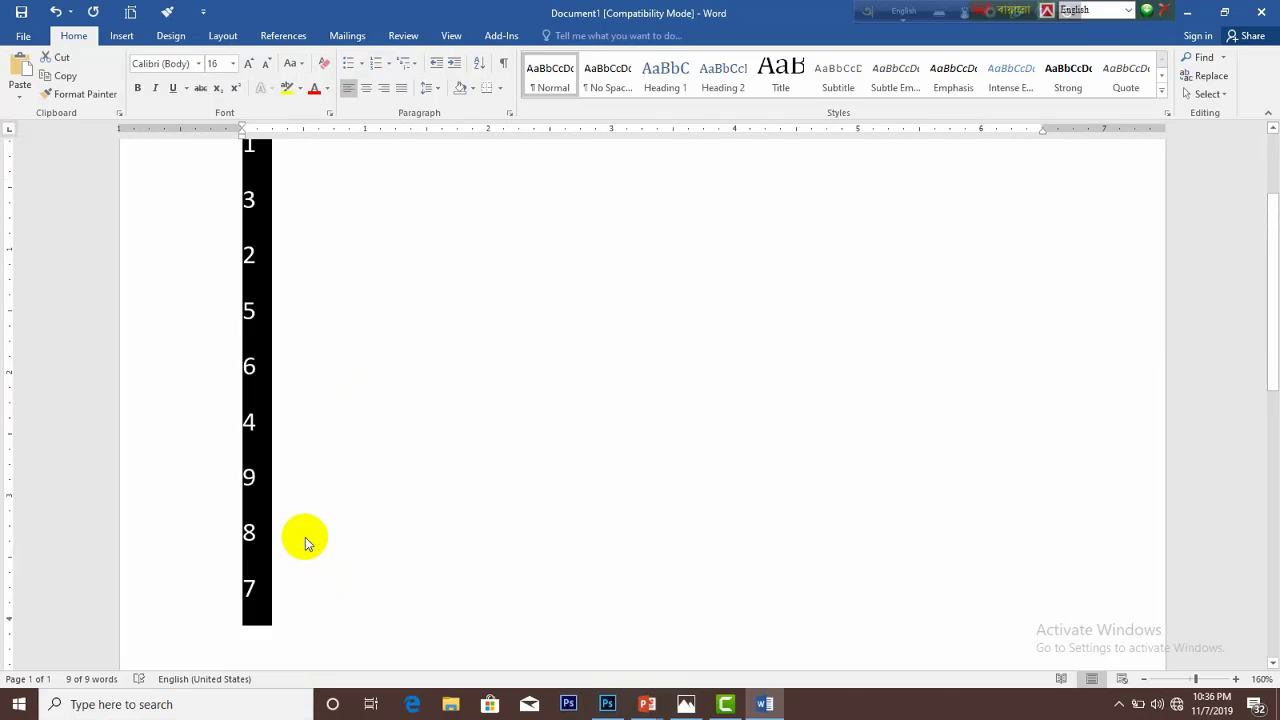
pyautogui.hotkey('ctrl', 'e')
pyautogui.scroll(1, 505, 505)
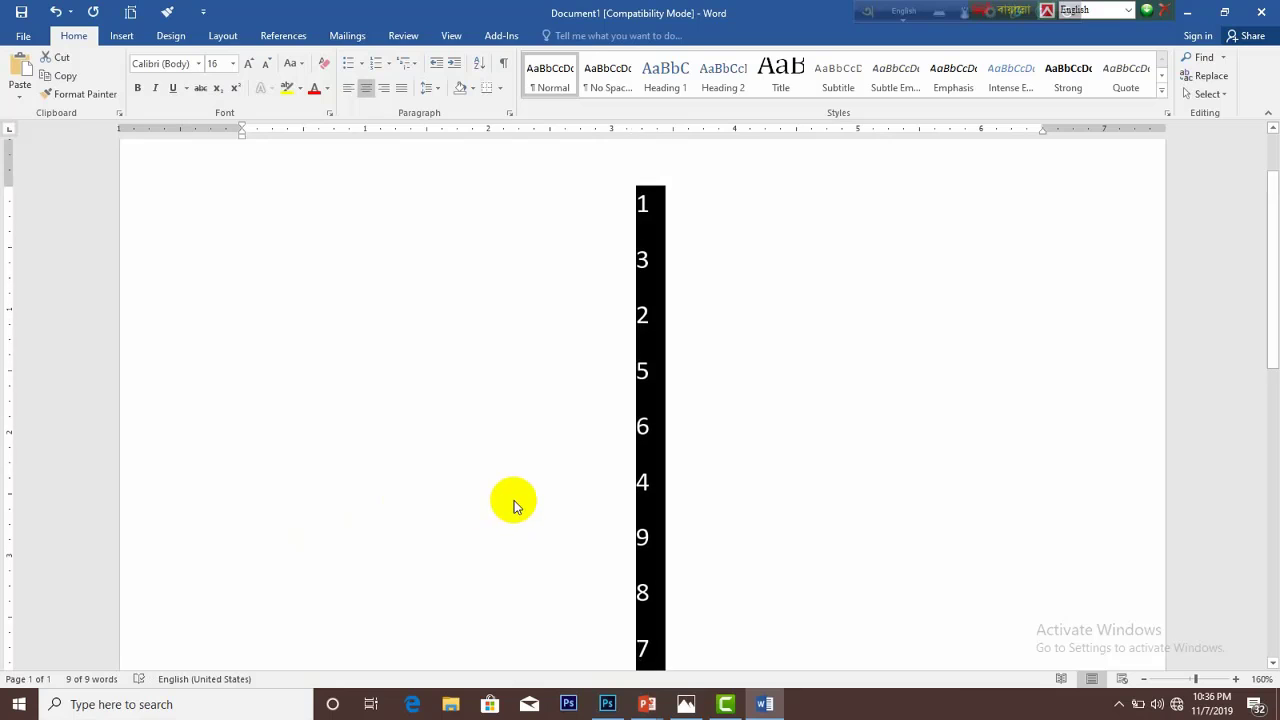
pyautogui.click(514, 500)
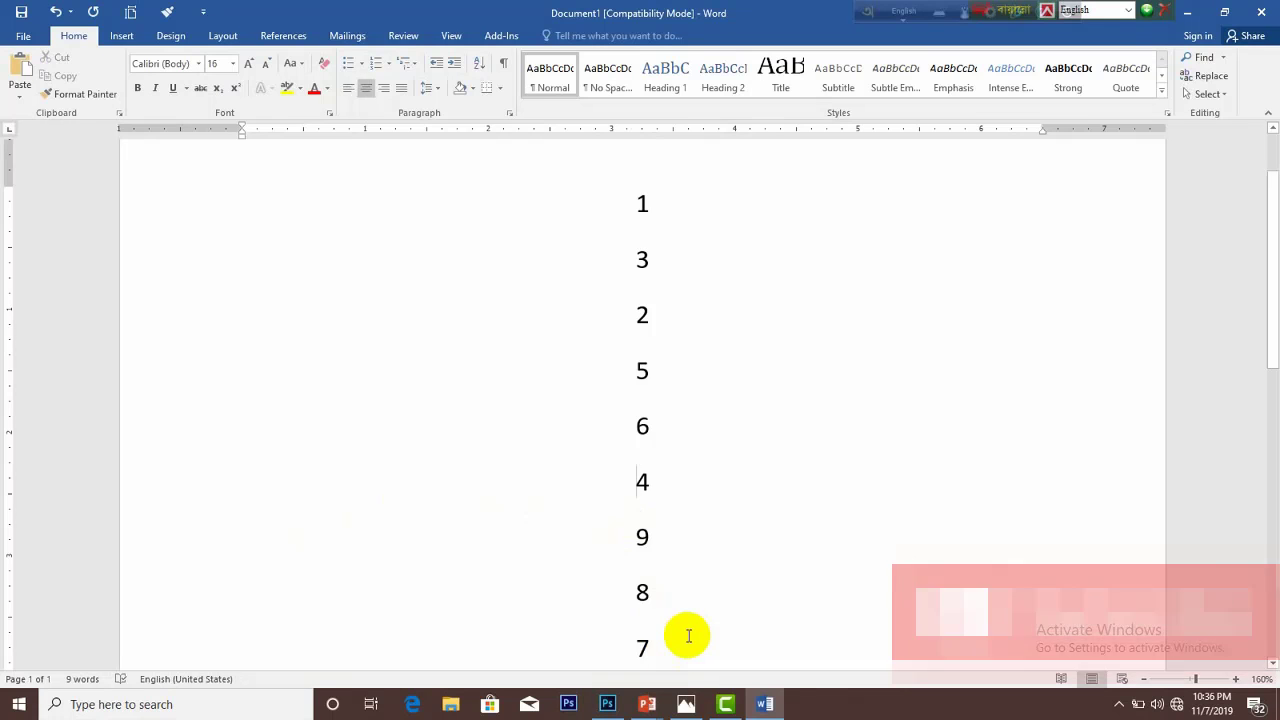
pyautogui.click(657, 651)
pyautogui.moveTo(657, 651); pyautogui.dragTo(604, 295)
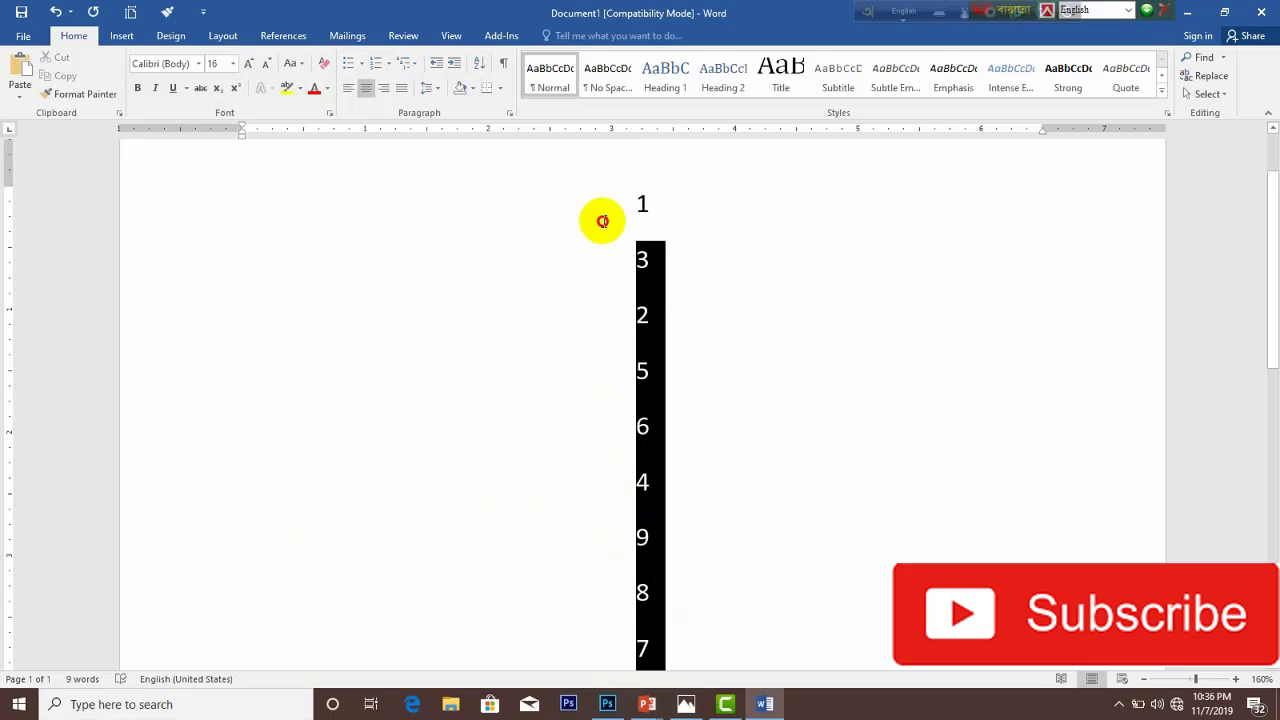
pyautogui.moveTo(604, 295); pyautogui.dragTo(312, 138)
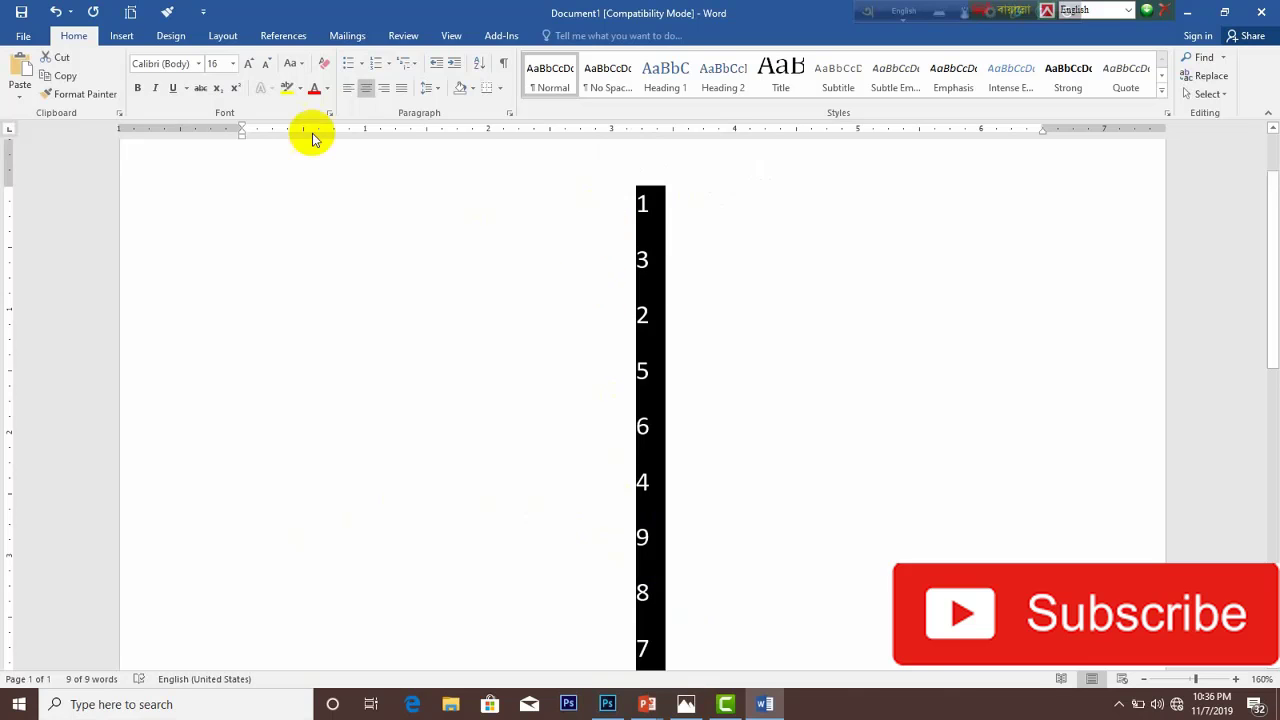
# Sort the selected numbers by Paragraphs, type Number, Ascending
pyautogui.click(481, 64)
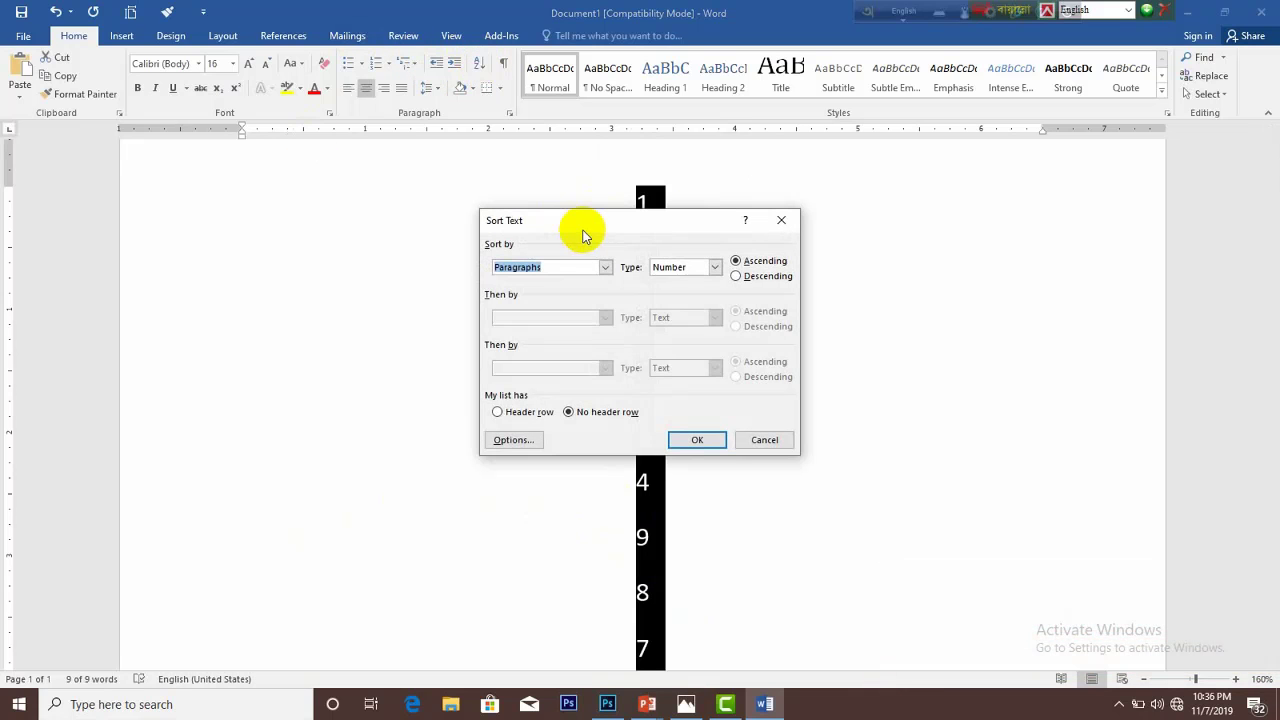
pyautogui.moveTo(517, 220)
pyautogui.mouseDown()
pyautogui.moveTo(340, 237)
pyautogui.moveTo(331, 178)
pyautogui.mouseUp()
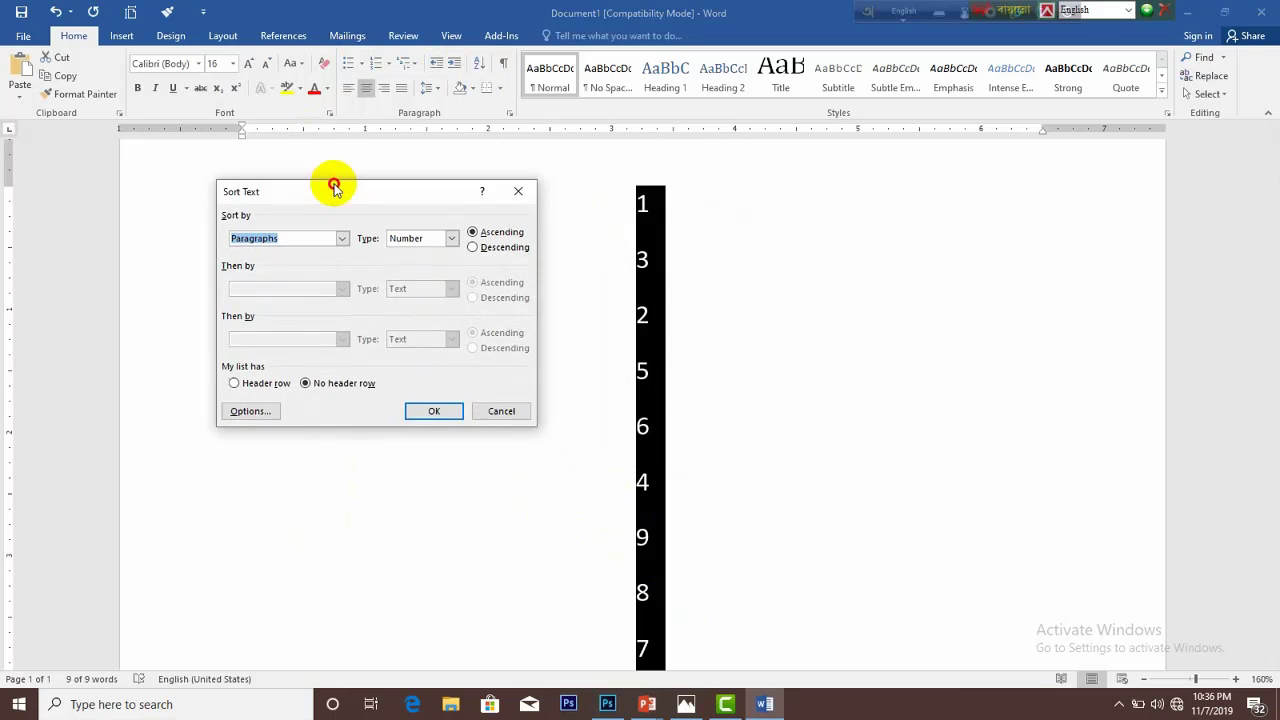
pyautogui.click(296, 230)
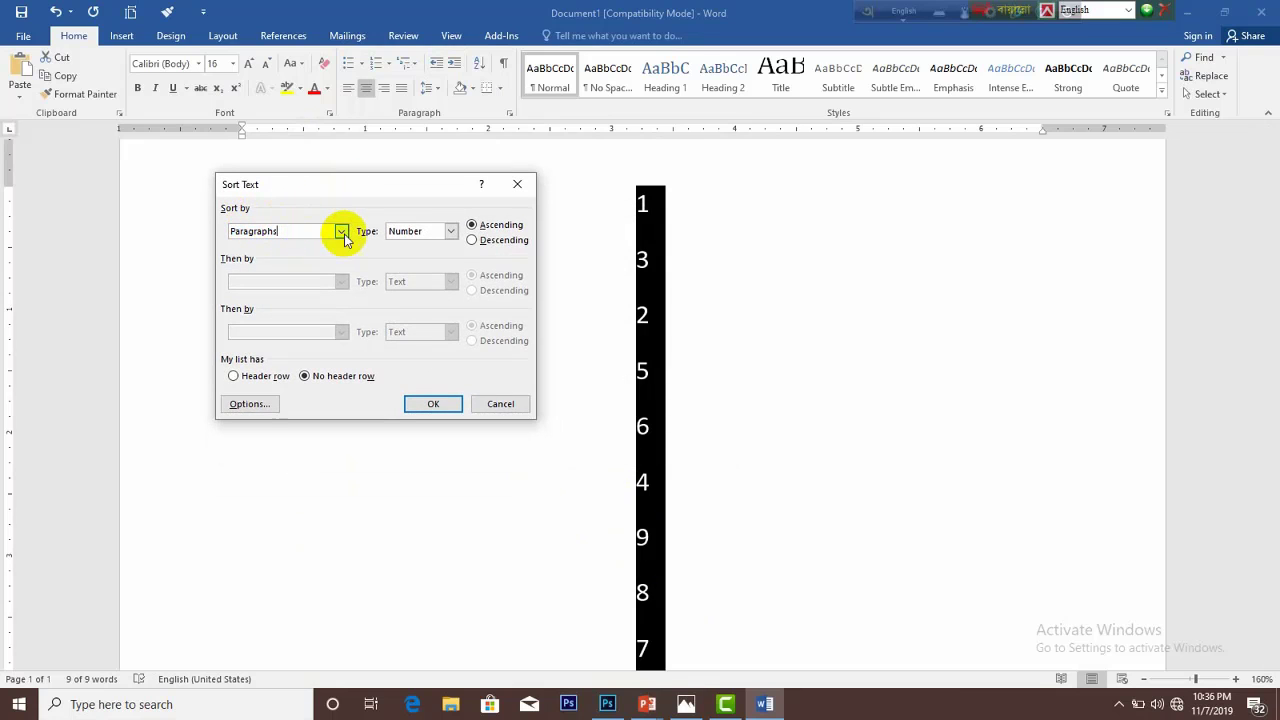
pyautogui.click(342, 231)
pyautogui.click(294, 230)
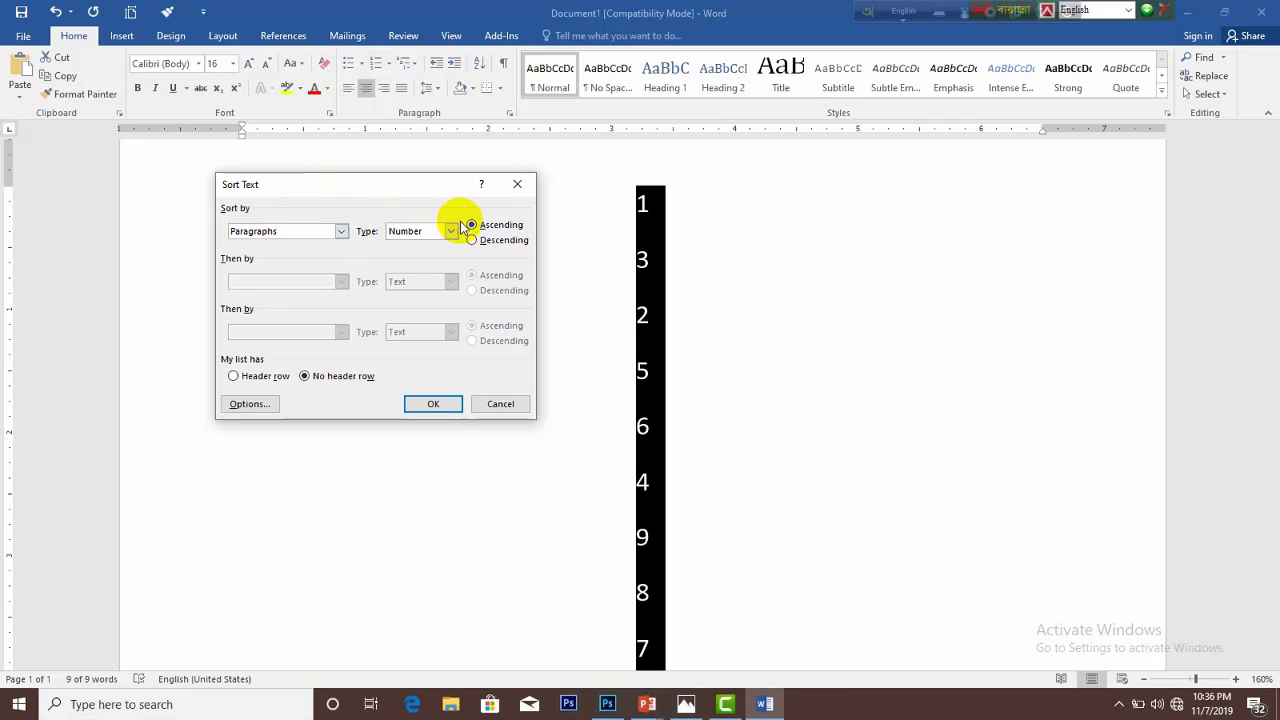
pyautogui.press('Tab')
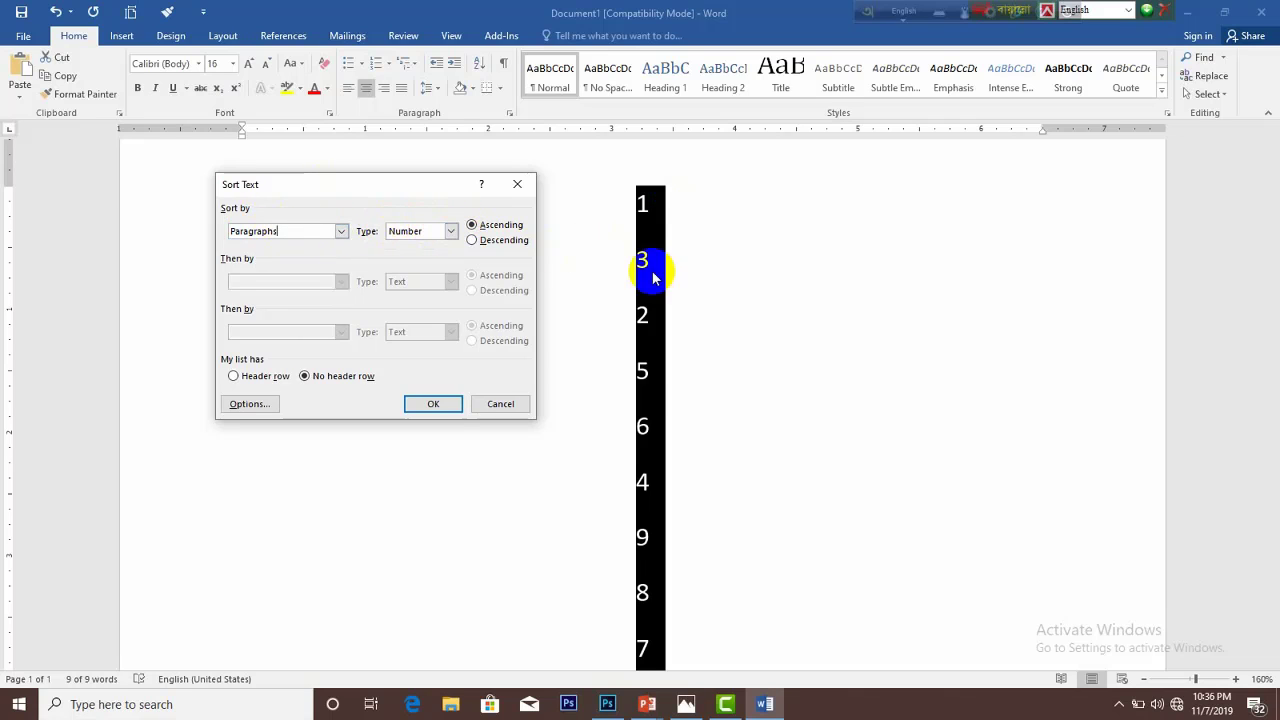
pyautogui.hotkey('shift', 'Tab')
pyautogui.click(452, 232)
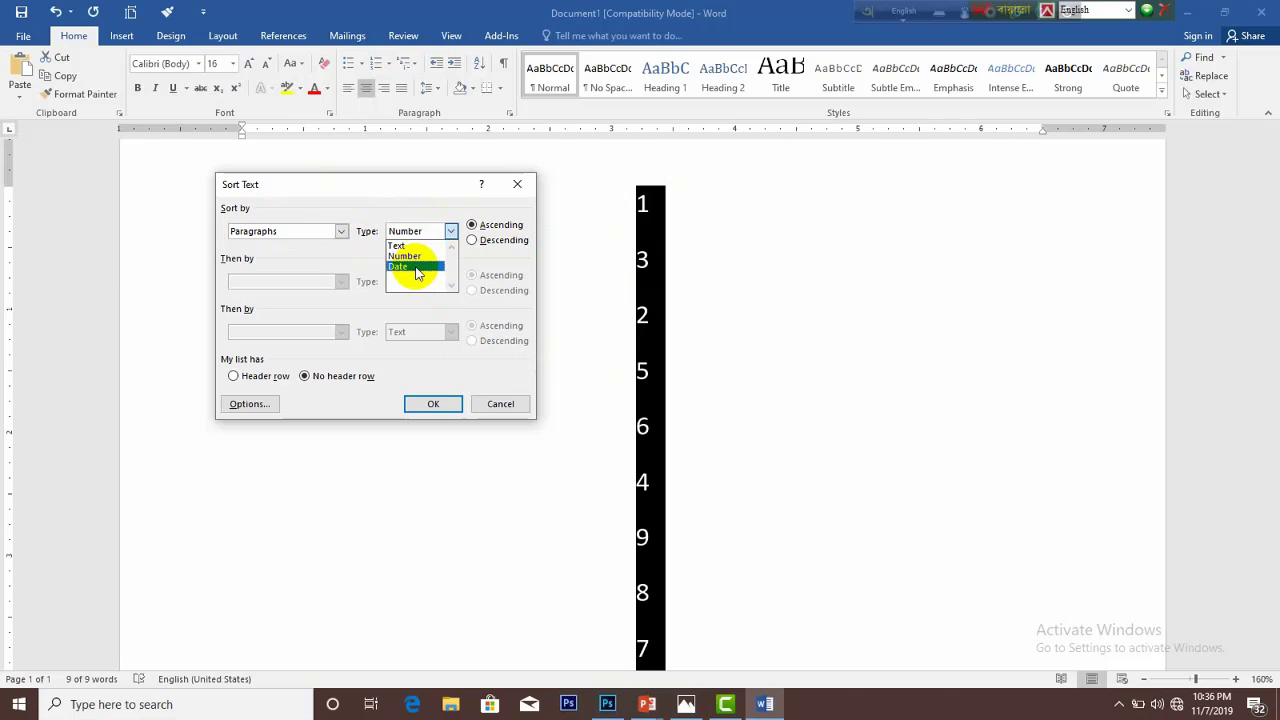
pyautogui.click(455, 229)
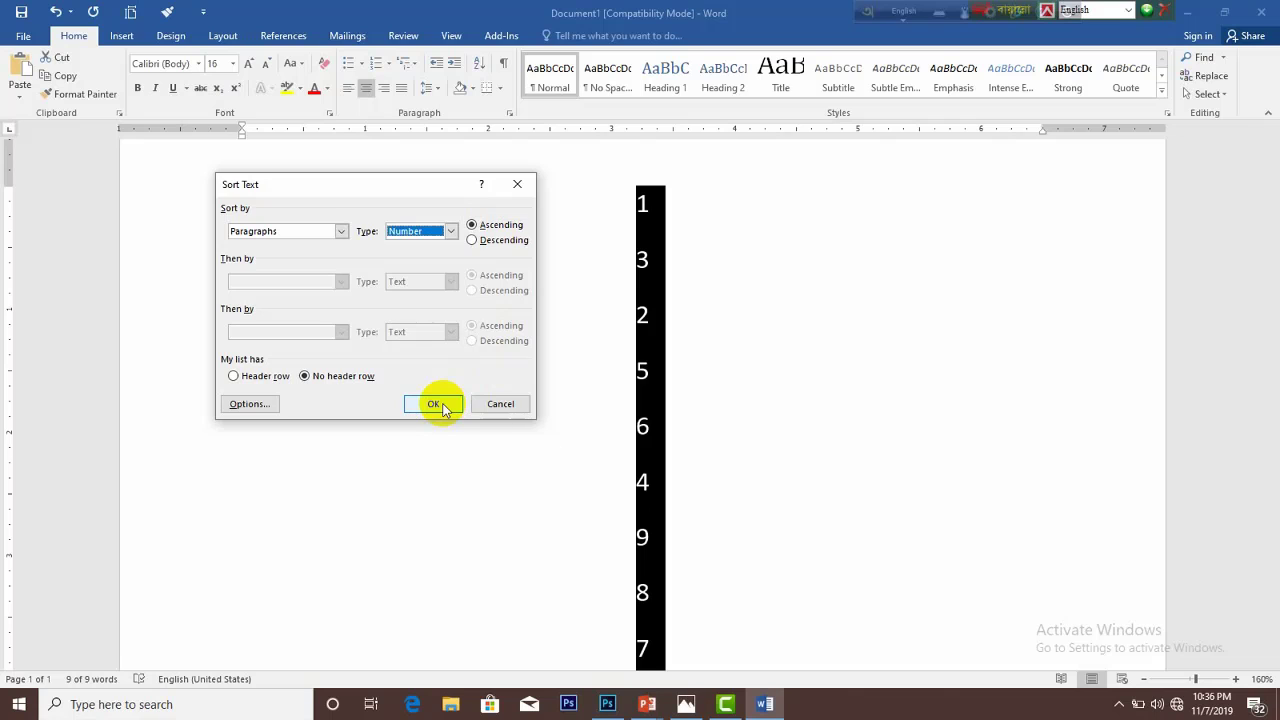
pyautogui.click(434, 404)
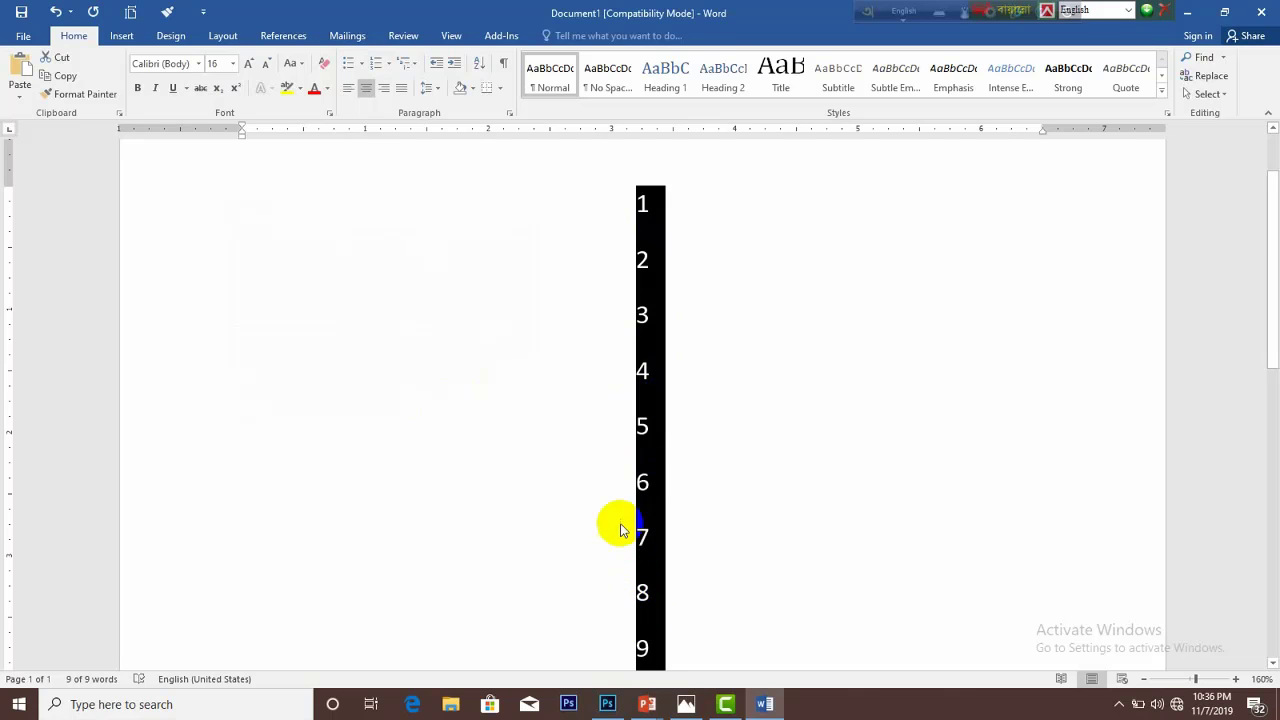
pyautogui.click(484, 67)
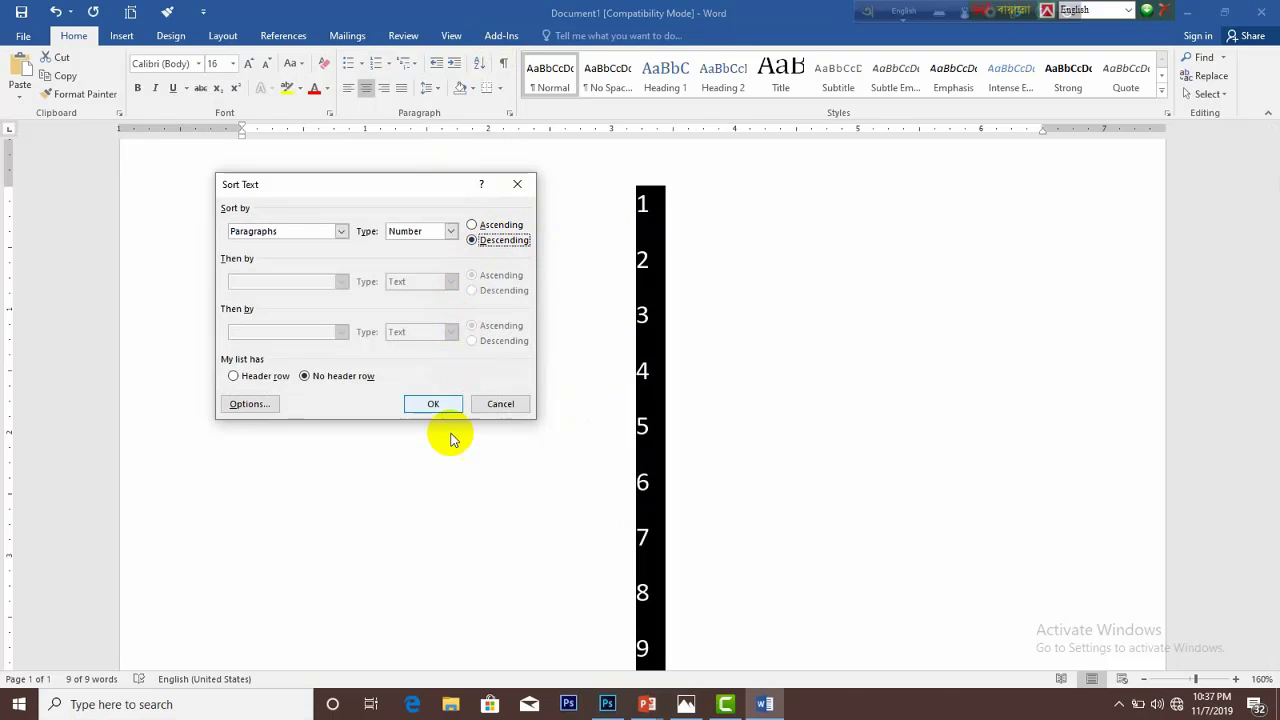
pyautogui.click(433, 404)
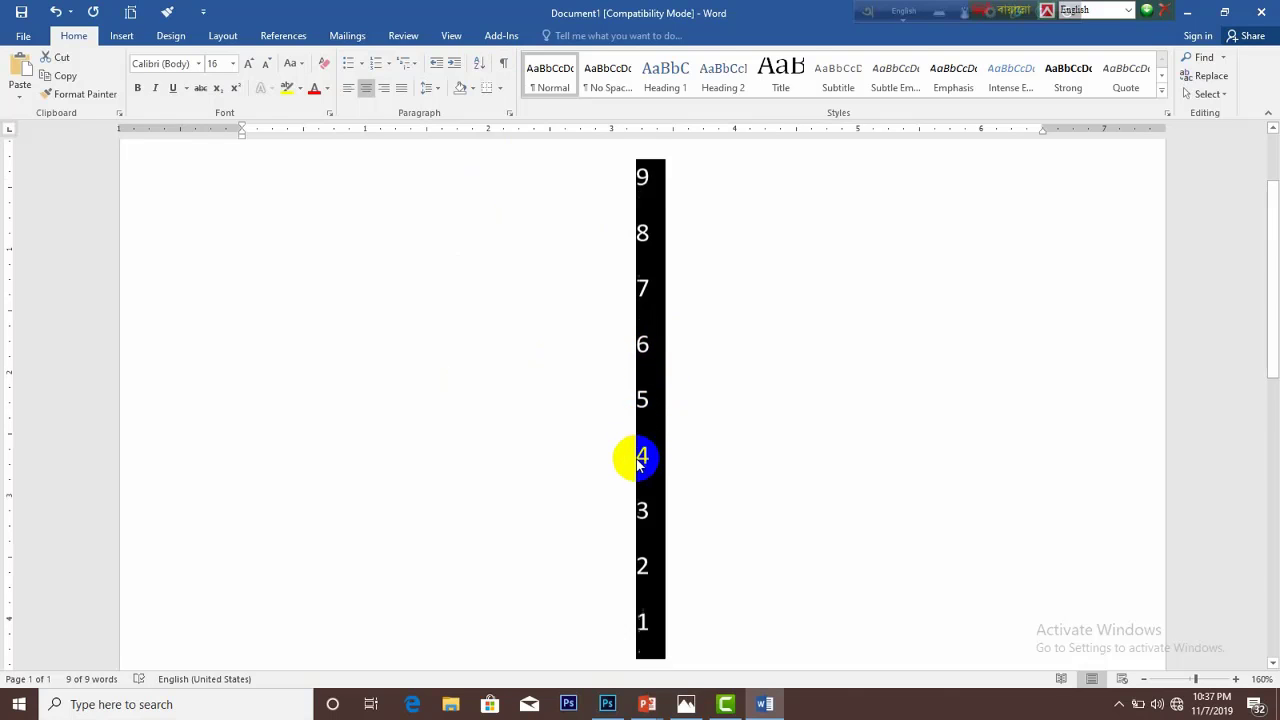
pyautogui.click(691, 249)
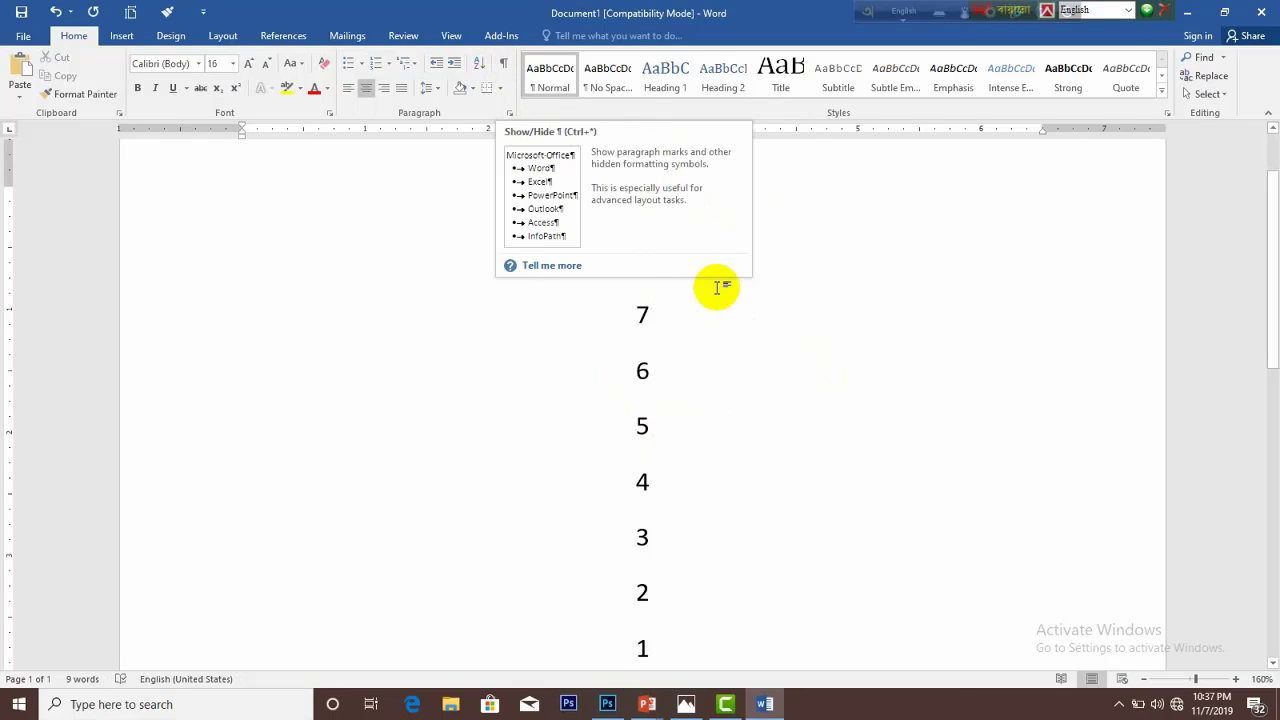
pyautogui.scroll(-1, 714, 317)
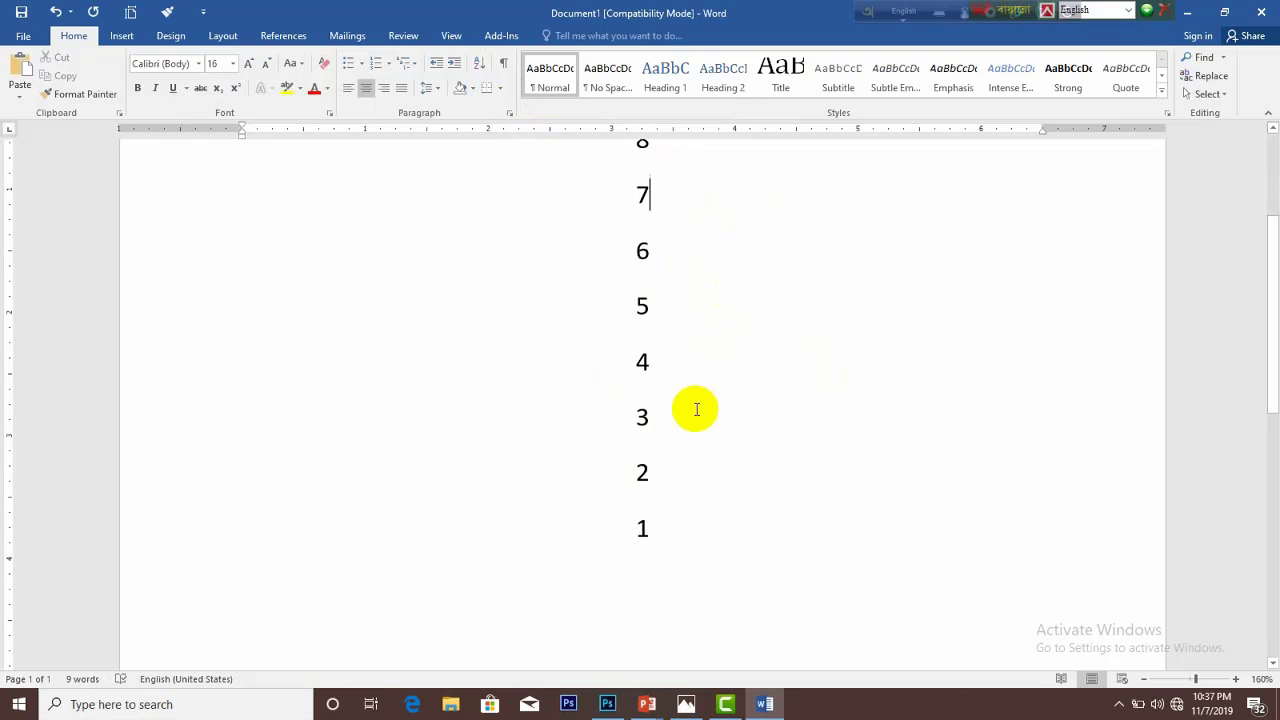
pyautogui.click(663, 541)
pyautogui.scroll(1, 650, 505)
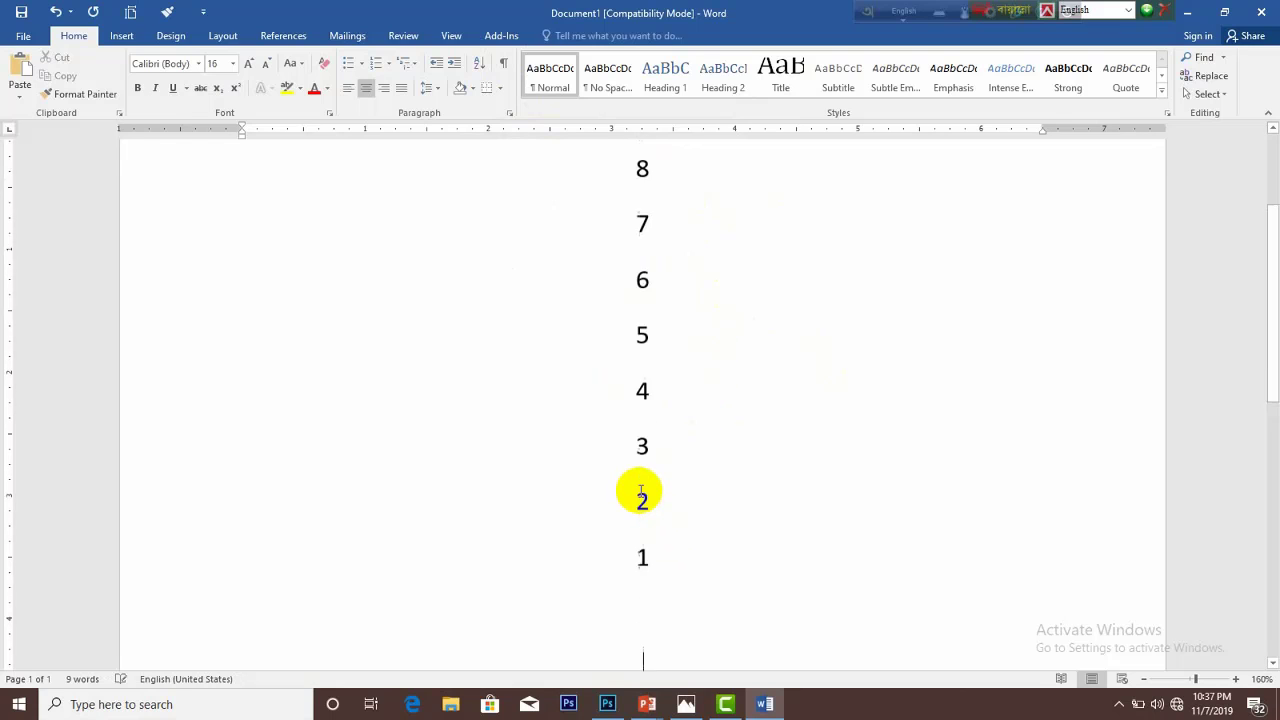
pyautogui.scroll(3, 640, 488)
pyautogui.scroll(-1, 640, 486)
pyautogui.scroll(-1, 660, 356)
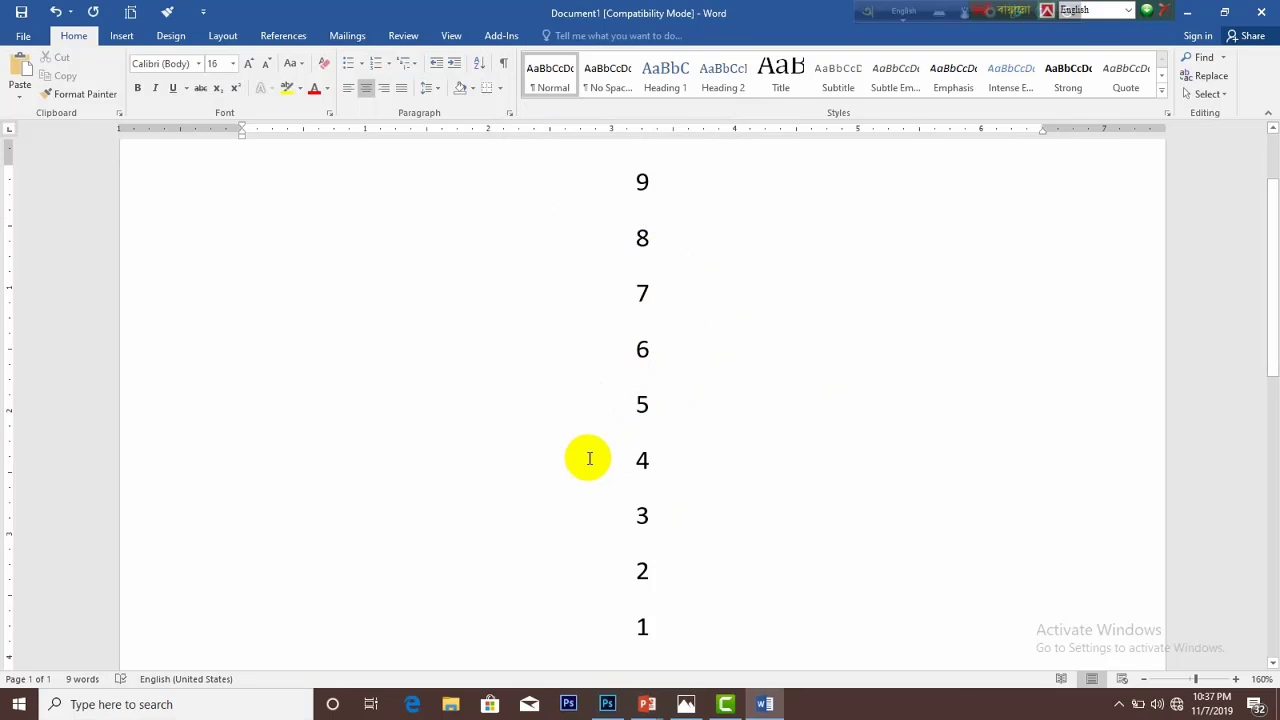
pyautogui.click(505, 64)
pyautogui.scroll(-2, 908, 349)
pyautogui.scroll(-1, 903, 350)
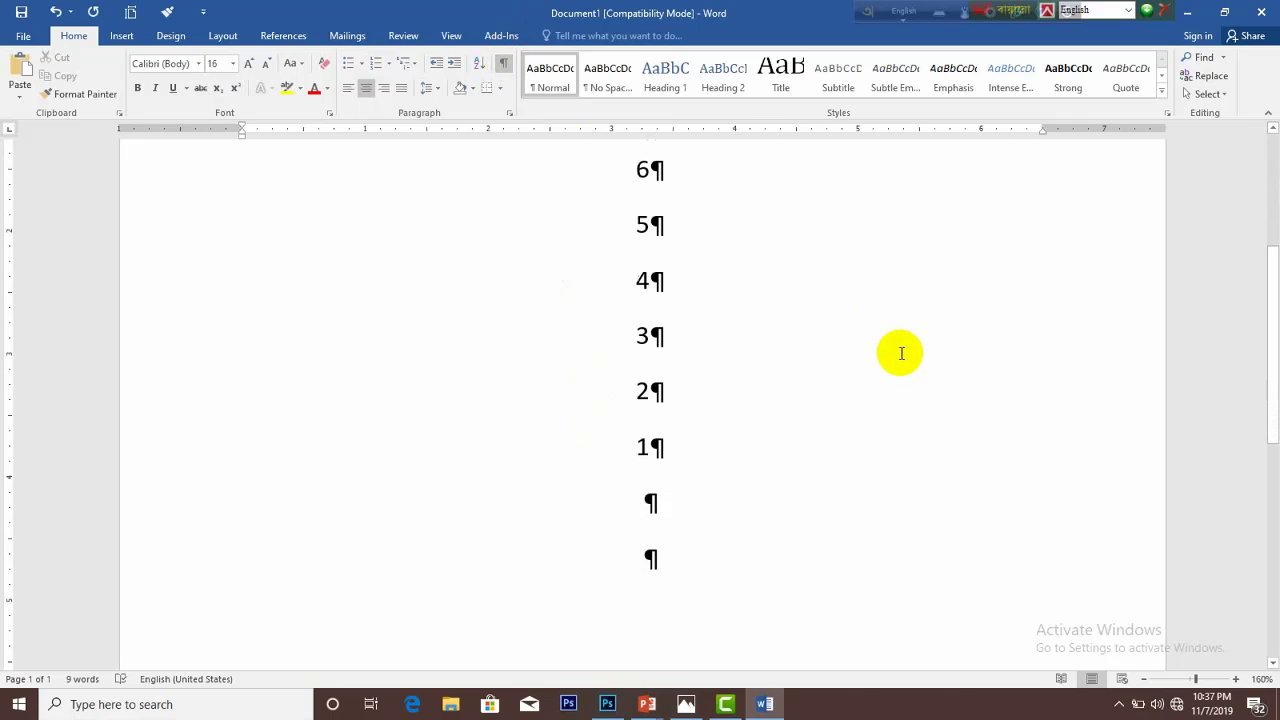
pyautogui.scroll(1, 850, 381)
pyautogui.scroll(1, 850, 381)
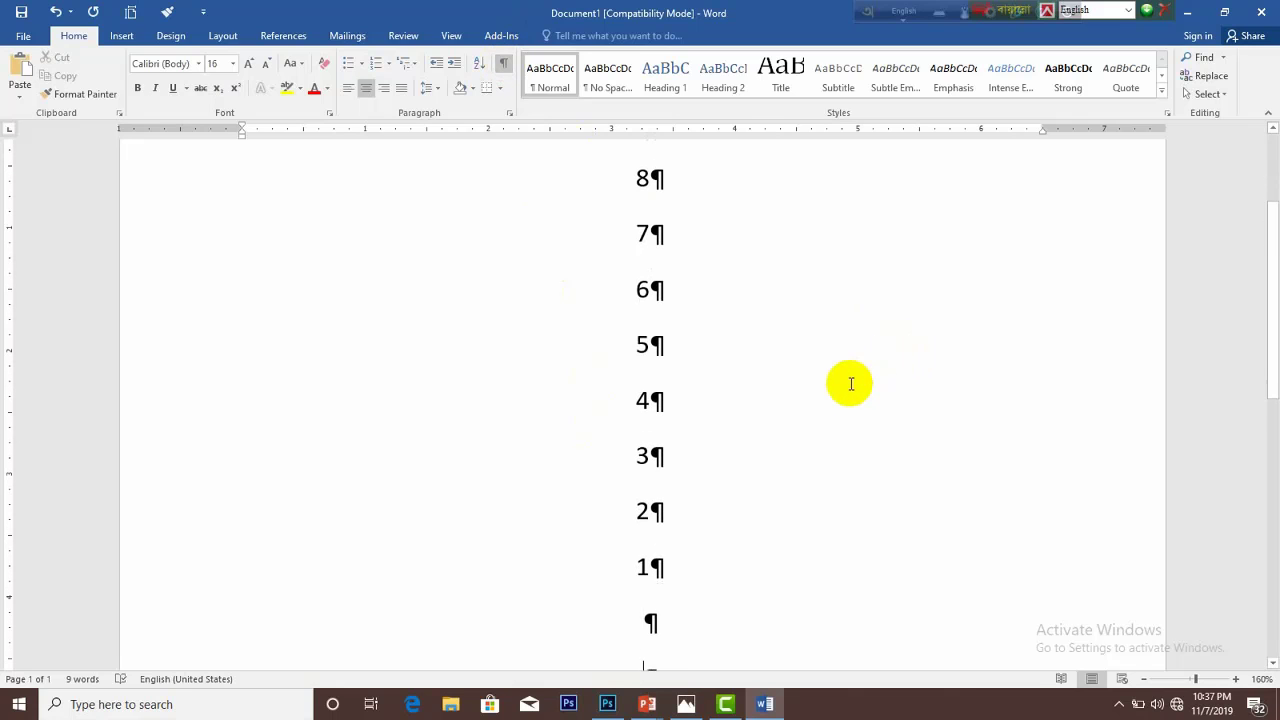
pyautogui.scroll(1, 850, 383)
pyautogui.scroll(1, 850, 383)
pyautogui.scroll(1, 850, 383)
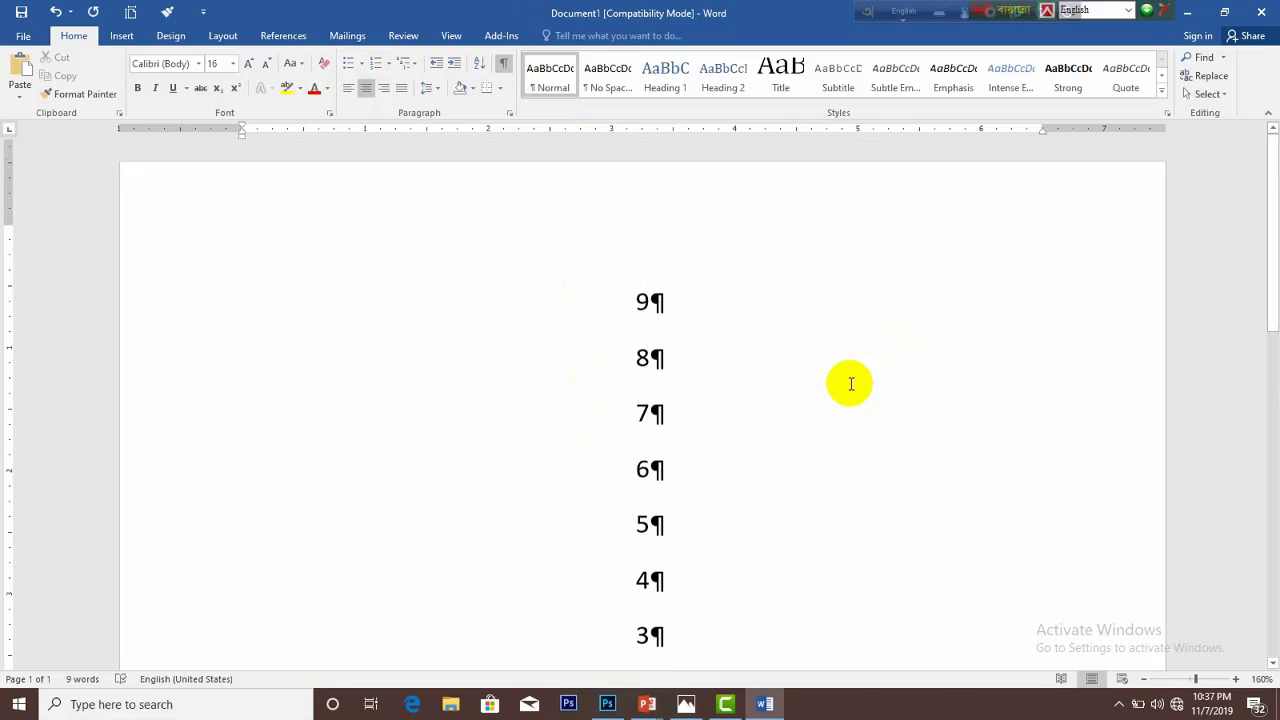
pyautogui.scroll(-3, 850, 384)
pyautogui.scroll(-2, 850, 384)
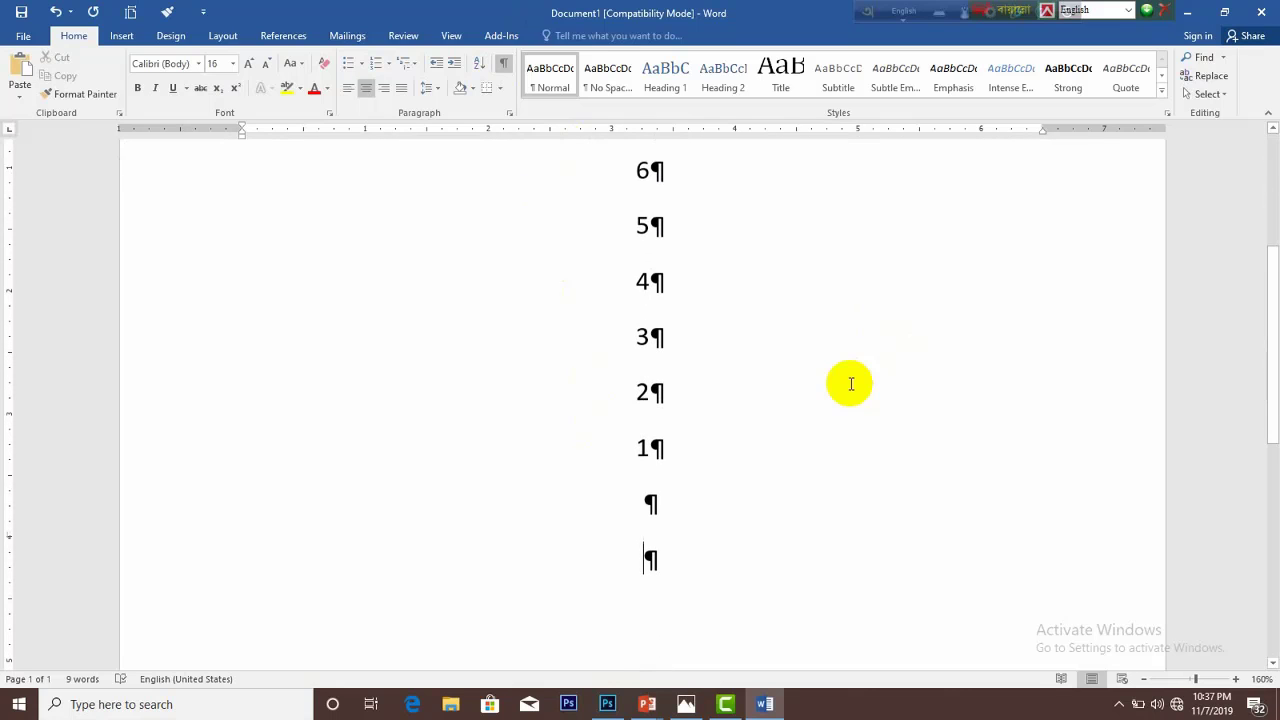
pyautogui.scroll(2, 820, 365)
pyautogui.scroll(1, 780, 335)
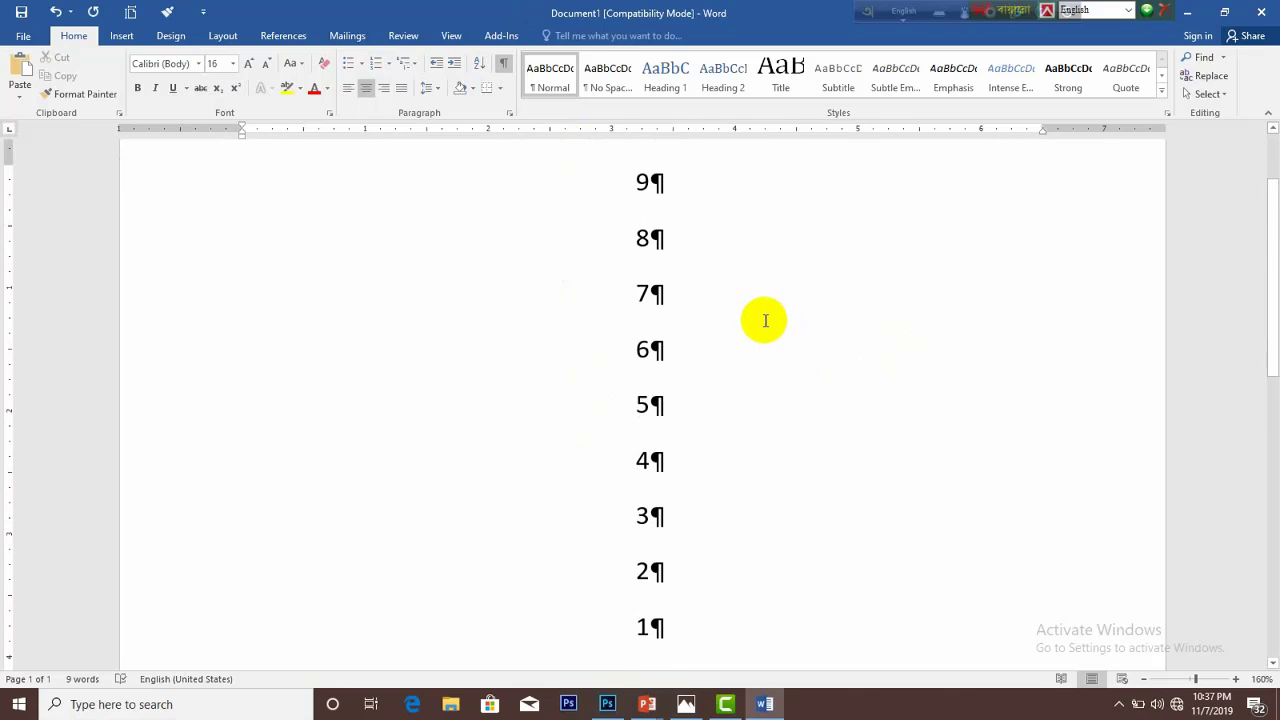
pyautogui.click(503, 62)
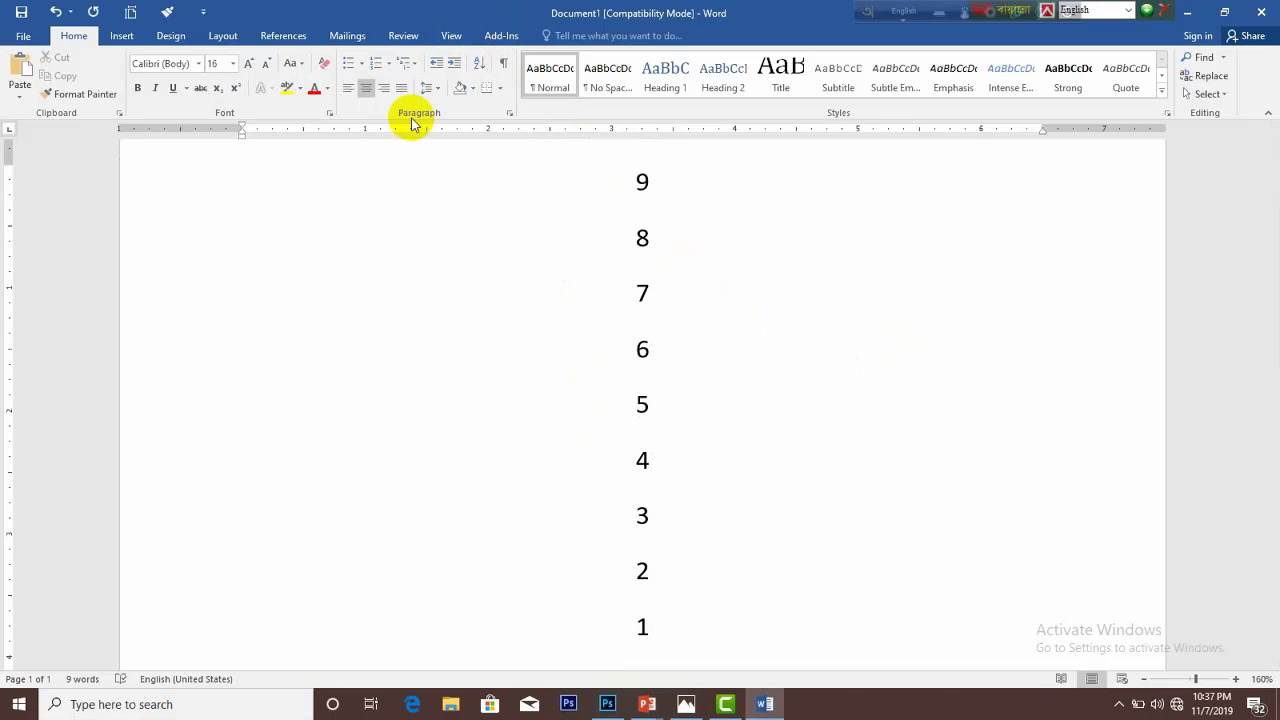
# Delete all the numbers, paste the sample headings and paragraphs, and select the pasted text
pyautogui.hotkey('ctrl', 'a')
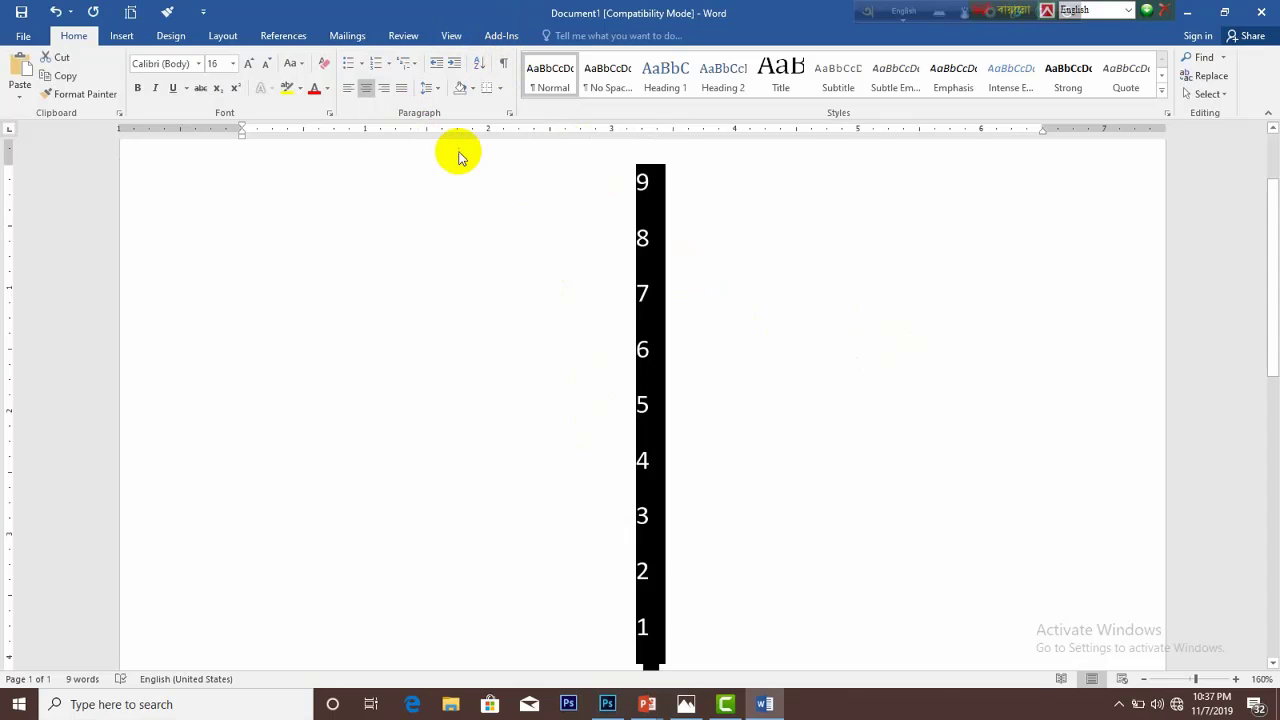
pyautogui.press('Delete')
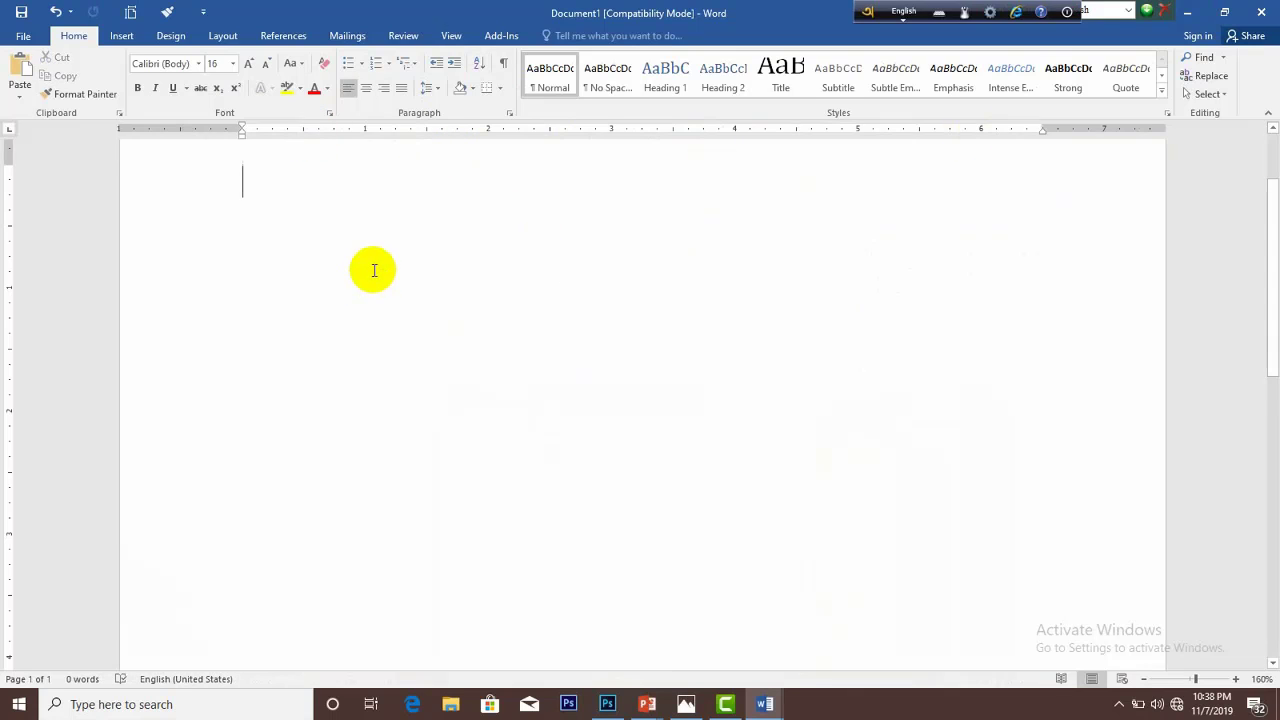
pyautogui.scroll(2, 360, 220)
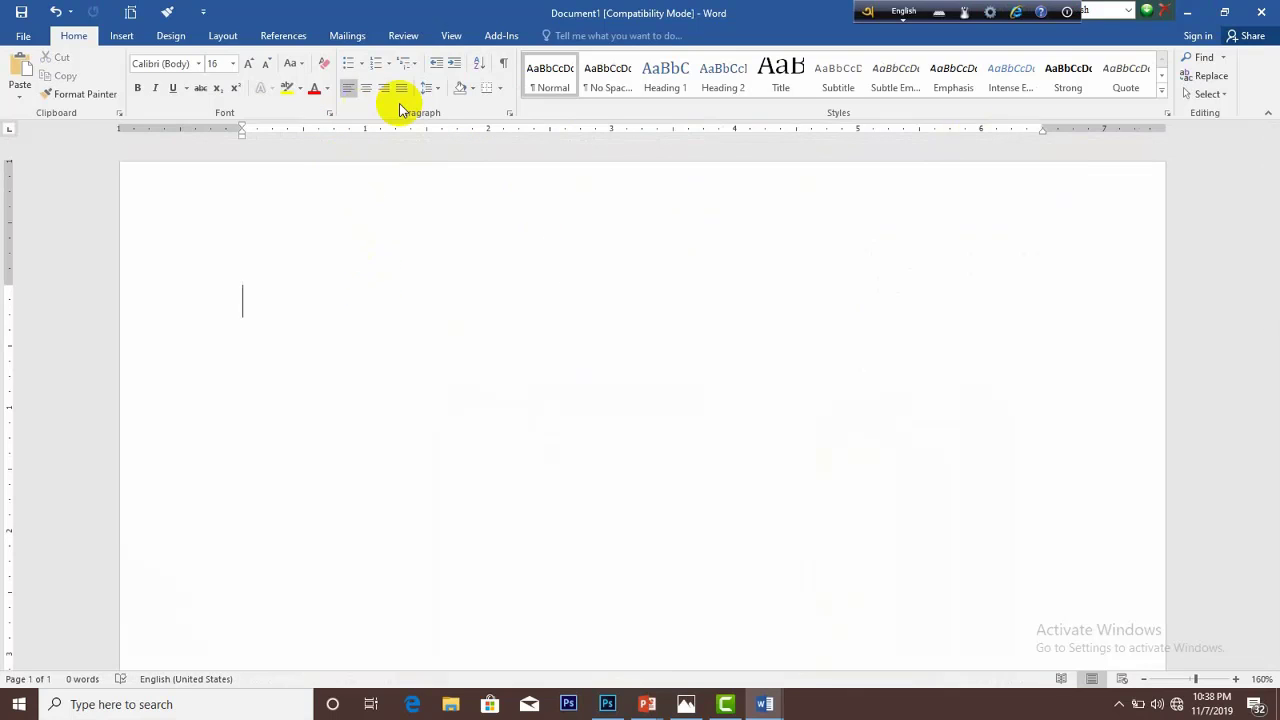
pyautogui.press('F12')
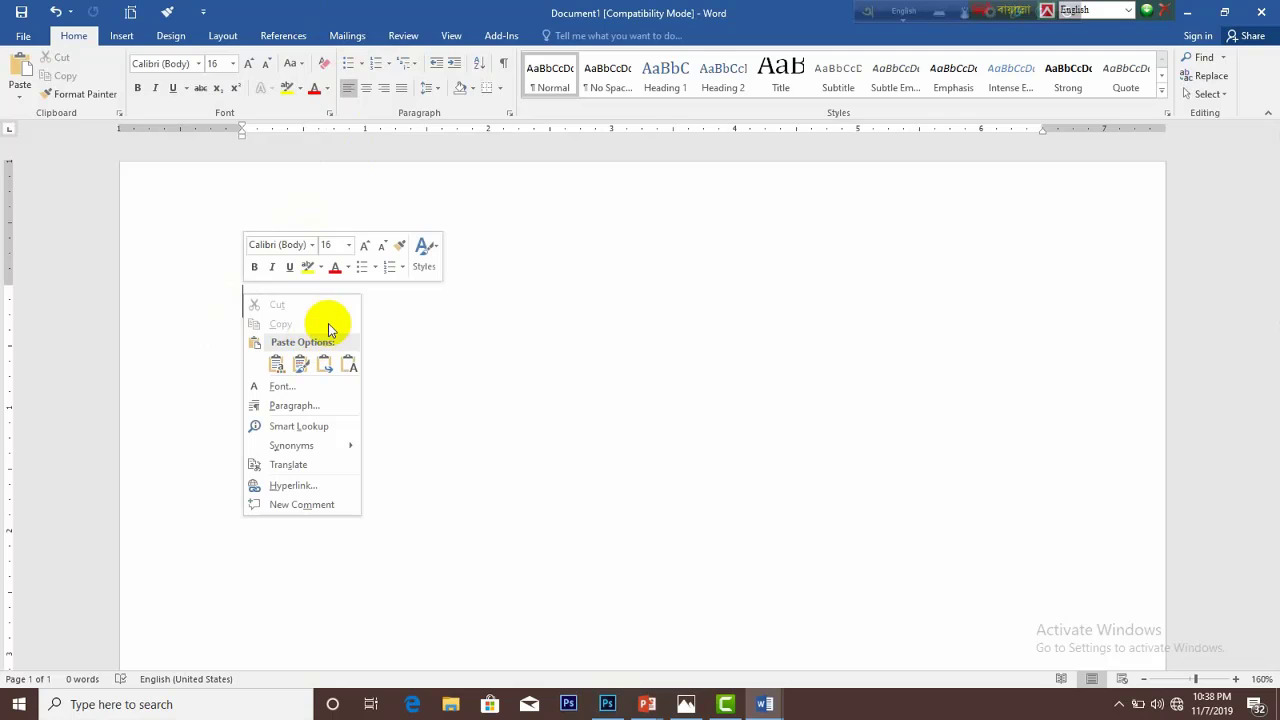
pyautogui.click(349, 365)
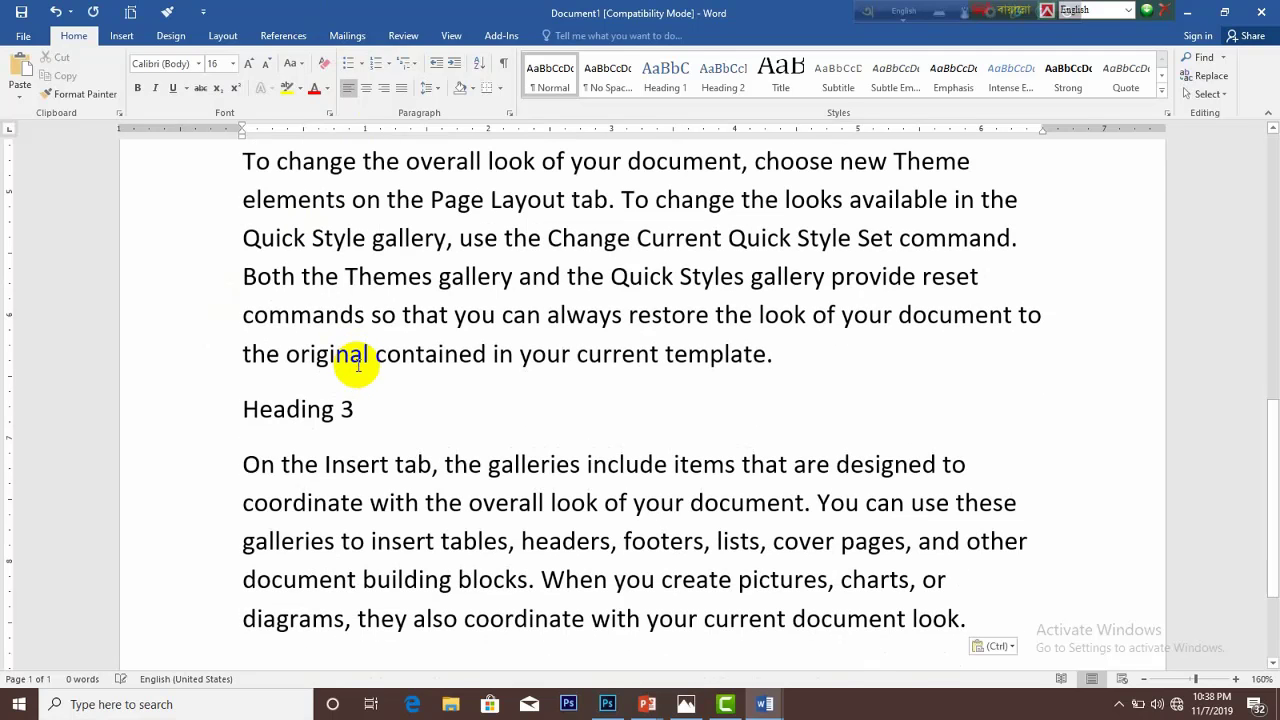
pyautogui.hotkey('ctrl', 'a')
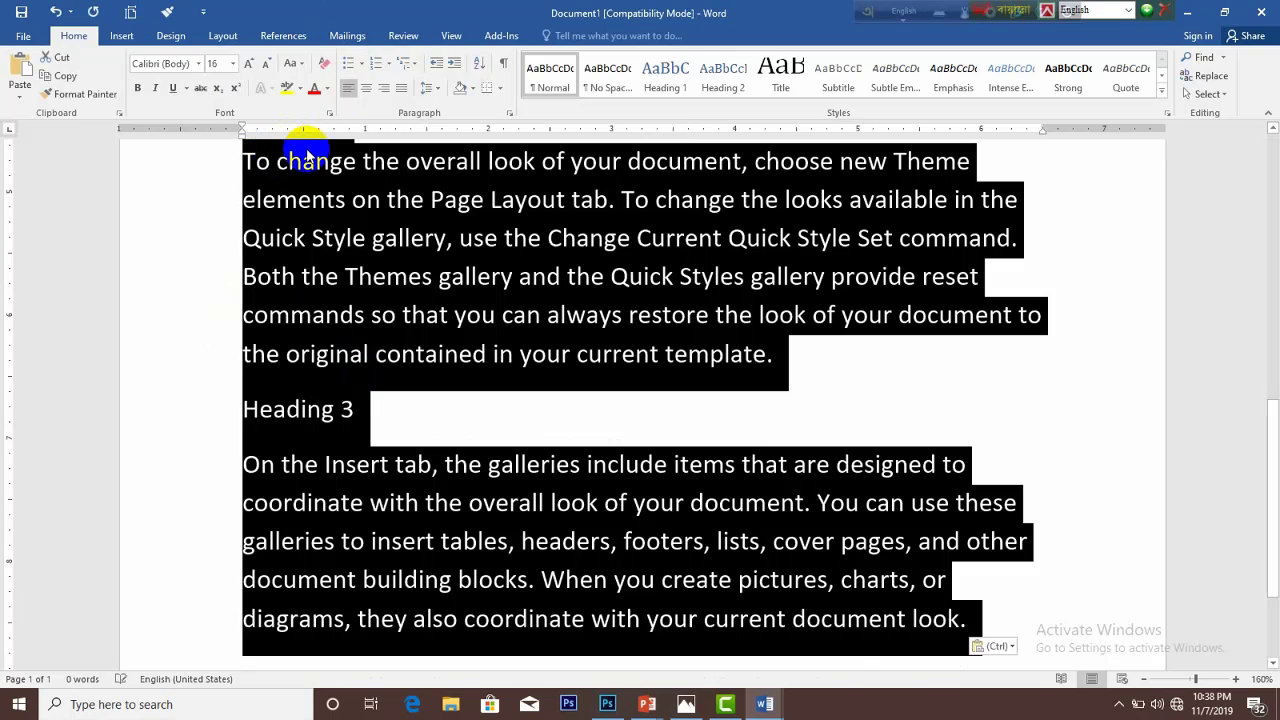
# Clear all formatting from the text and delete the Heading 2 and Heading 3 lines
pyautogui.click(323, 63)
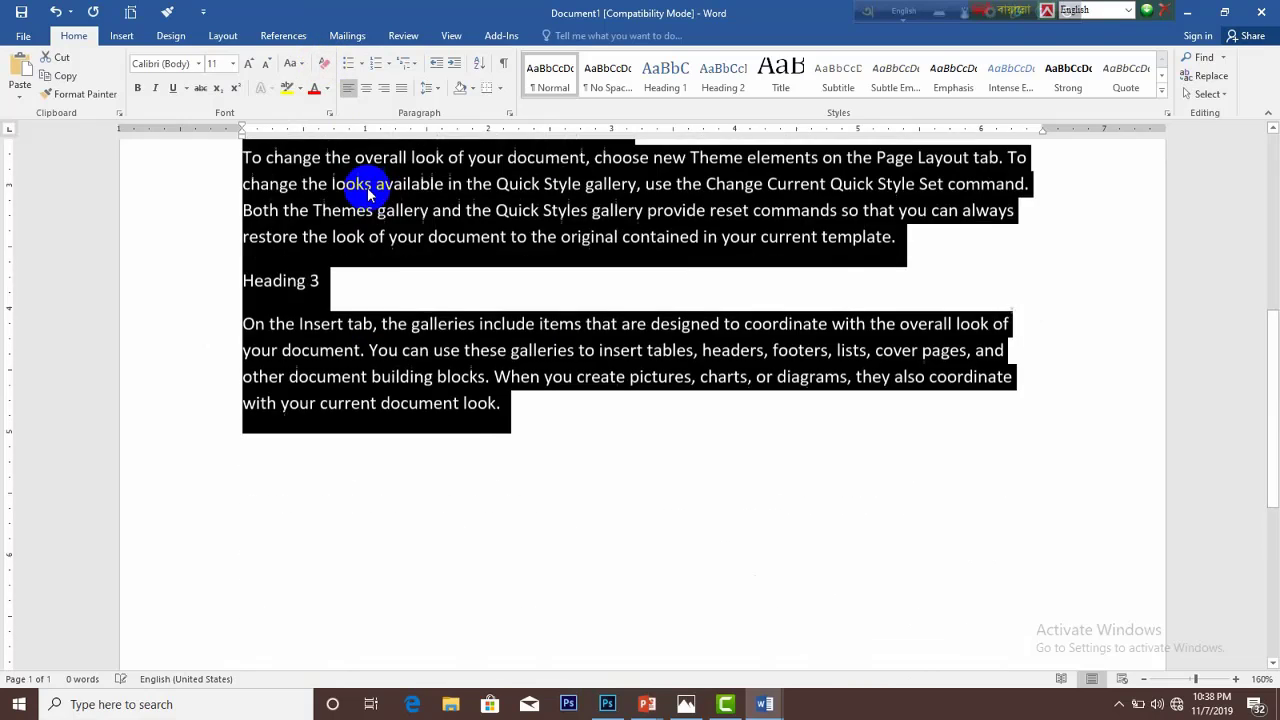
pyautogui.scroll(3, 368, 191)
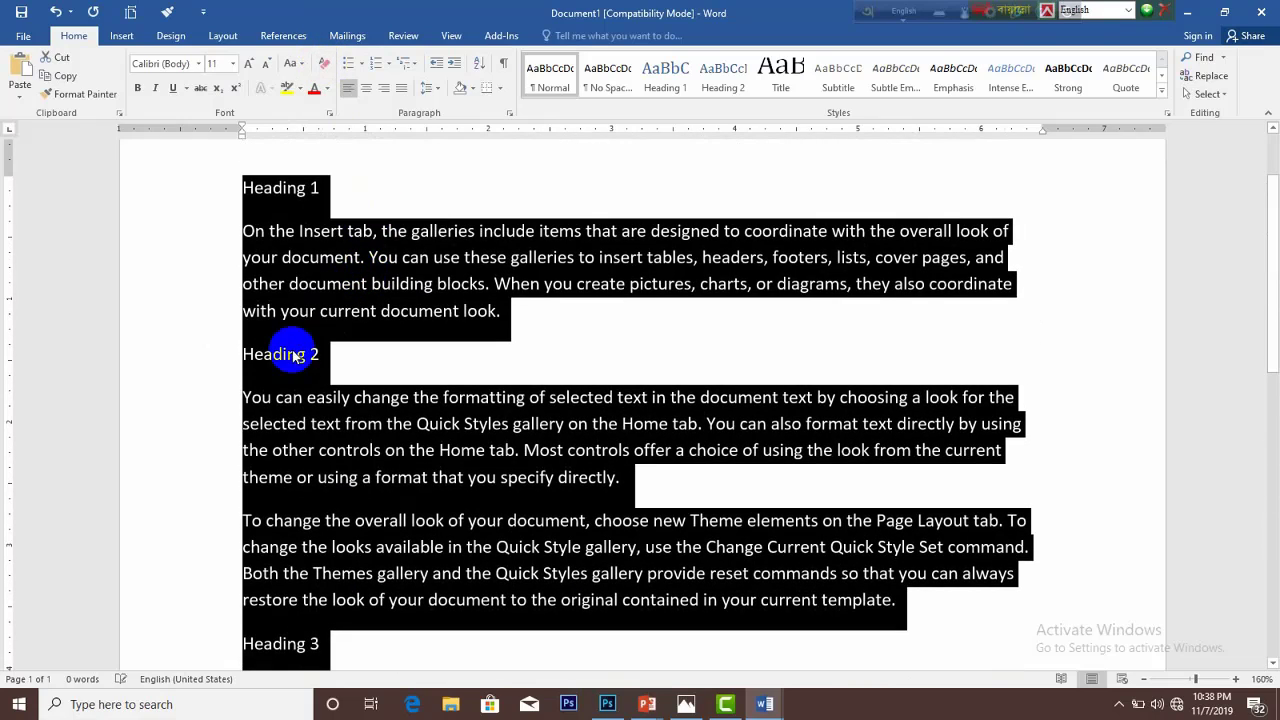
pyautogui.click(285, 358)
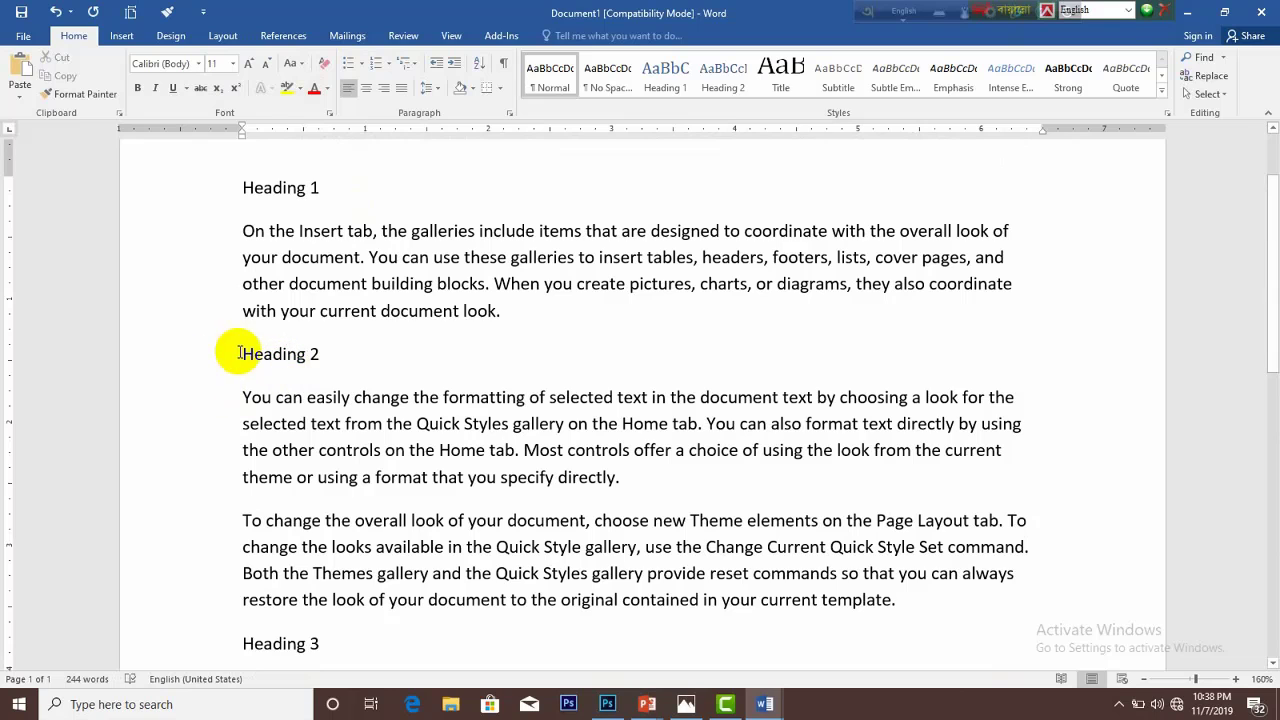
pyautogui.moveTo(337, 355); pyautogui.dragTo(237, 355)
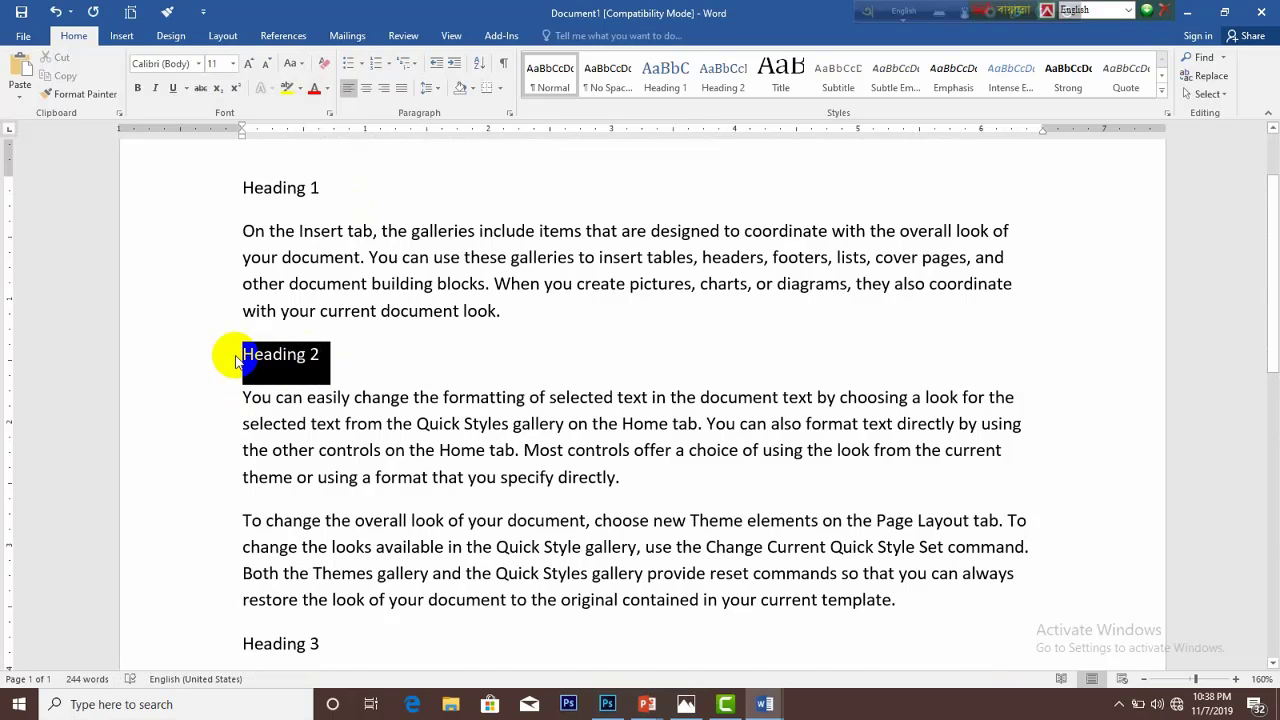
pyautogui.press('Delete')
pyautogui.moveTo(343, 600); pyautogui.dragTo(211, 597)
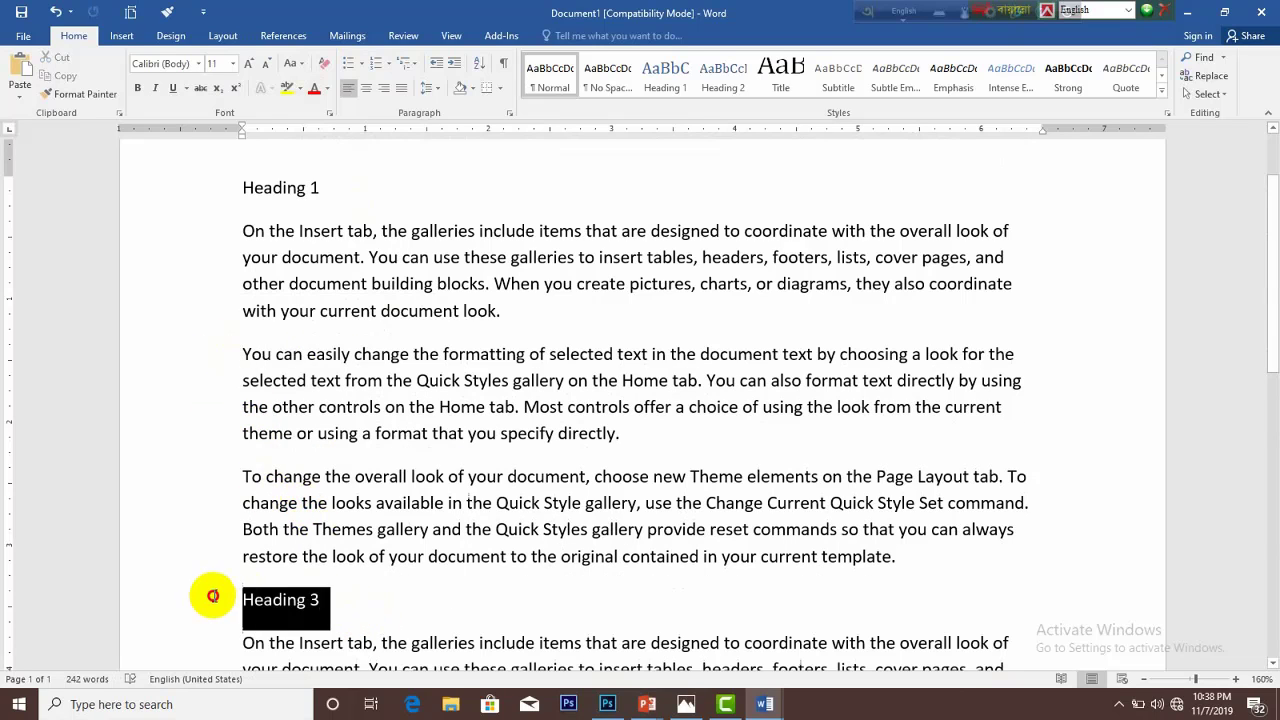
pyautogui.press('Delete')
# Join the remaining body paragraphs into one long paragraph and select all text
pyautogui.press('BackSpace')
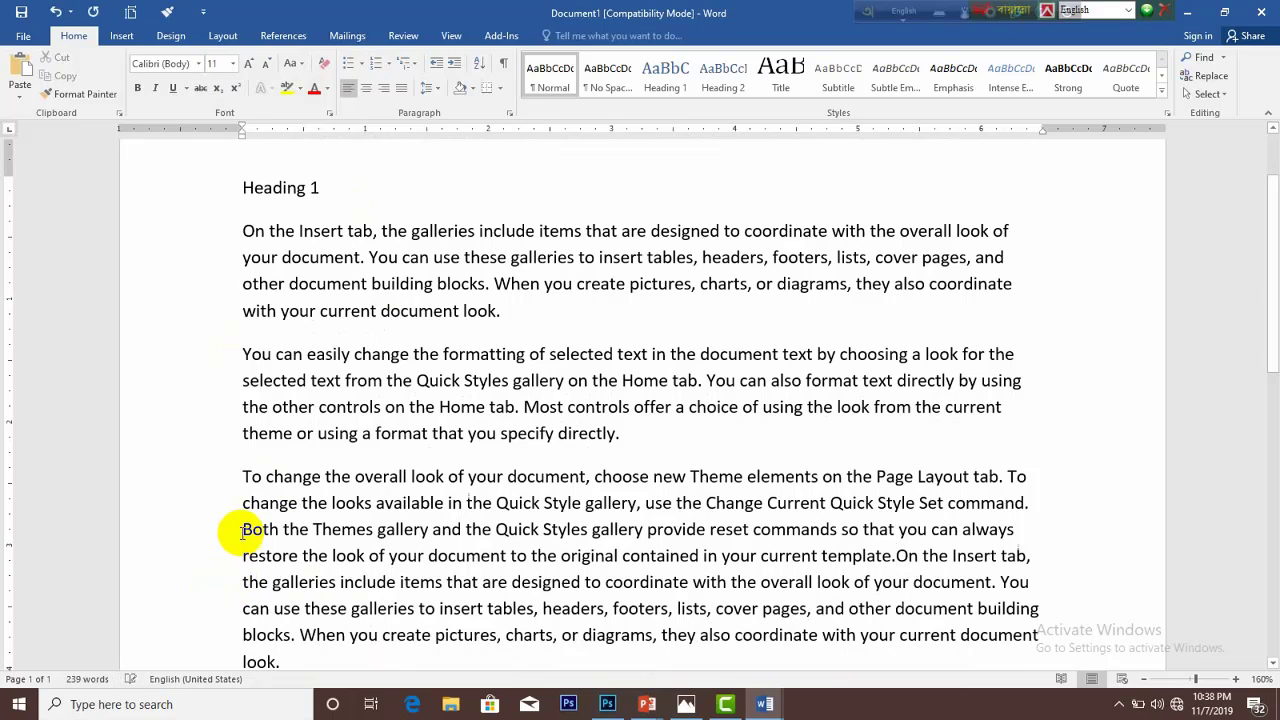
pyautogui.press('BackSpace')
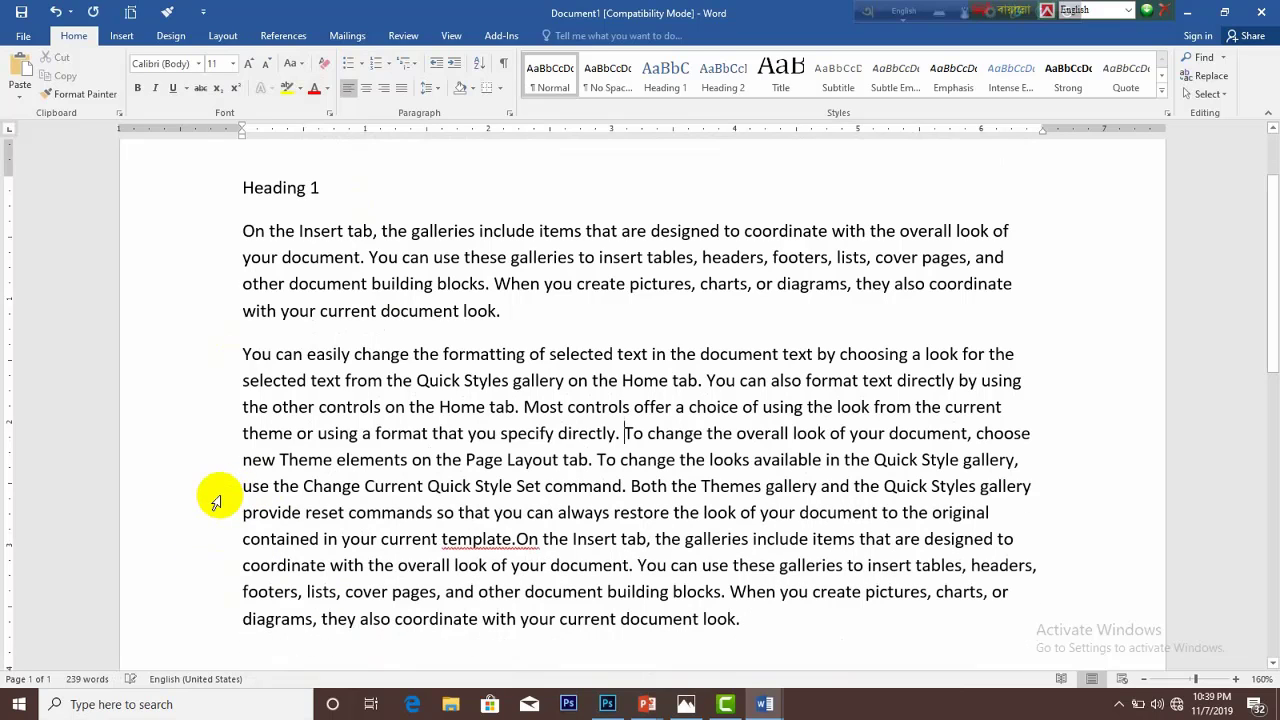
pyautogui.click(242, 356)
pyautogui.press('BackSpace')
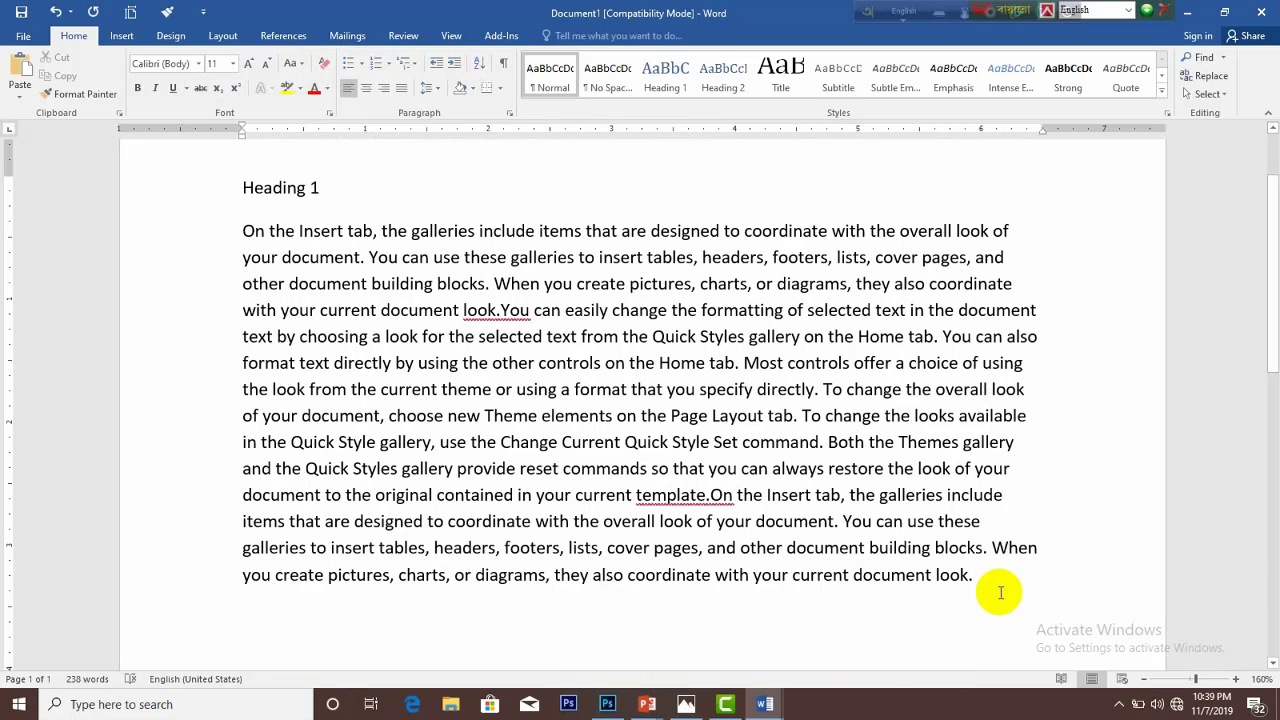
pyautogui.scroll(1, 1000, 592)
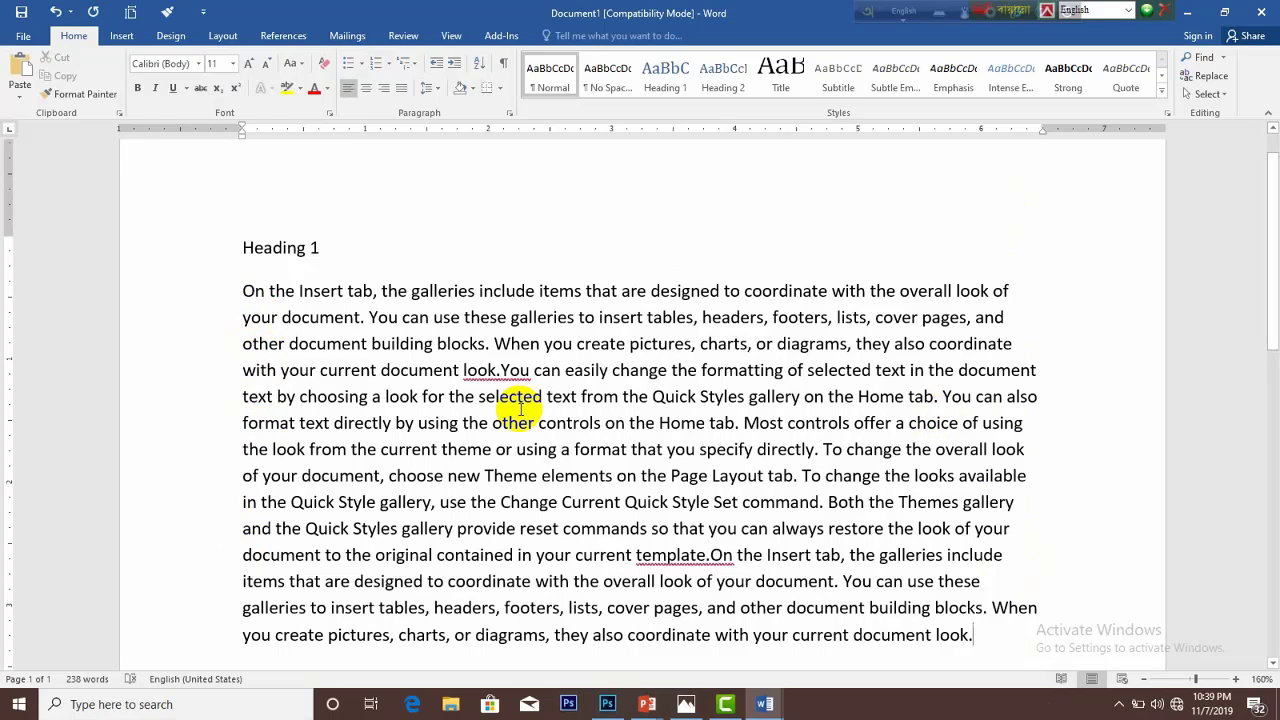
pyautogui.hotkey('ctrl', 'a')
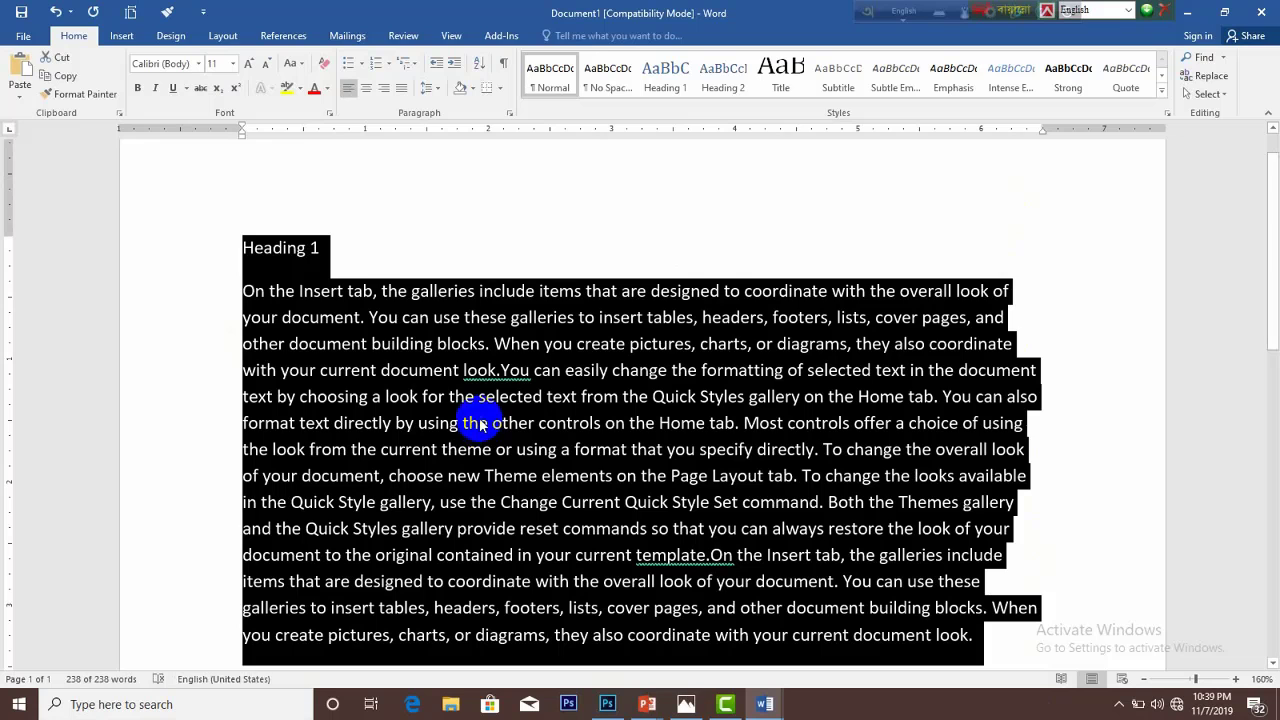
# Centre Heading 1 and the paragraph, add a new line below, and reselect everything
pyautogui.click(367, 90)
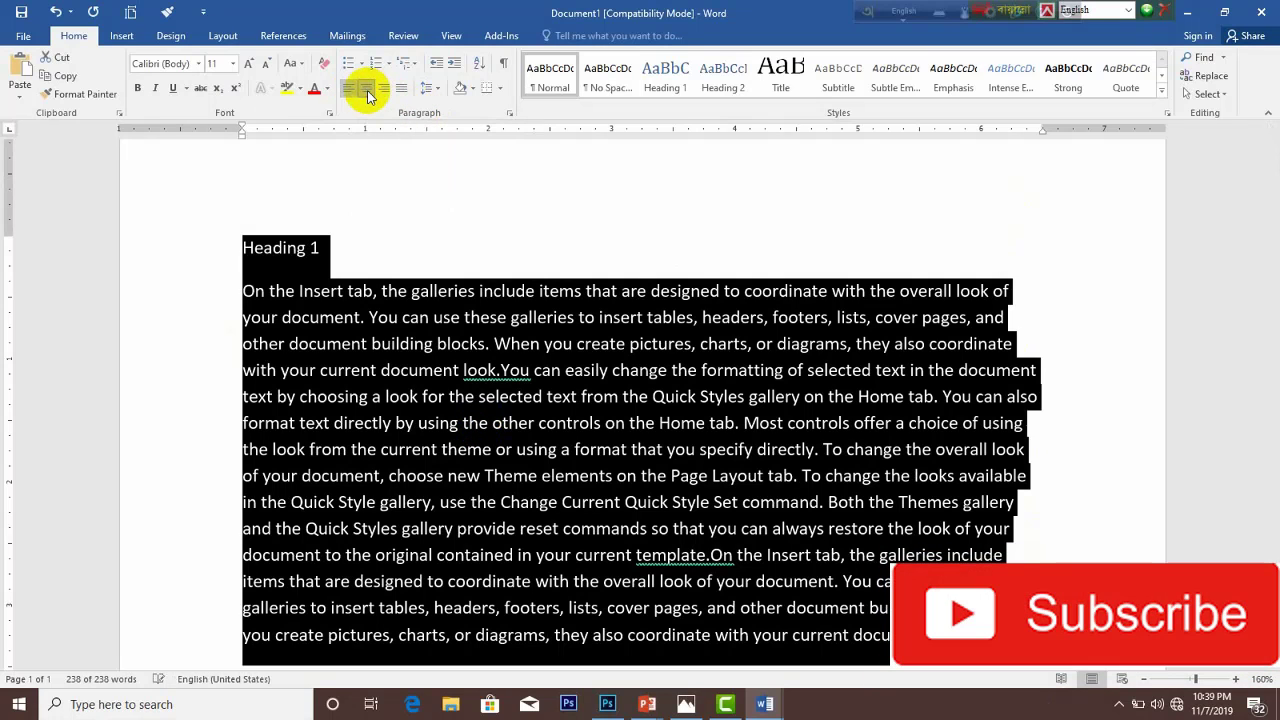
pyautogui.click(684, 249)
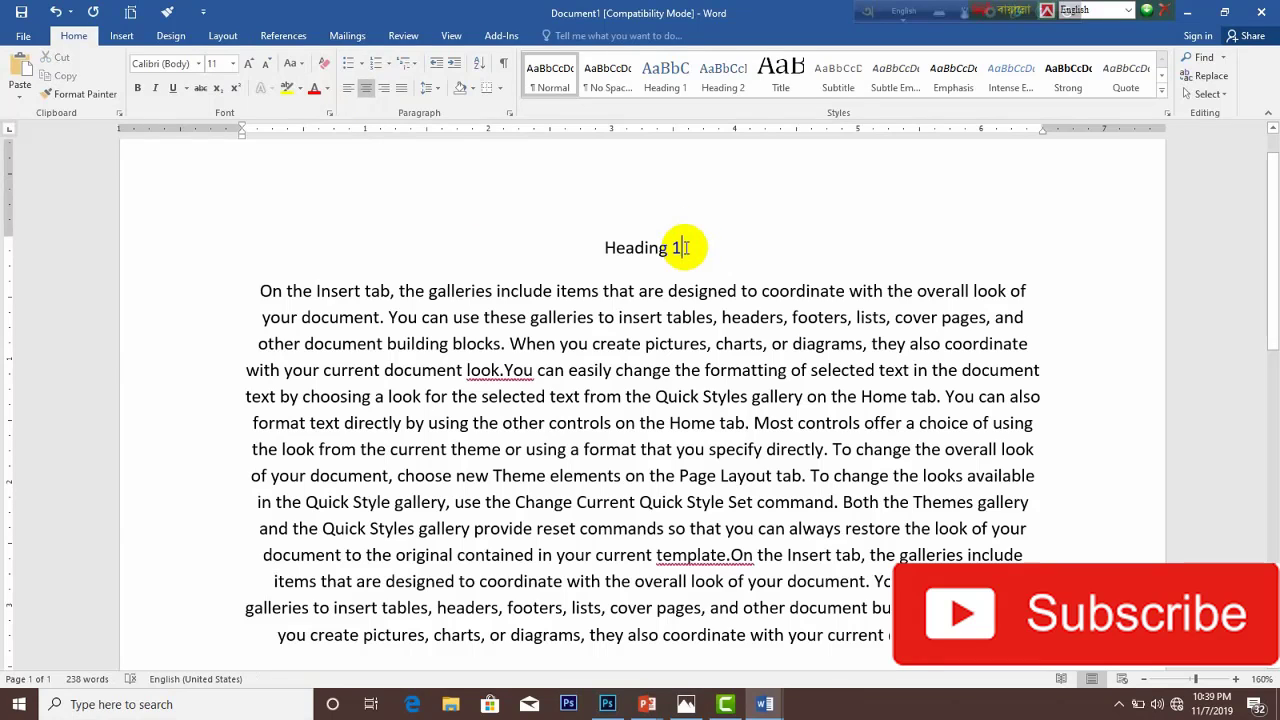
pyautogui.scroll(-3, 680, 249)
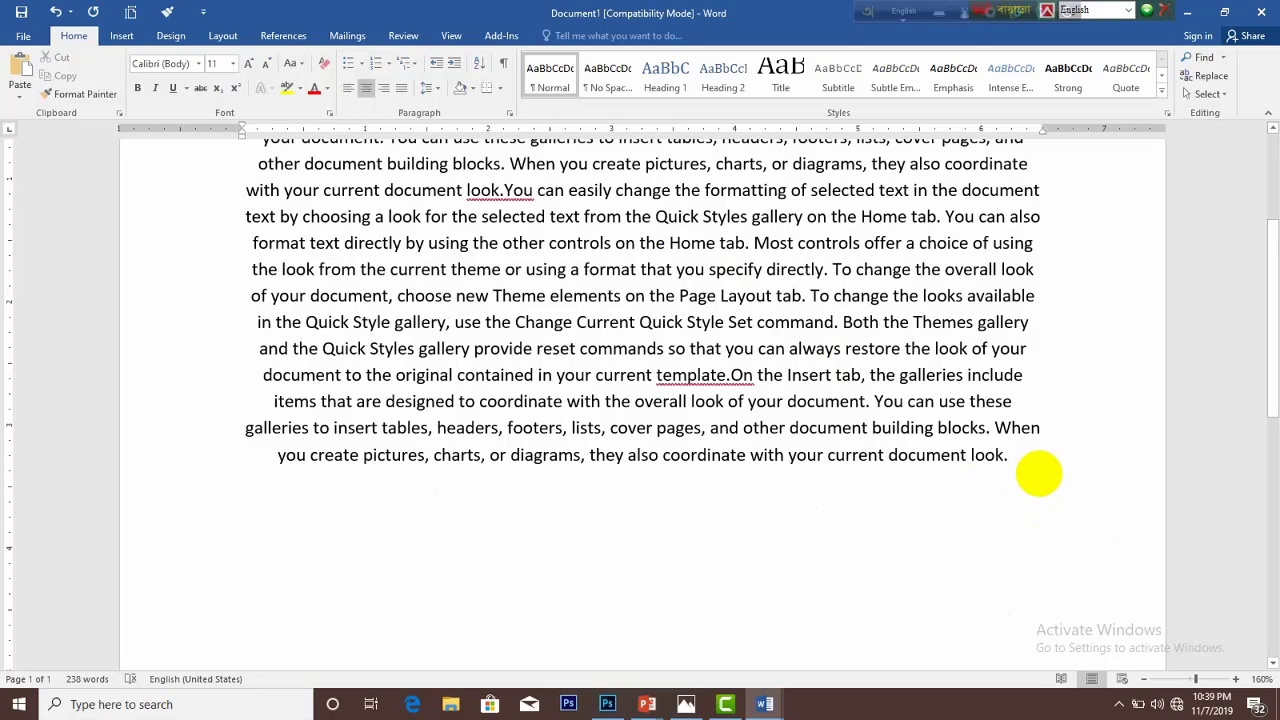
pyautogui.press('Return')
pyautogui.write('dlkdjldjfljdd')
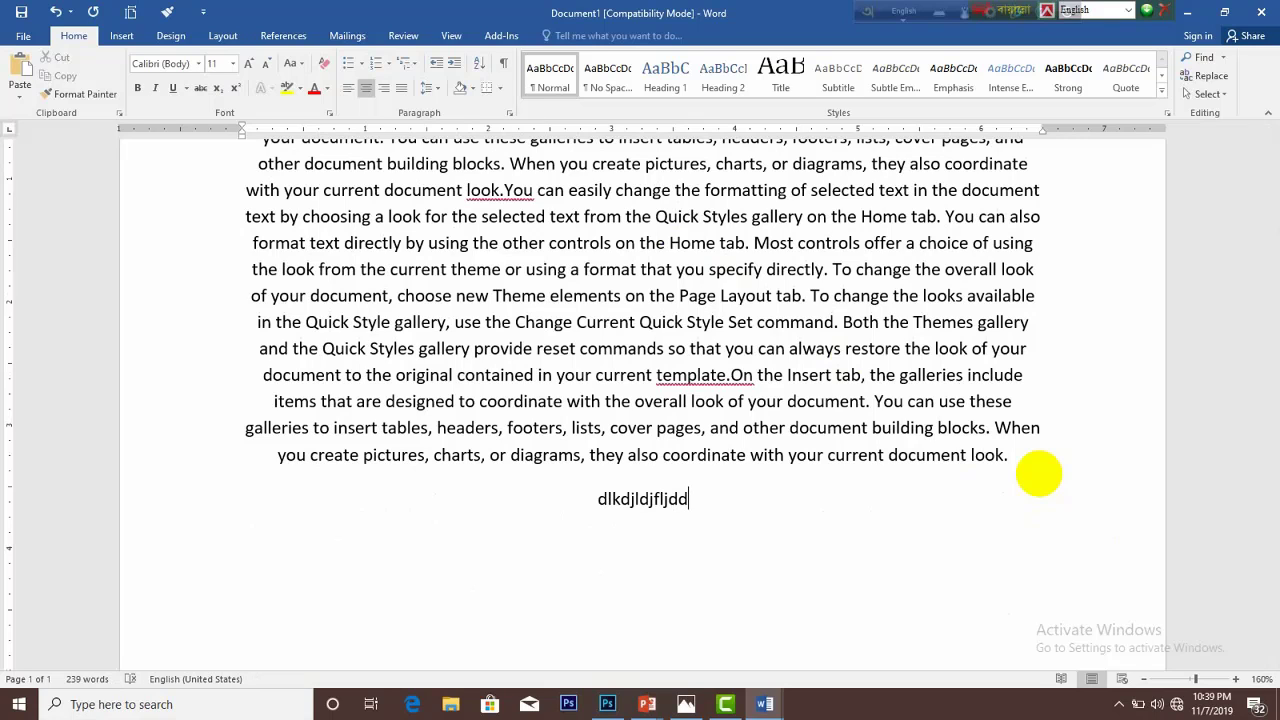
pyautogui.scroll(1, 1040, 386)
pyautogui.scroll(3, 1050, 380)
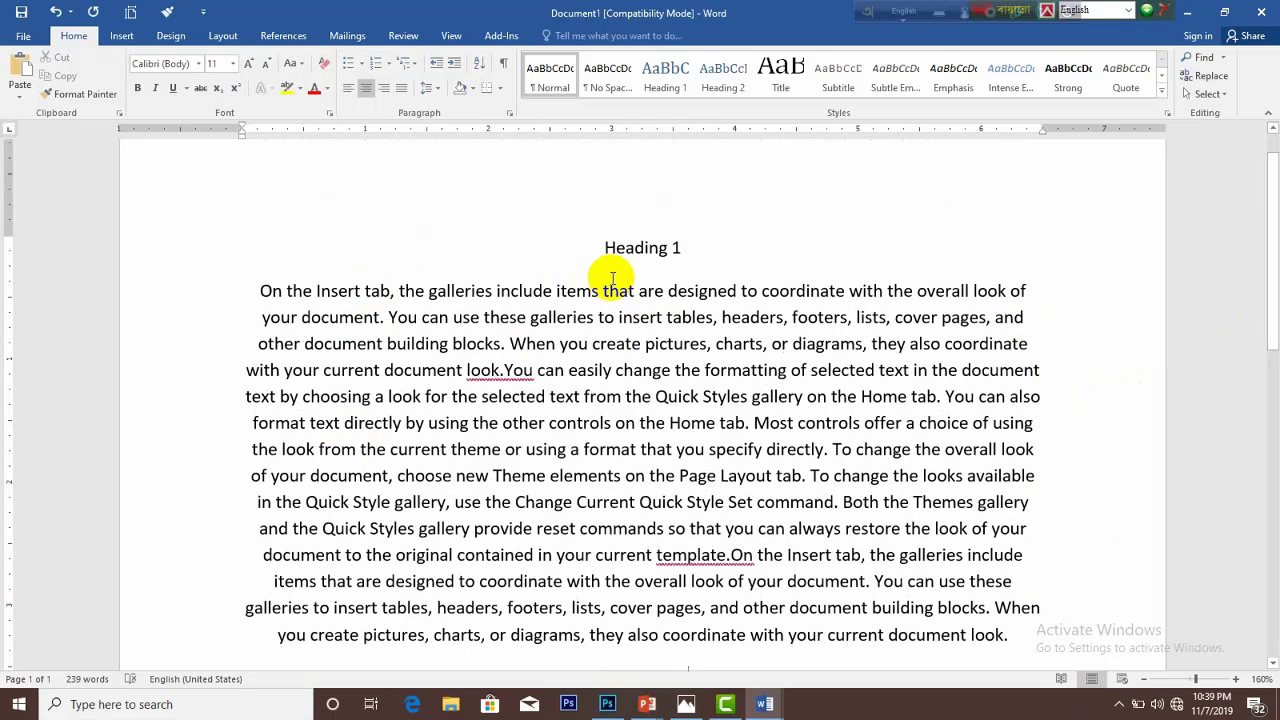
pyautogui.hotkey('ctrl', 'a')
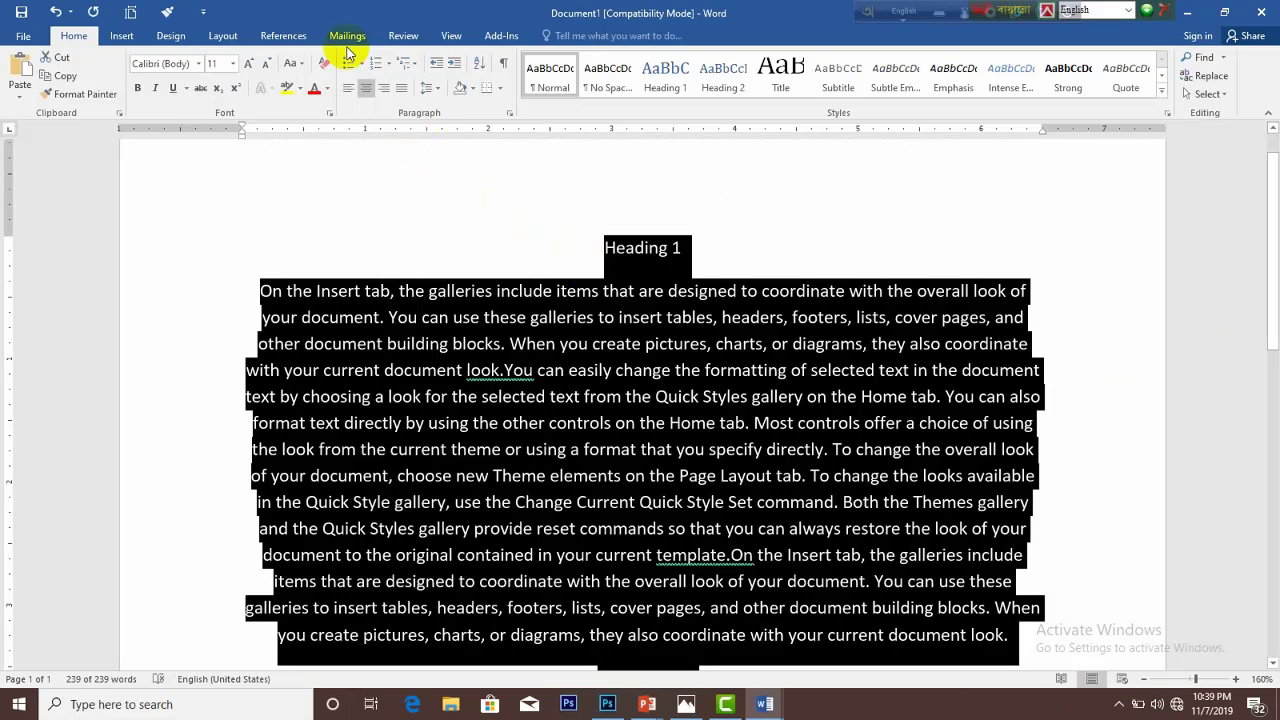
# Apply Align Right to the selected heading and paragraphs
pyautogui.click(383, 94)
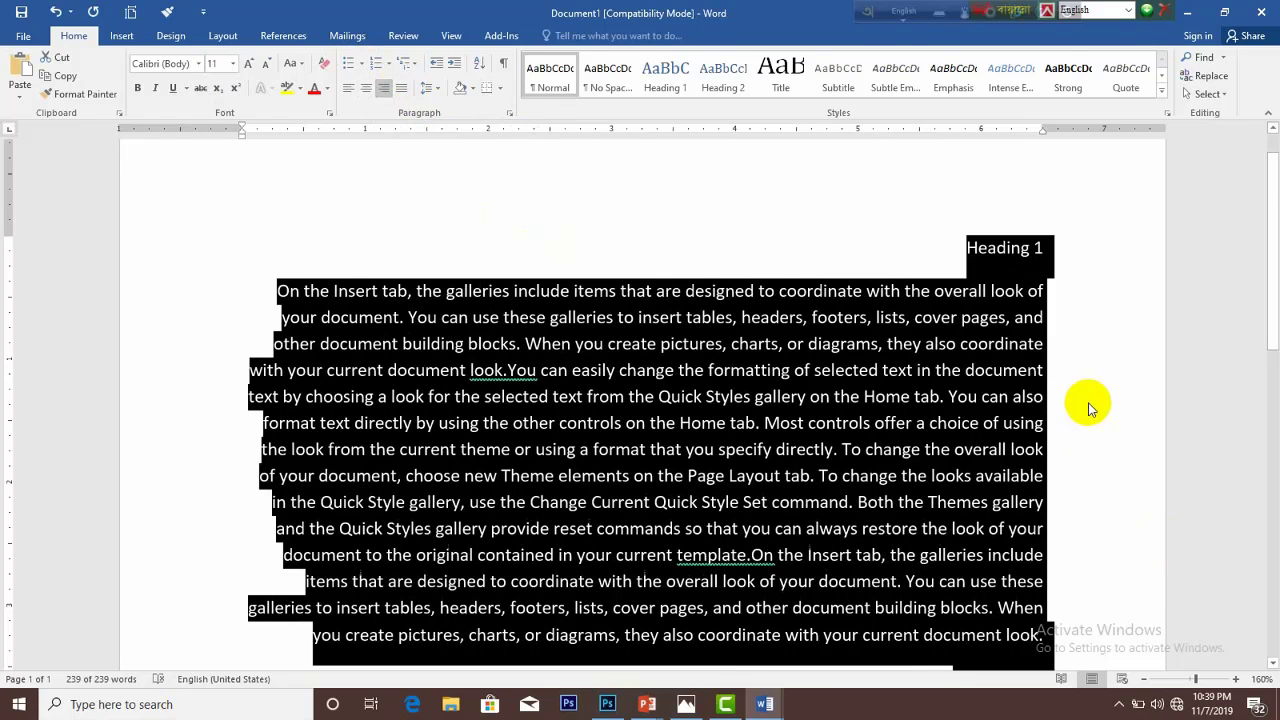
pyautogui.scroll(-1, 1090, 400)
pyautogui.scroll(1, 1088, 550)
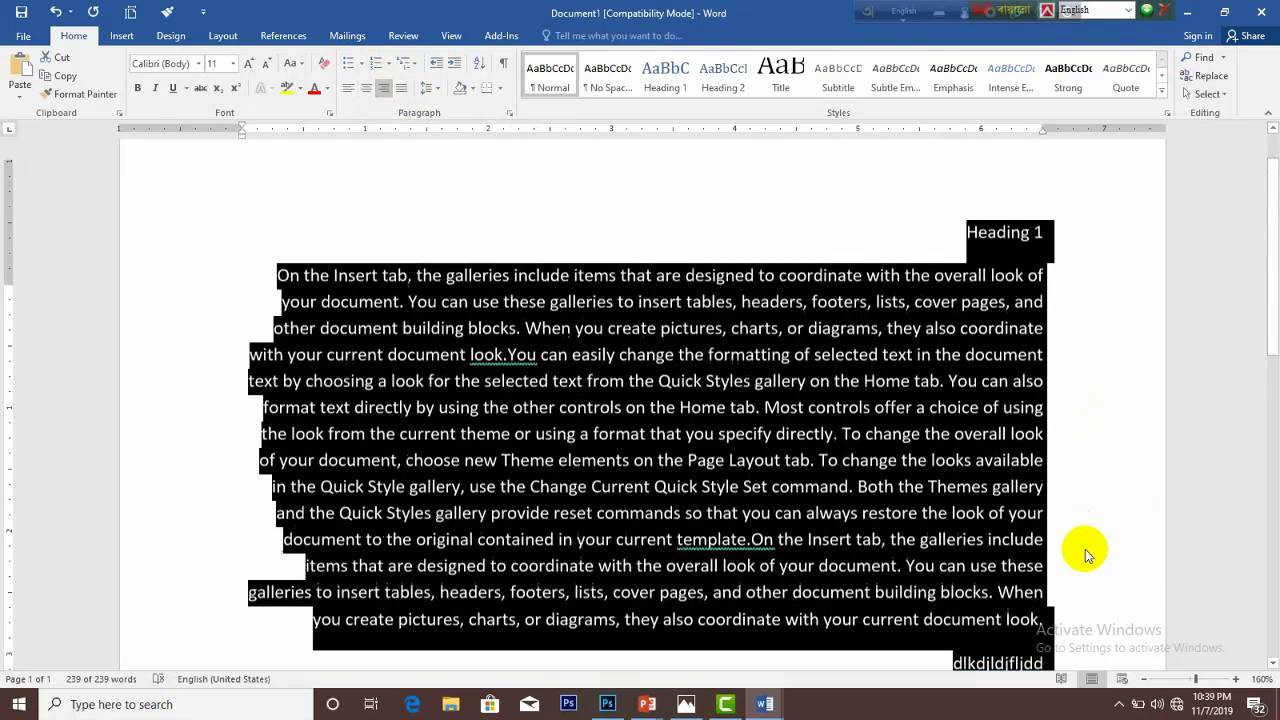
pyautogui.scroll(1, 1088, 553)
pyautogui.scroll(-1, 1060, 611)
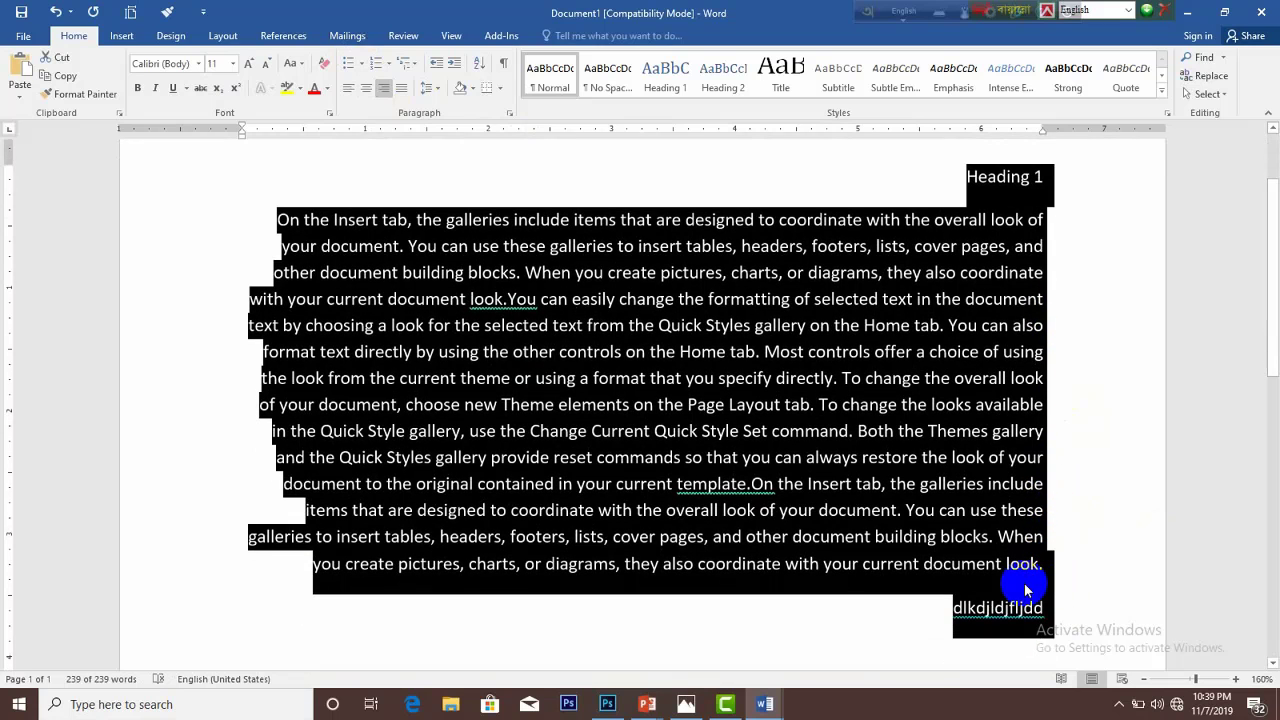
# Extend the last line by typing 'jldjlfdjljldjfldjlfjdljdfdlfkjljf'
pyautogui.click(397, 332)
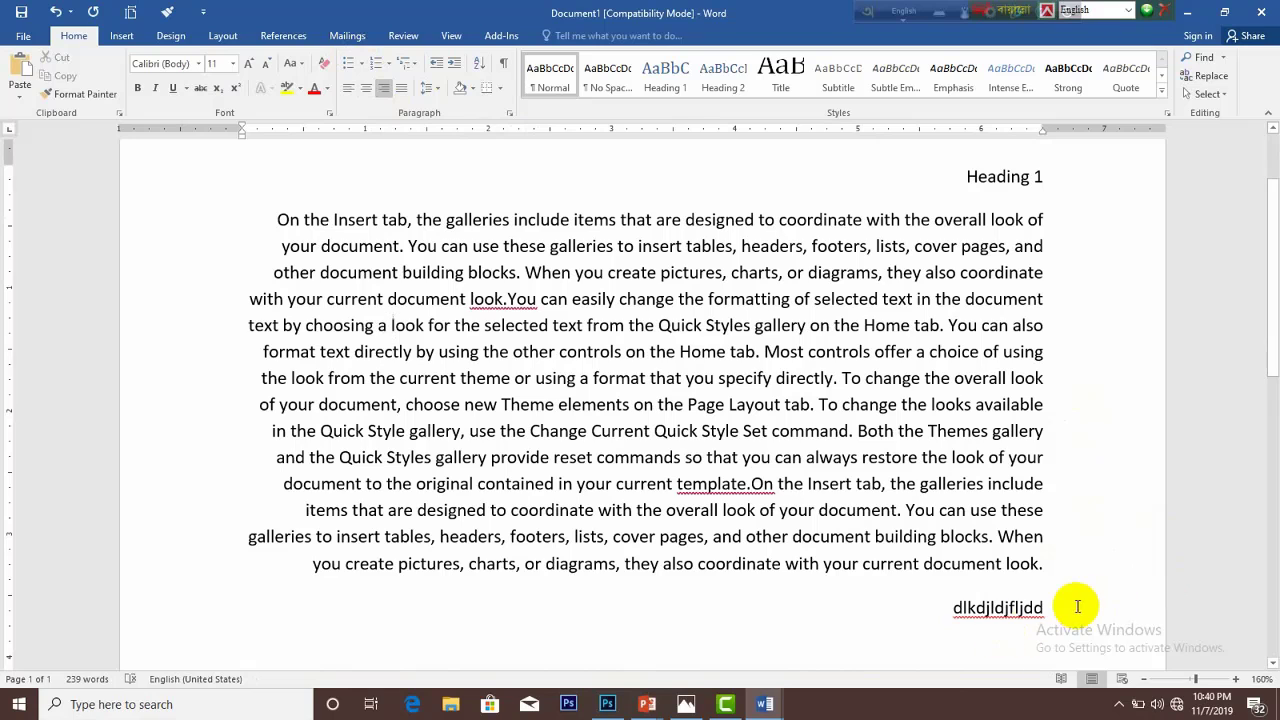
pyautogui.write('jld')
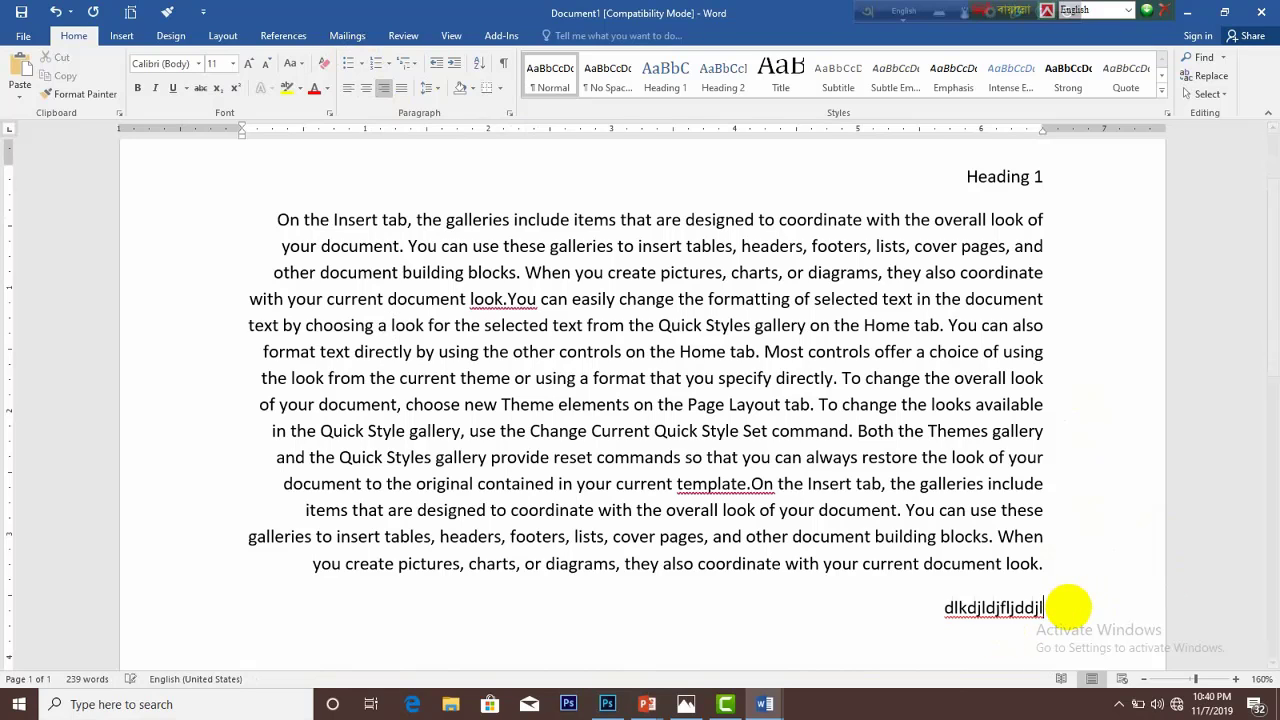
pyautogui.write('jlfdjljldjfldjlfjdljdfd')
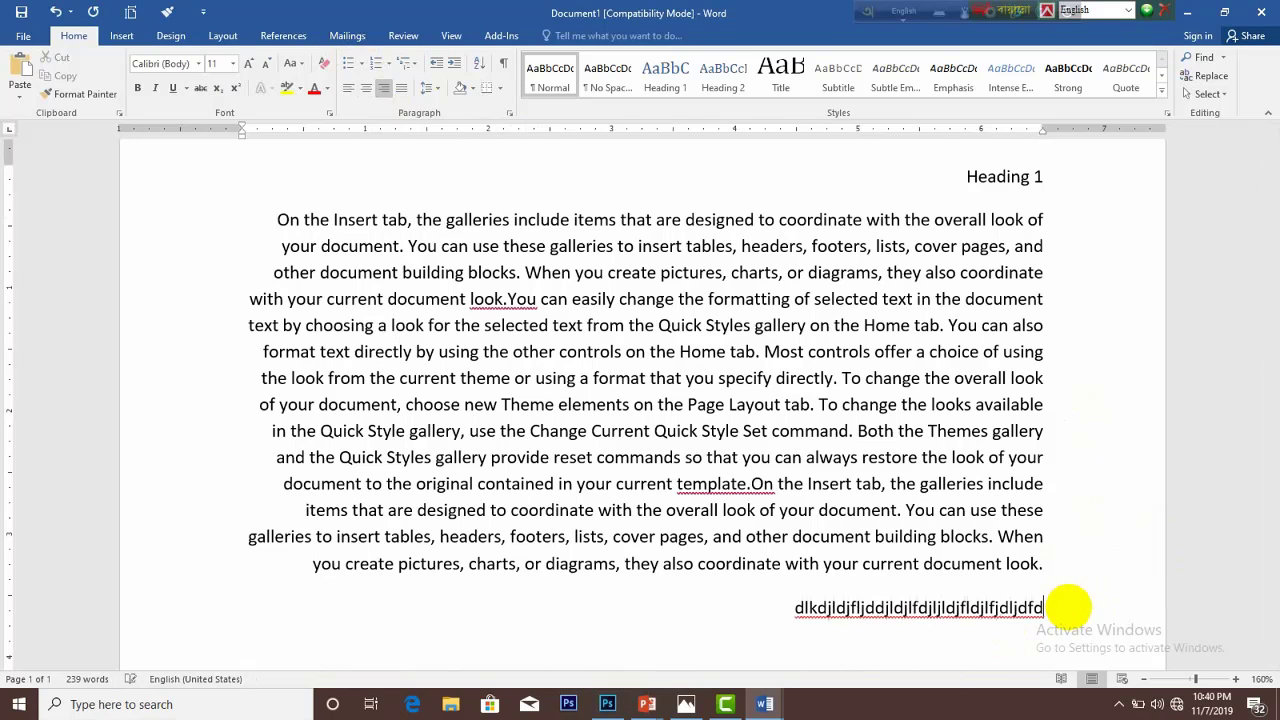
pyautogui.write('lfkjljf')
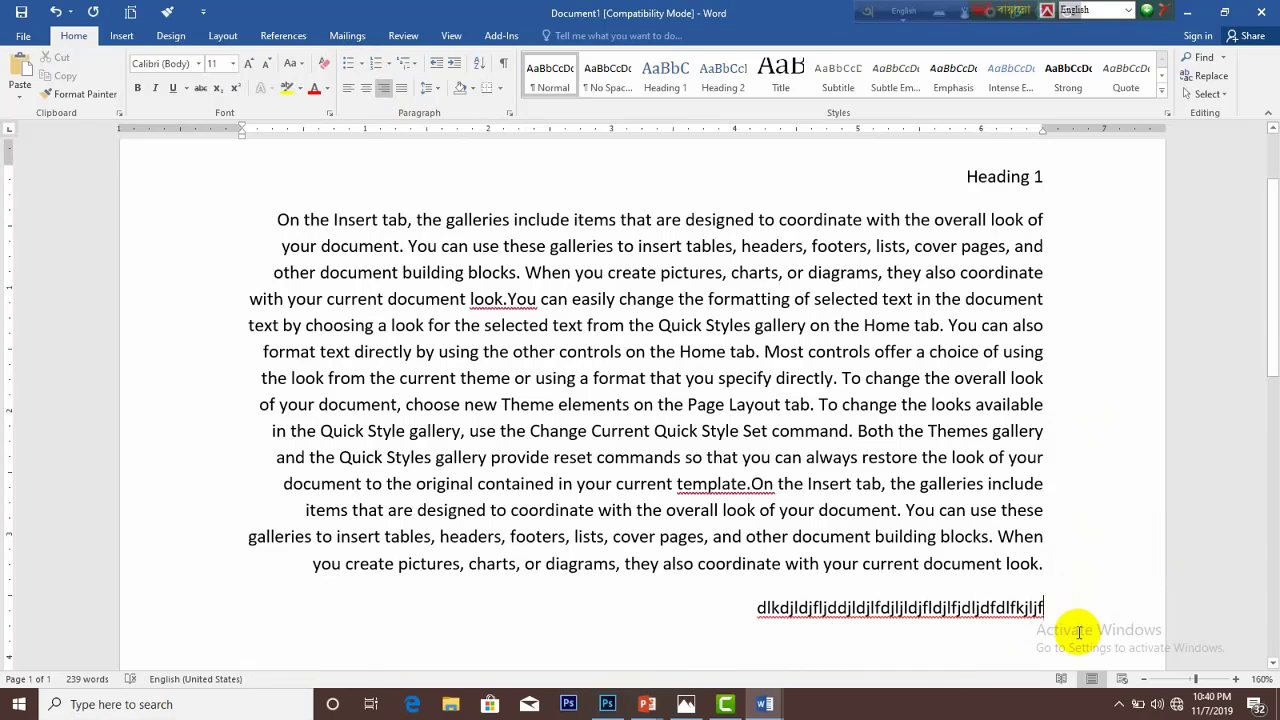
pyautogui.scroll(2, 1040, 605)
pyautogui.scroll(-3, 1010, 605)
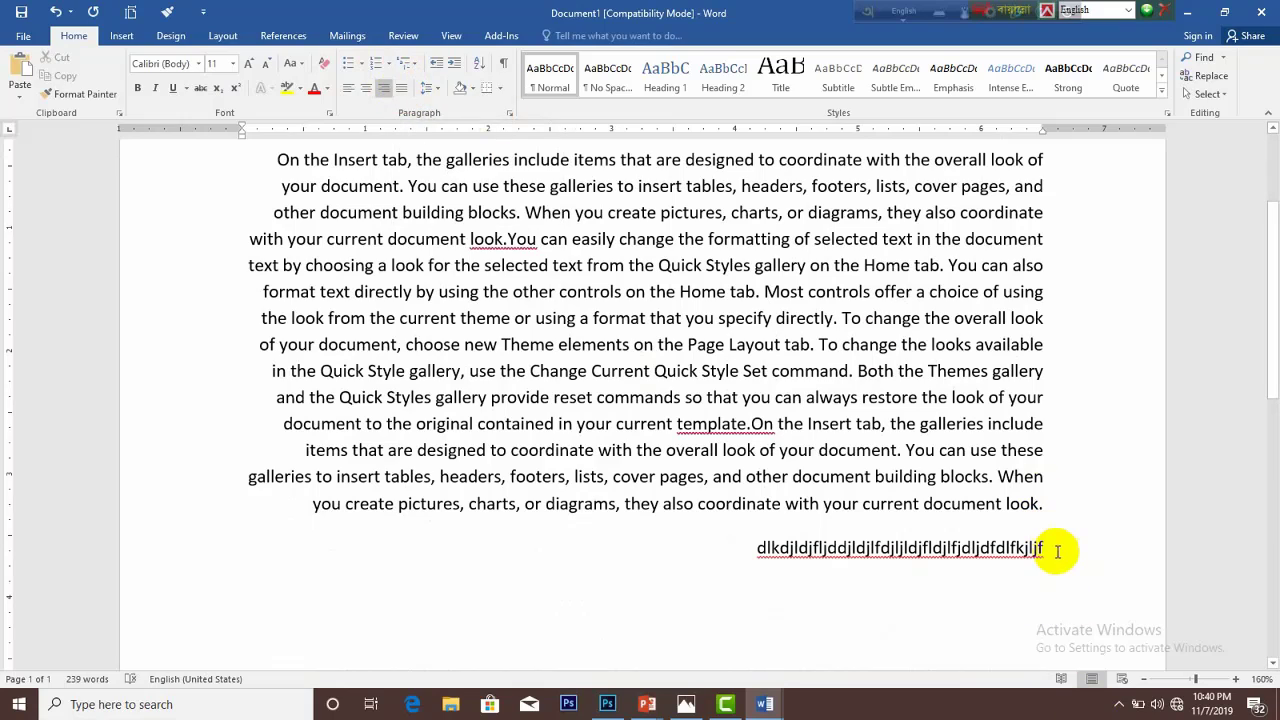
# Apply Justify to all the text, then reselect the whole document
pyautogui.scroll(3, 1059, 550)
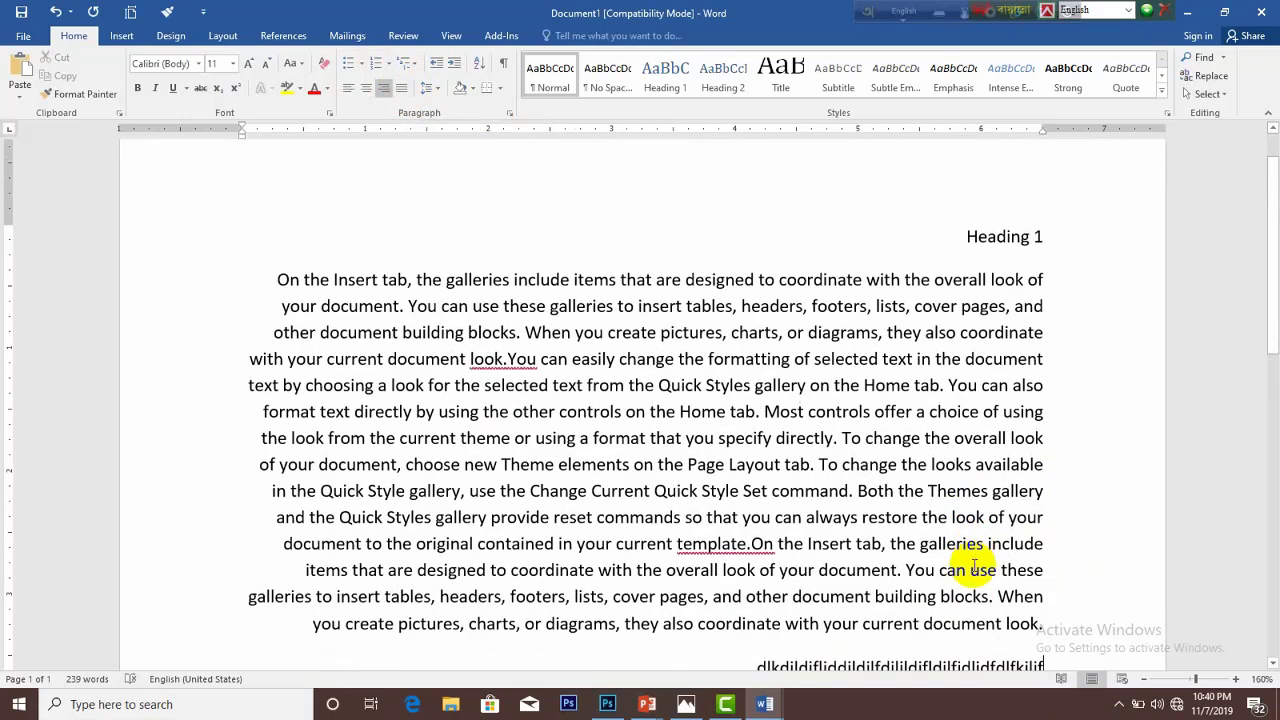
pyautogui.hotkey('ctrl', 'a')
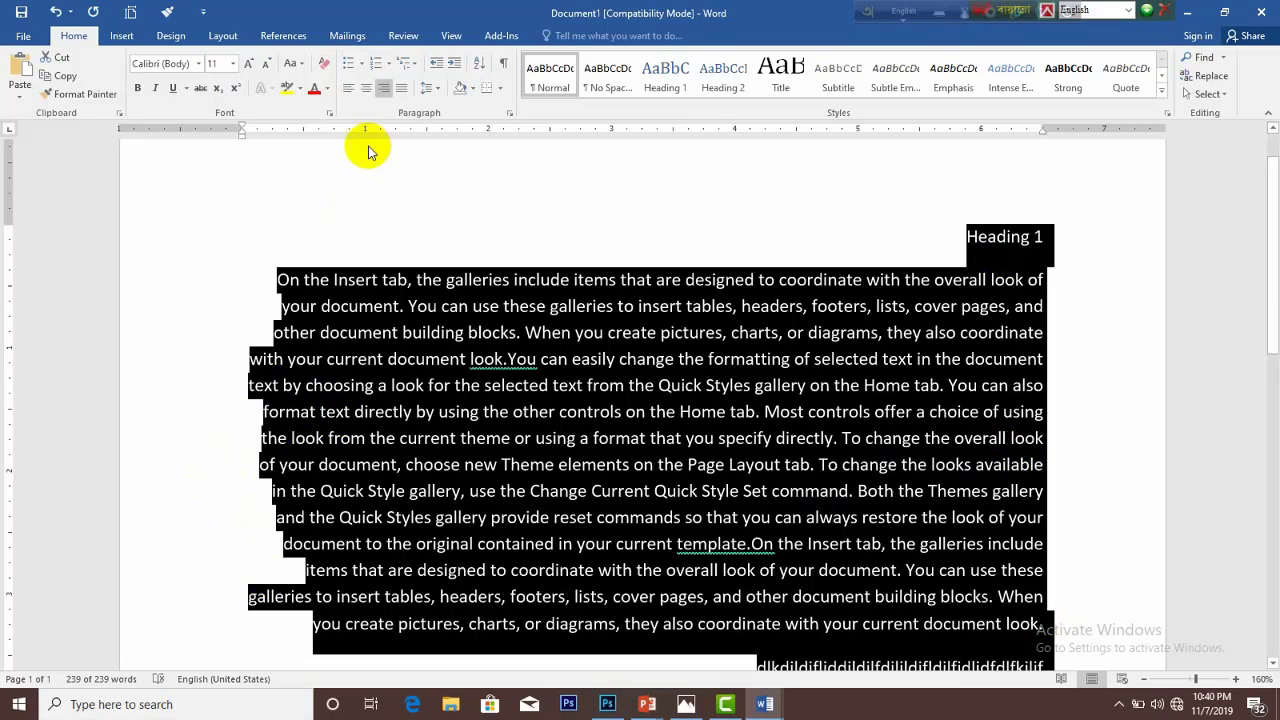
pyautogui.click(405, 88)
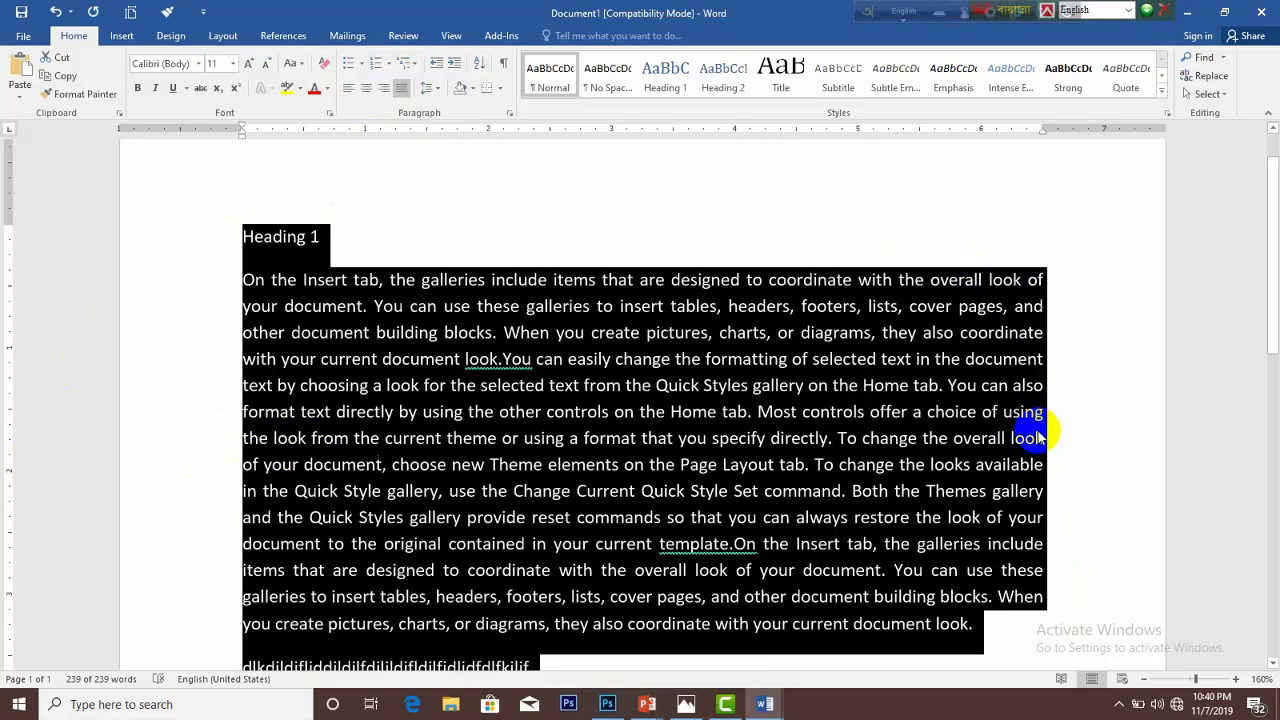
pyautogui.click(1045, 464)
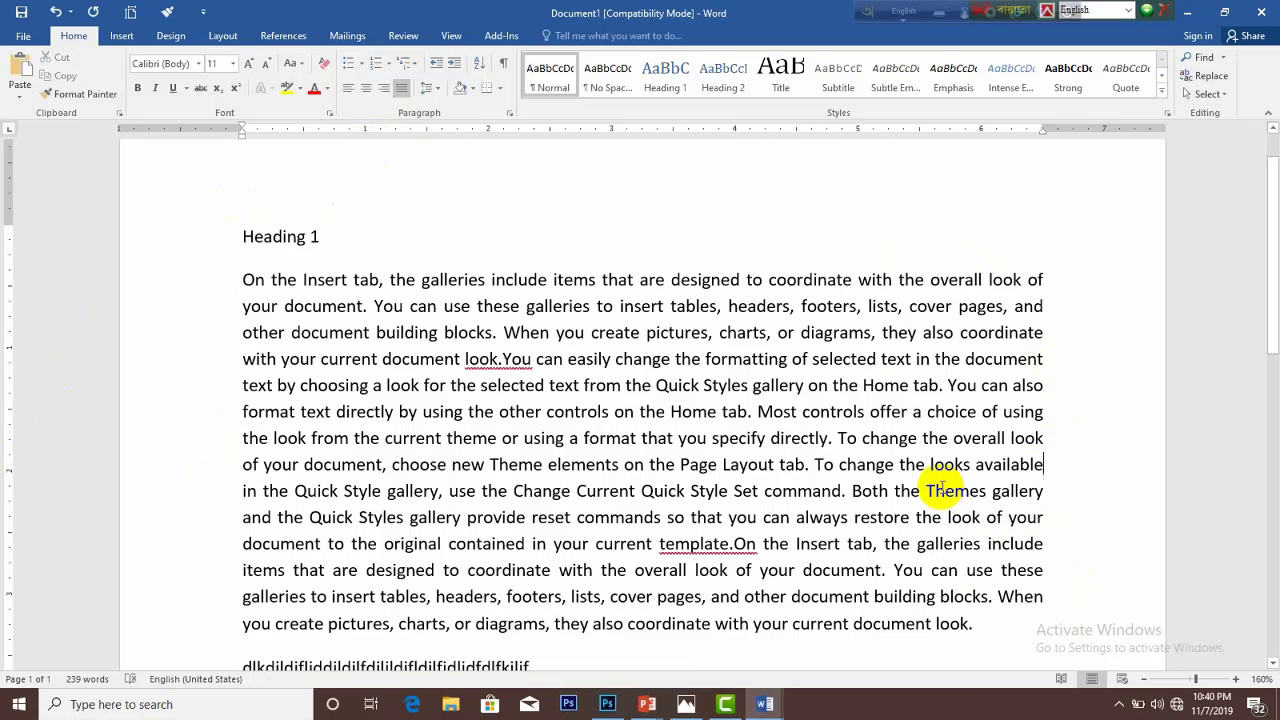
pyautogui.scroll(-3, 940, 490)
pyautogui.scroll(2, 960, 500)
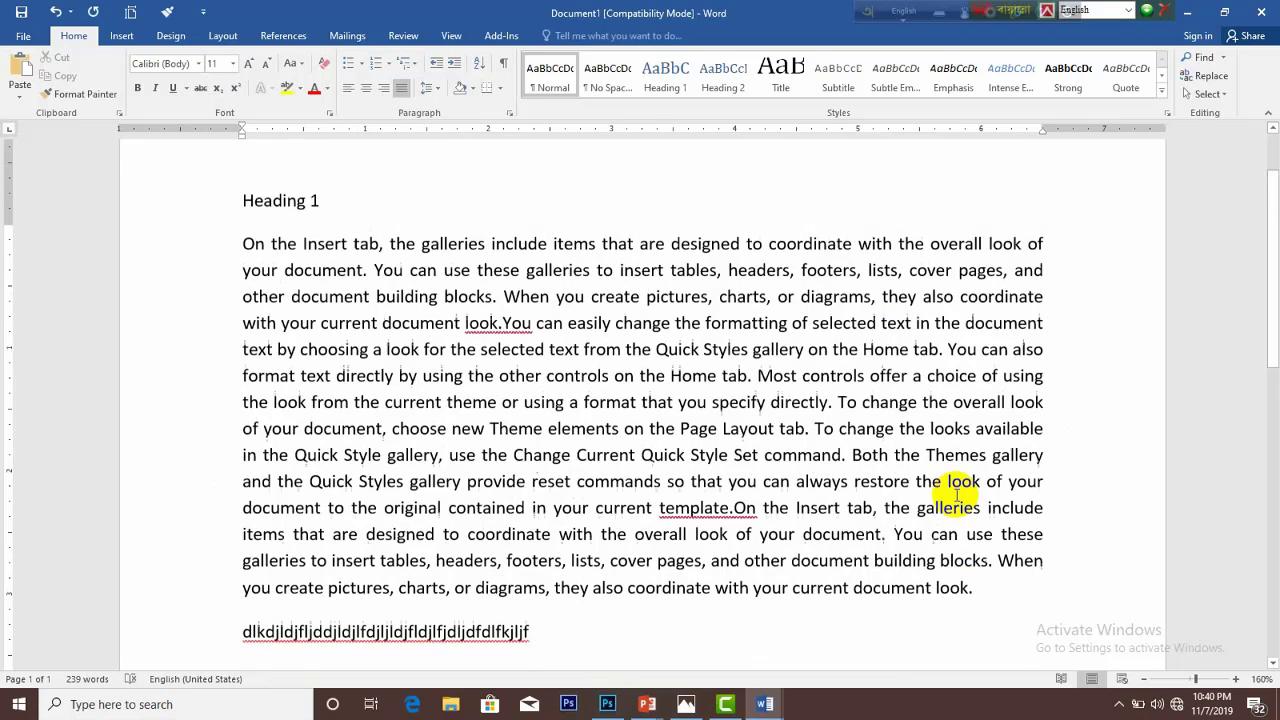
pyautogui.scroll(1, 957, 493)
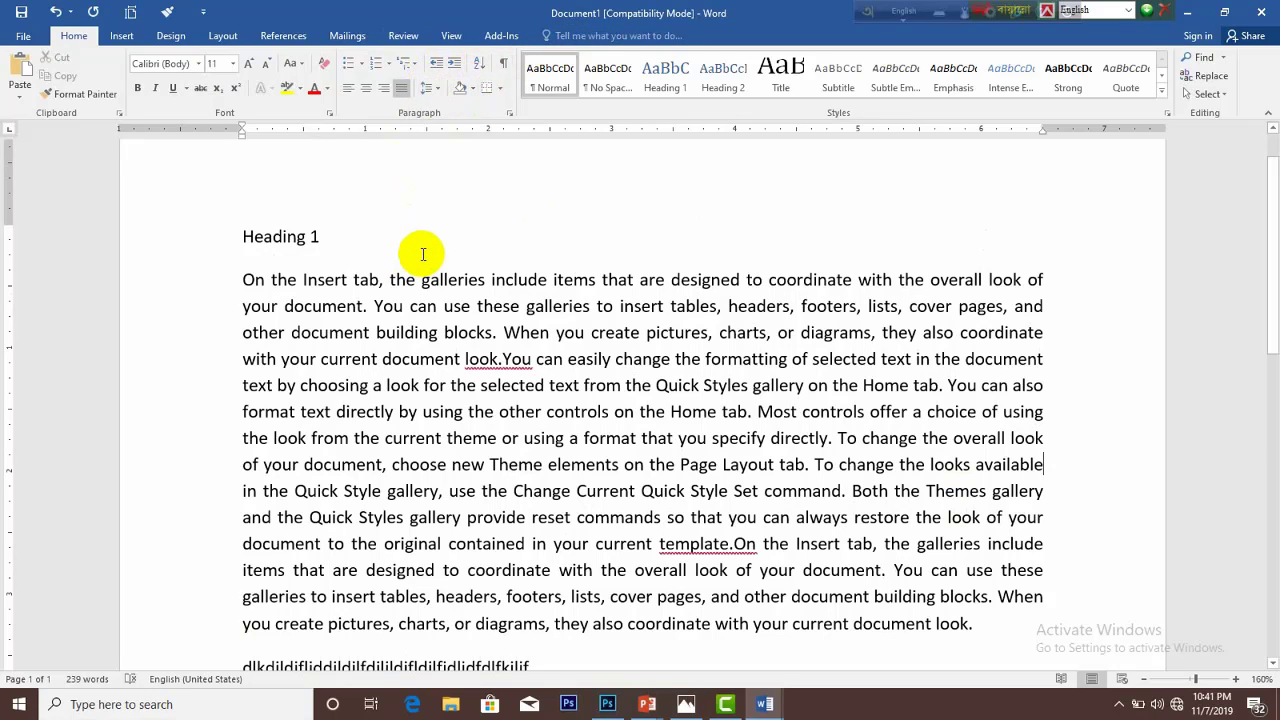
pyautogui.hotkey('ctrl', 'a')
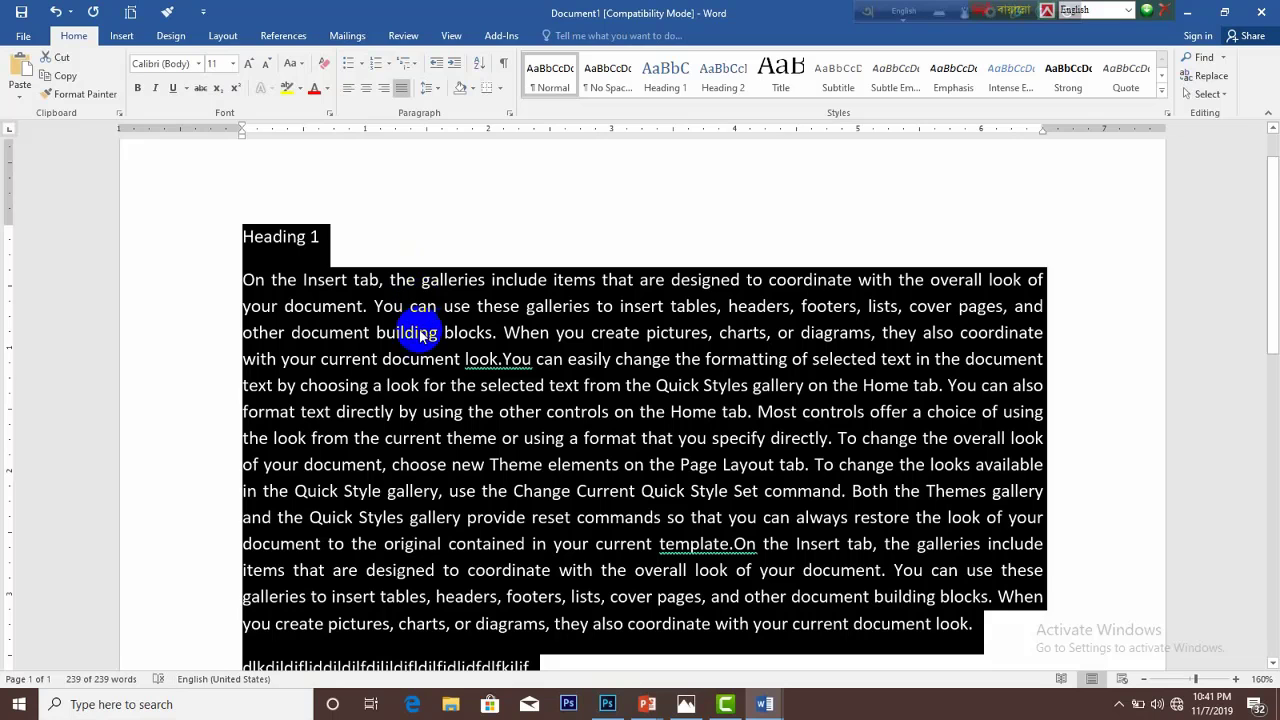
# Set line spacing to 1.0 and apply Remove Space After Paragraph to all text
pyautogui.scroll(-1, 405, 240)
pyautogui.scroll(2, 418, 160)
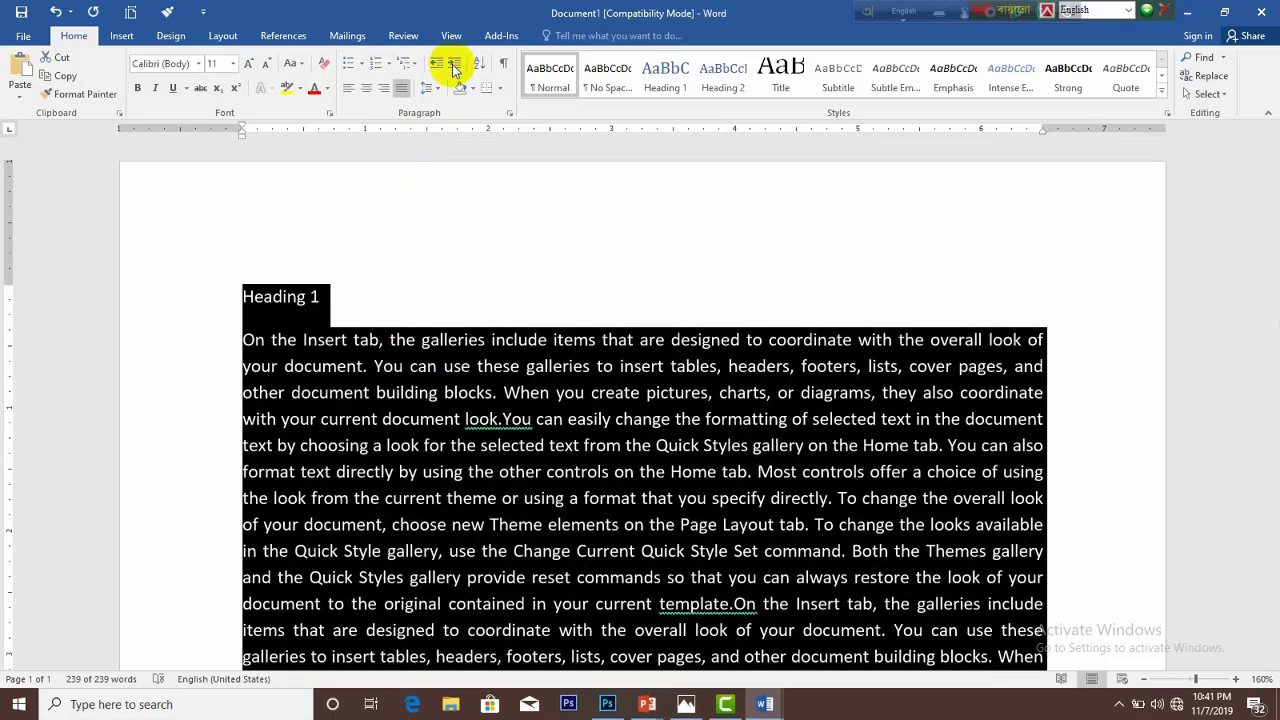
pyautogui.click(429, 90)
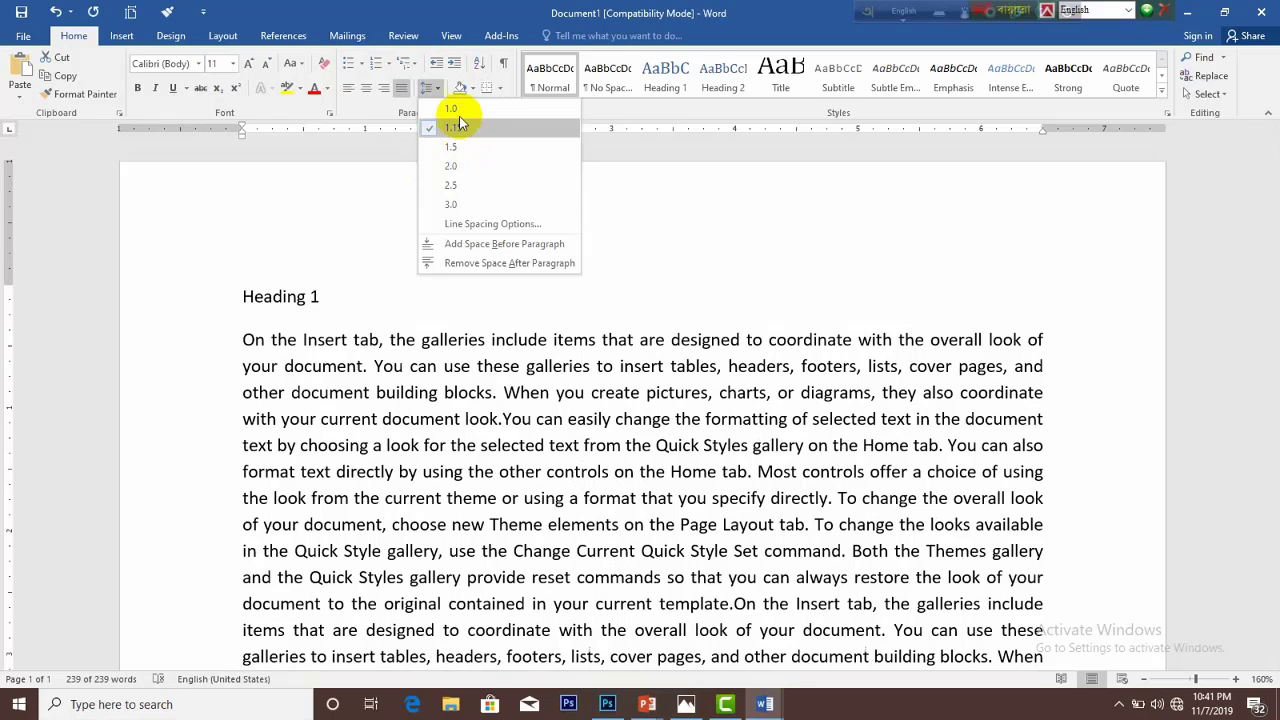
pyautogui.click(455, 108)
pyautogui.click(435, 92)
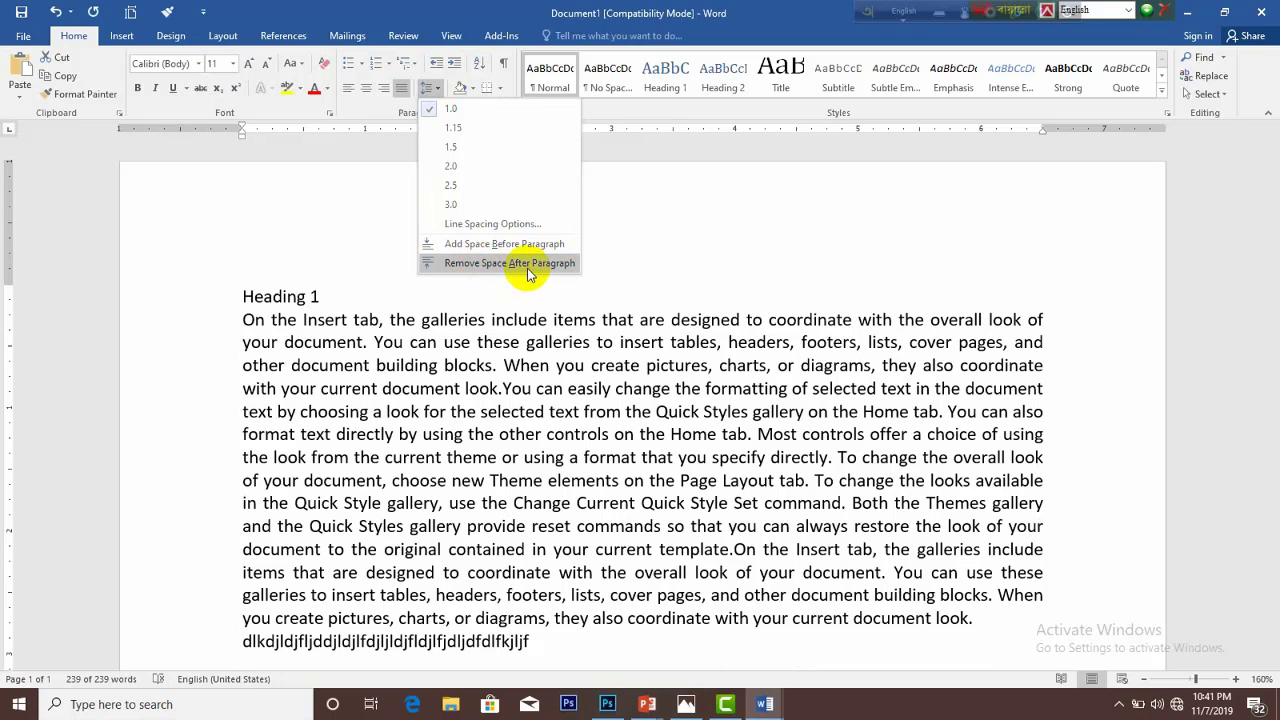
pyautogui.click(481, 262)
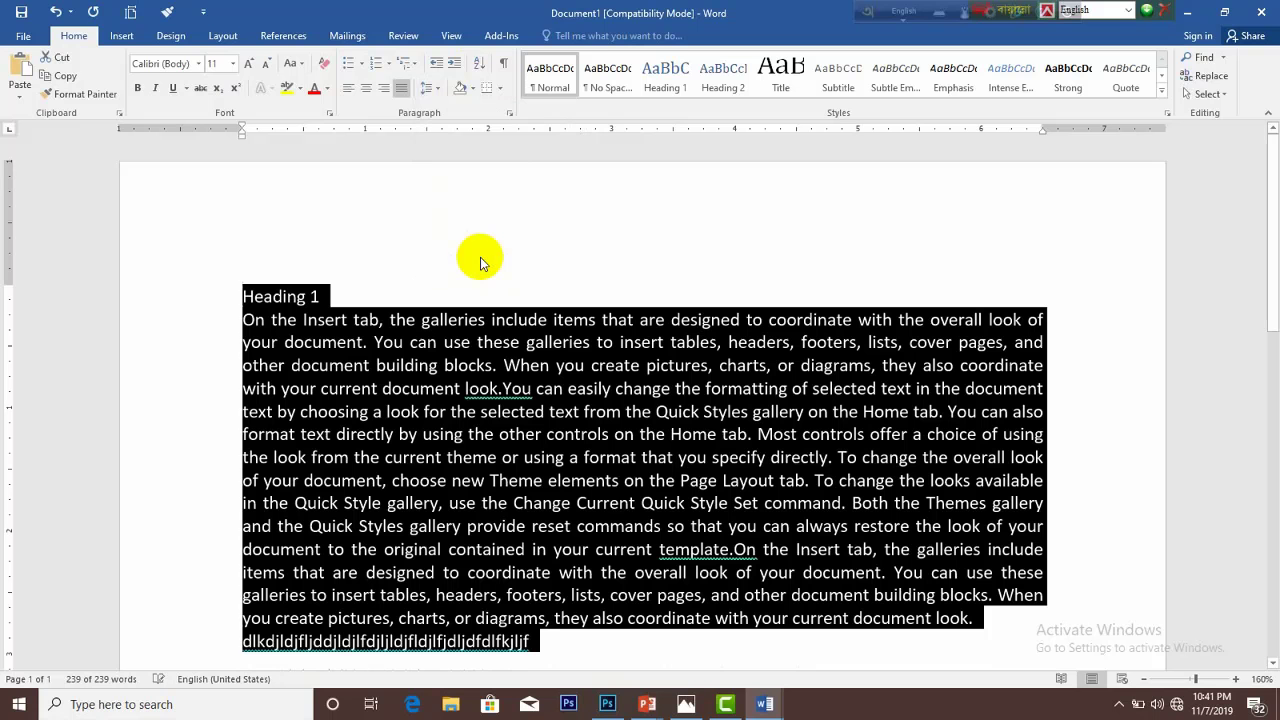
pyautogui.click(449, 322)
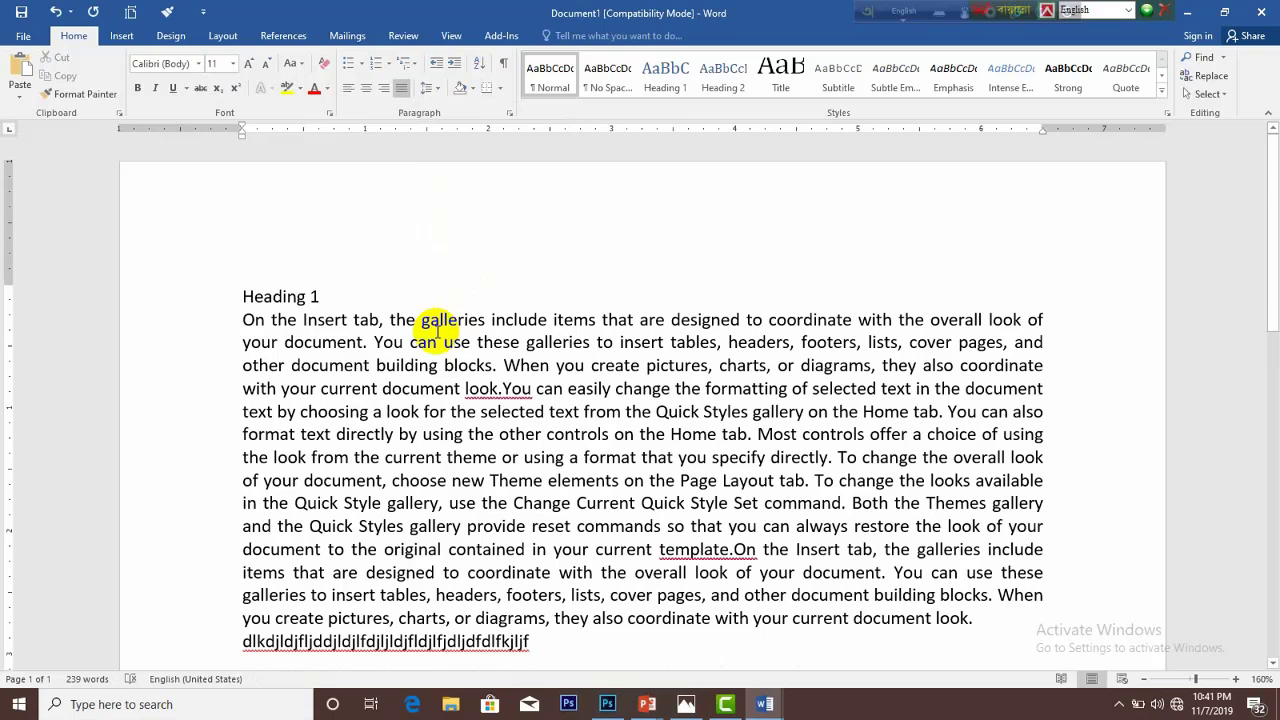
pyautogui.scroll(-1, 437, 333)
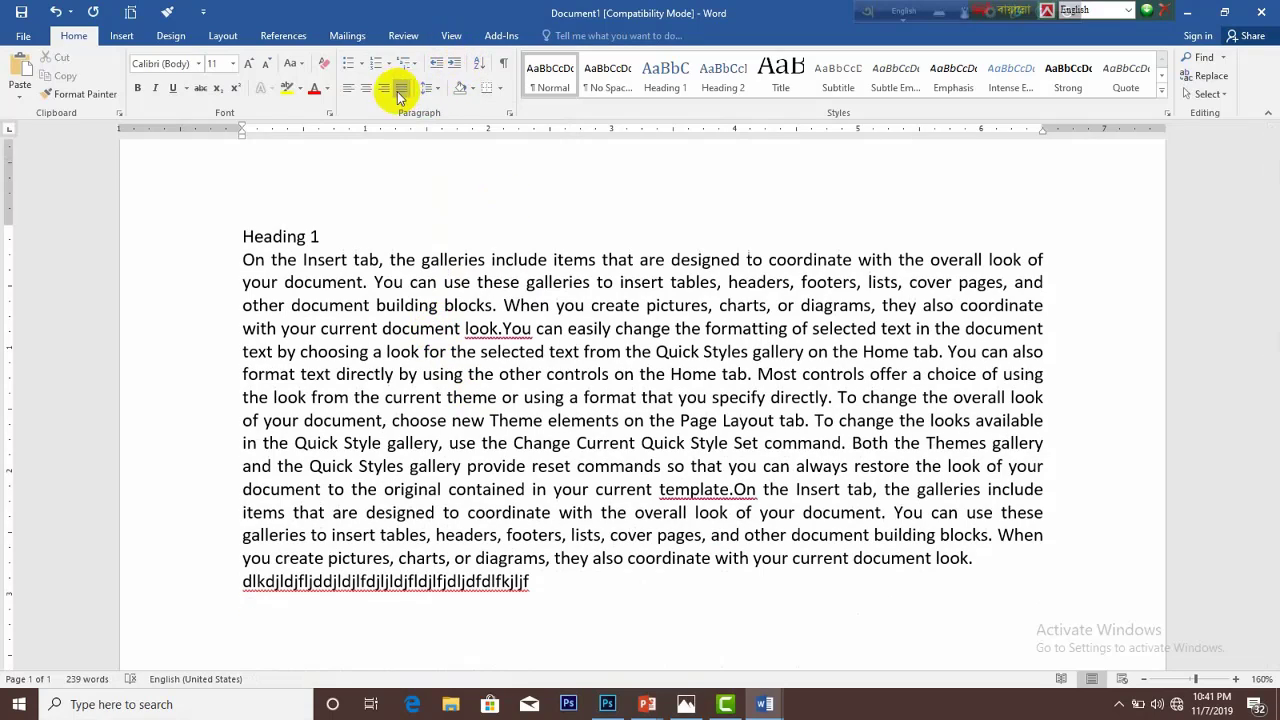
pyautogui.click(428, 88)
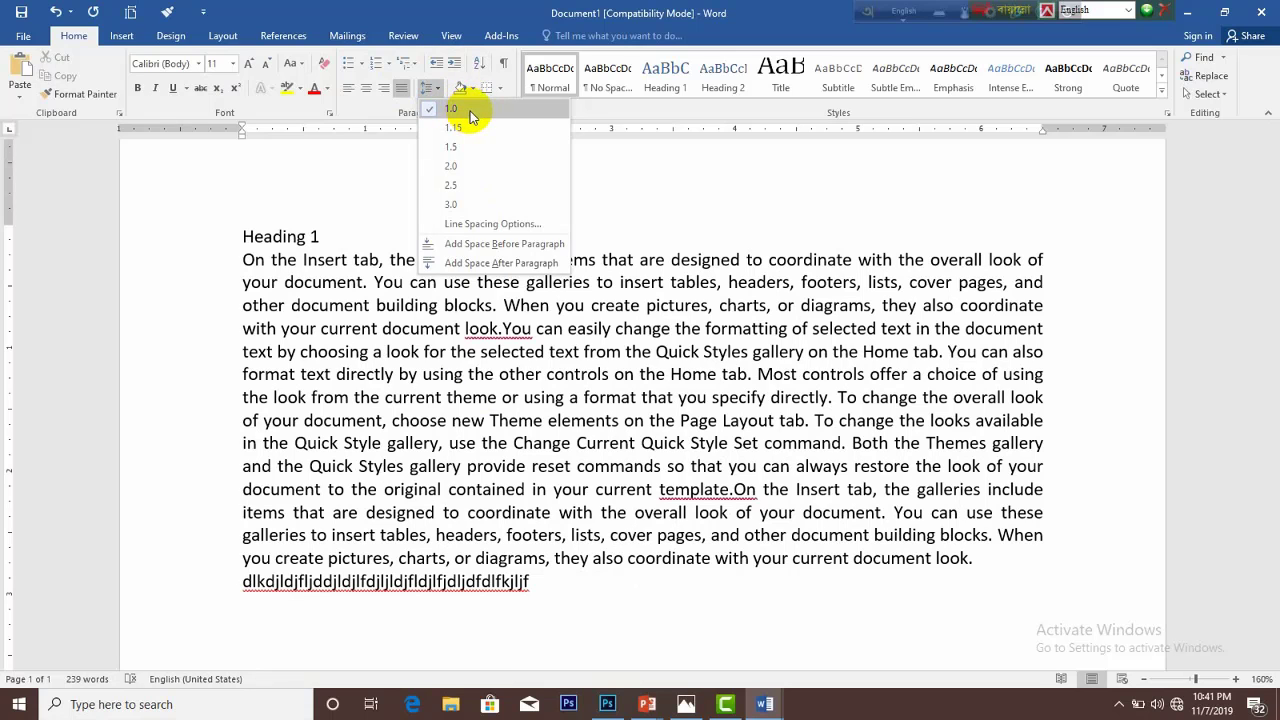
pyautogui.click(463, 184)
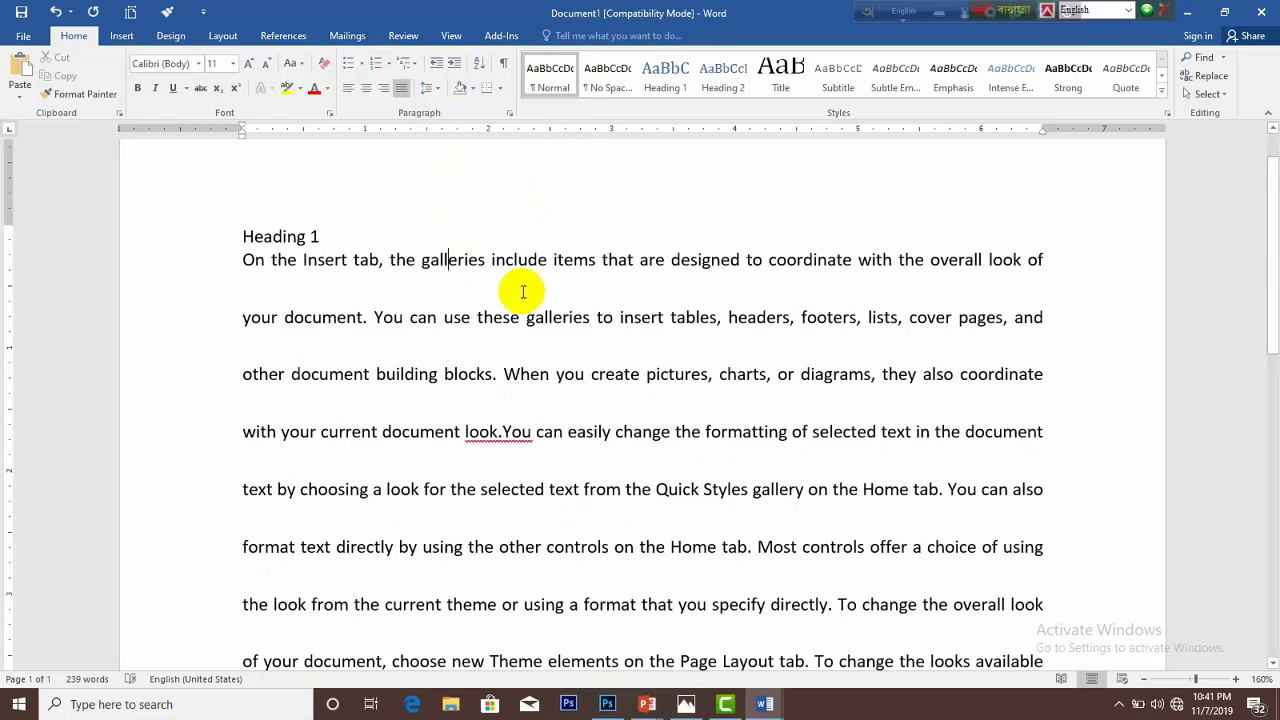
pyautogui.click(428, 88)
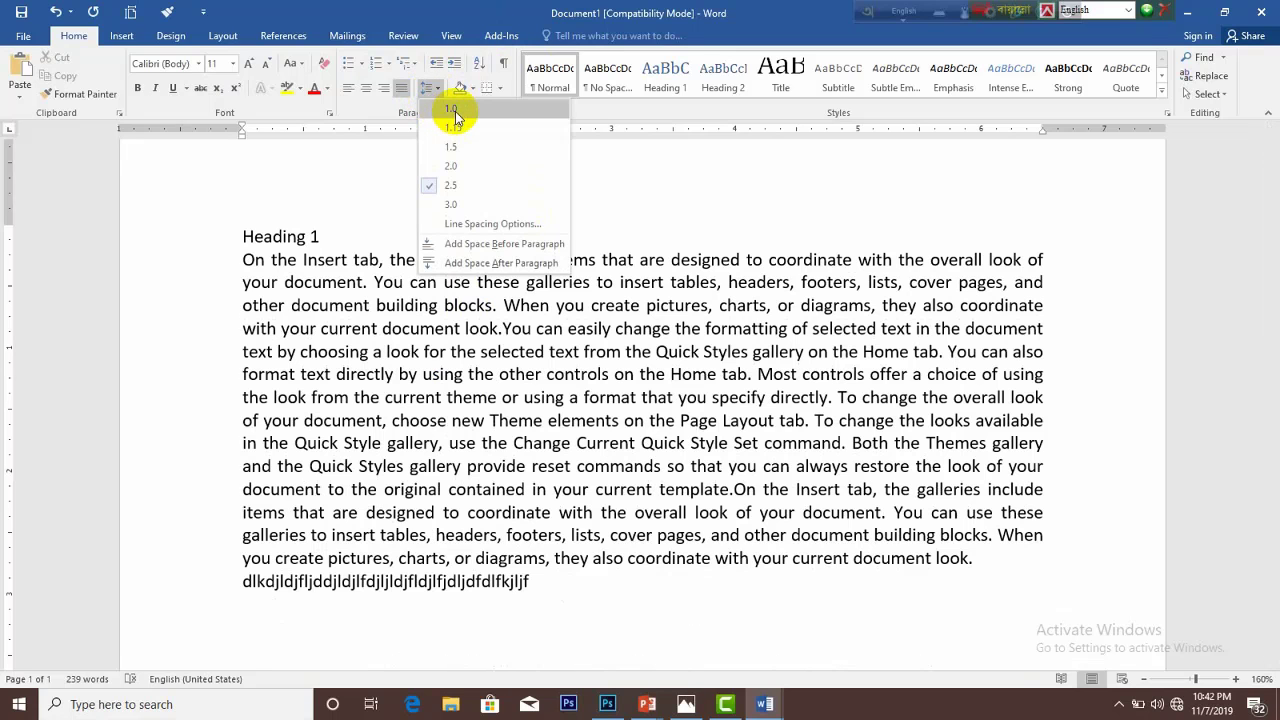
pyautogui.click(454, 112)
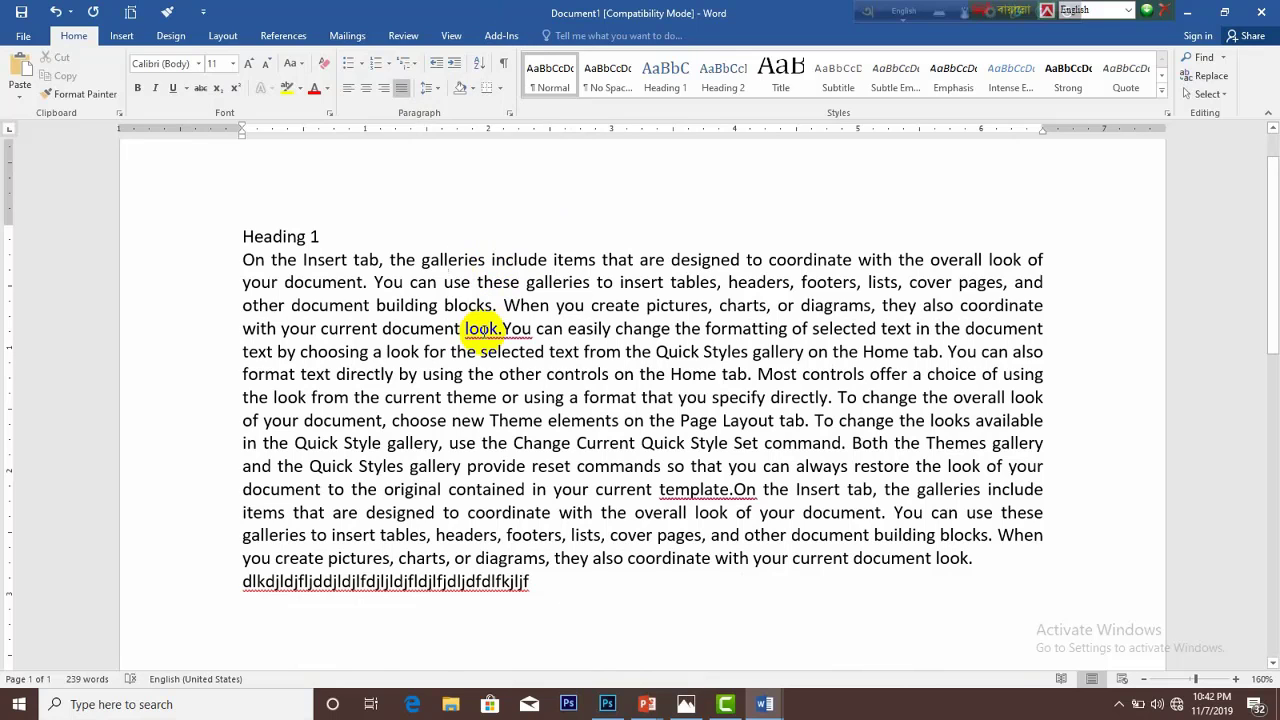
pyautogui.hotkey('ctrl', 'a')
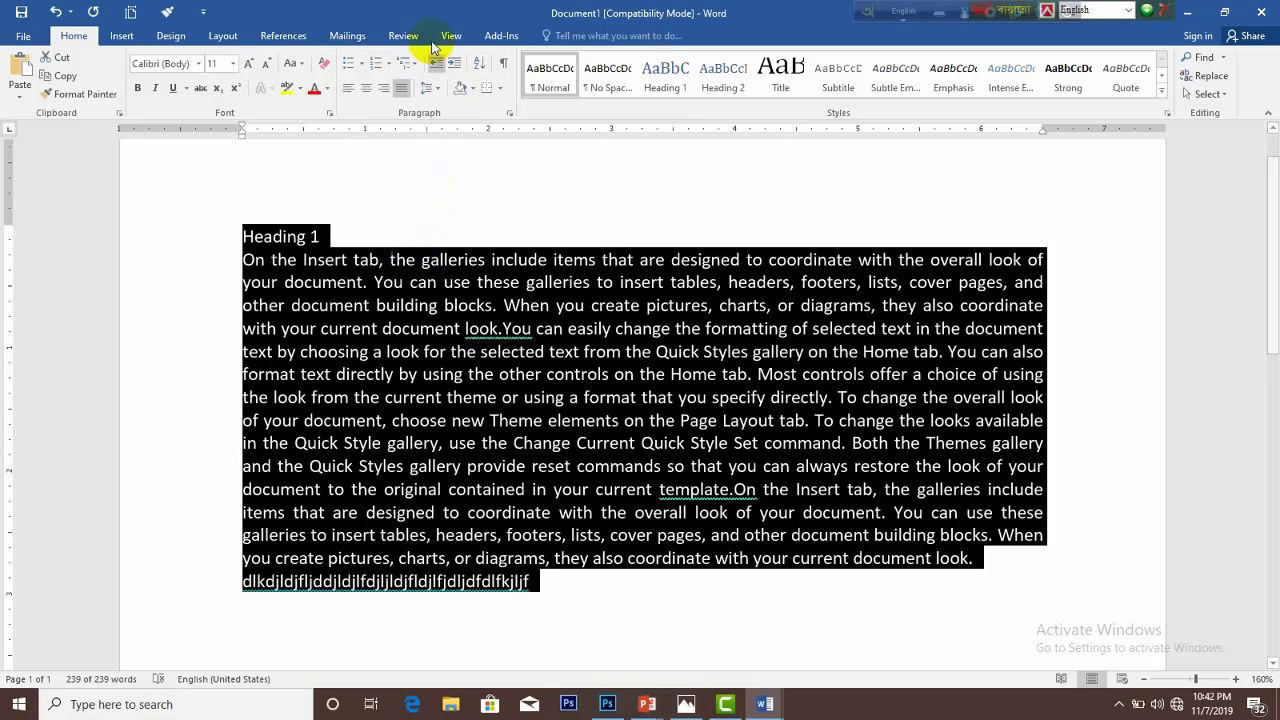
# In the Paragraph dialog, enter Multiple line spacing at 0.5 without applying it yet
pyautogui.click(435, 88)
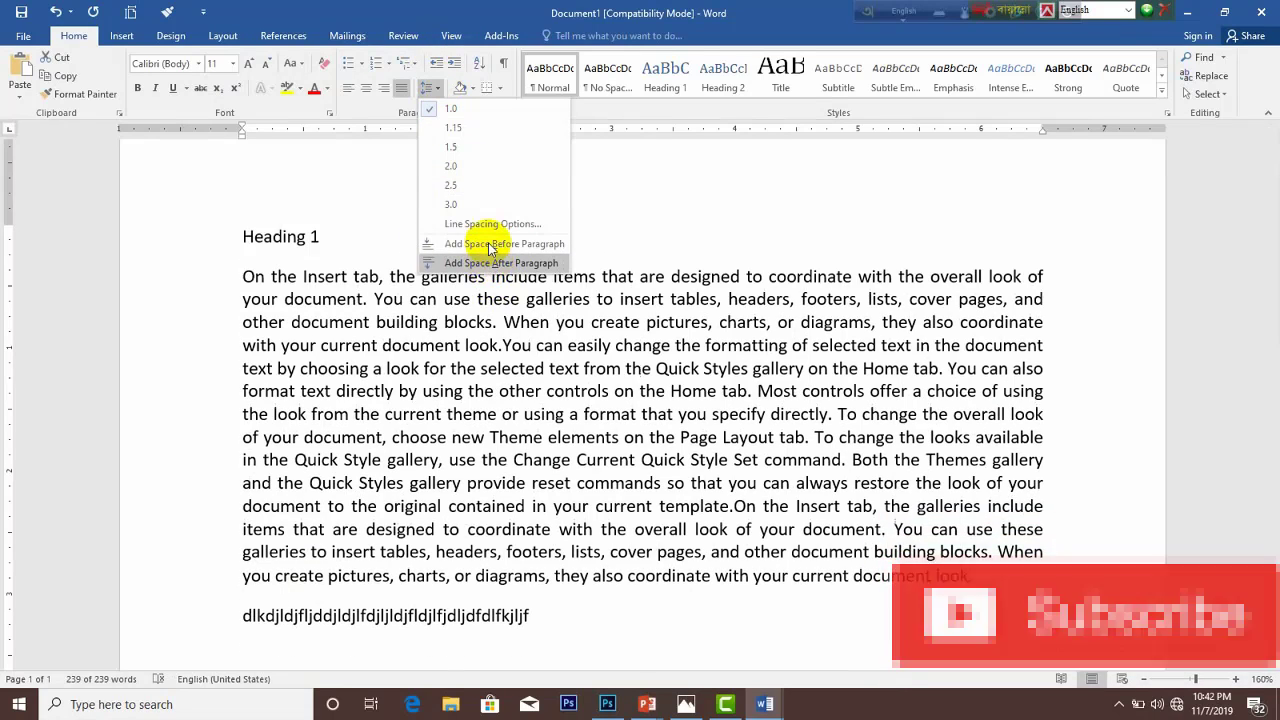
pyautogui.click(488, 225)
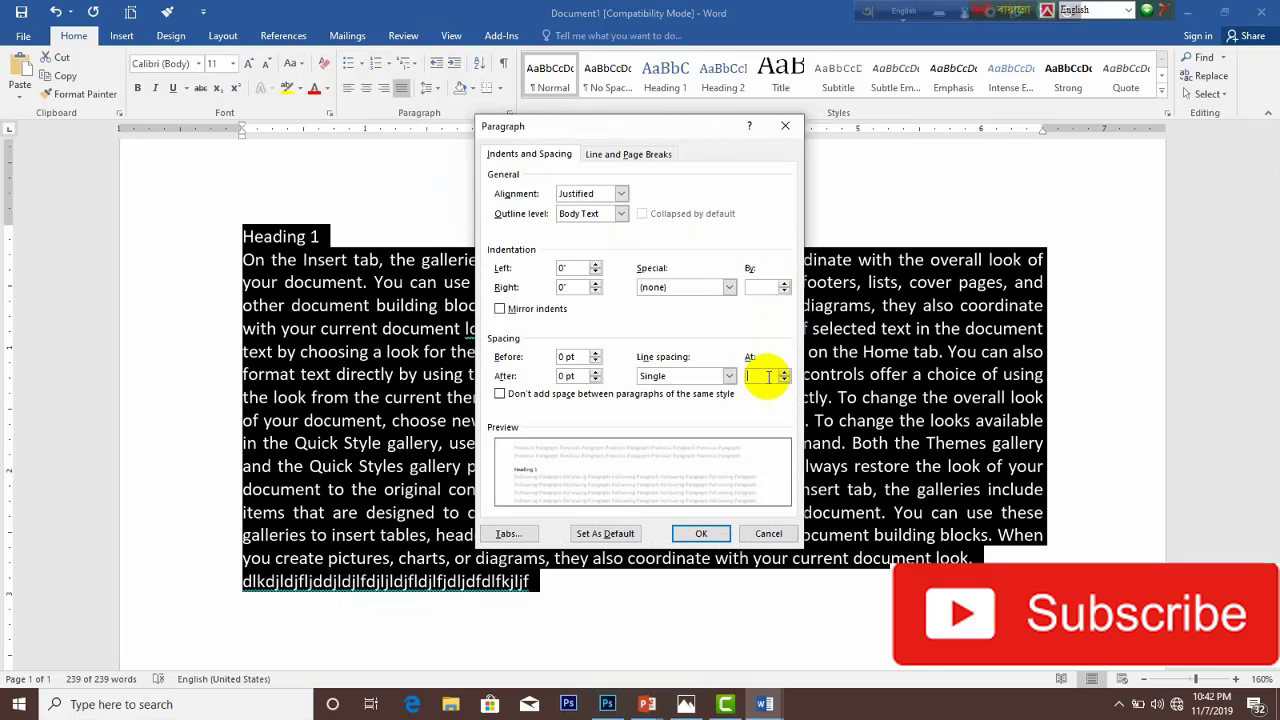
pyautogui.click(785, 379)
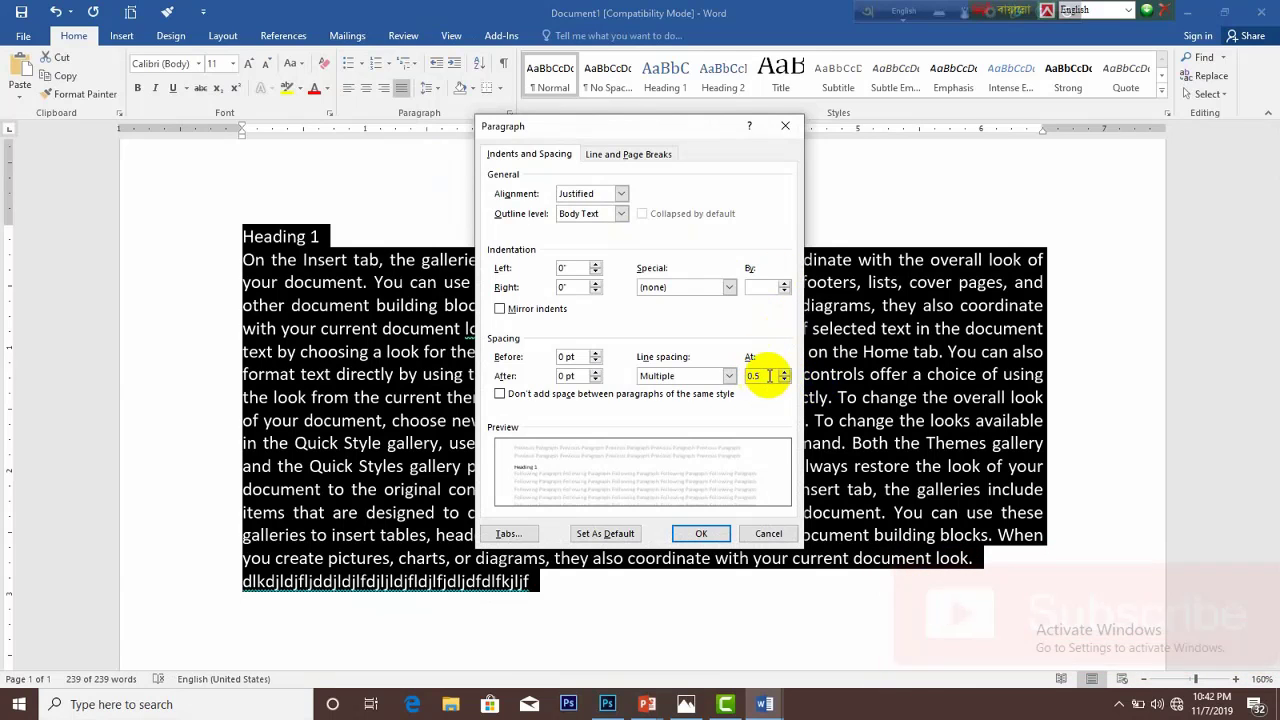
# Apply the 0.5 multiple line spacing to the selected text and deselect it
pyautogui.click(708, 535)
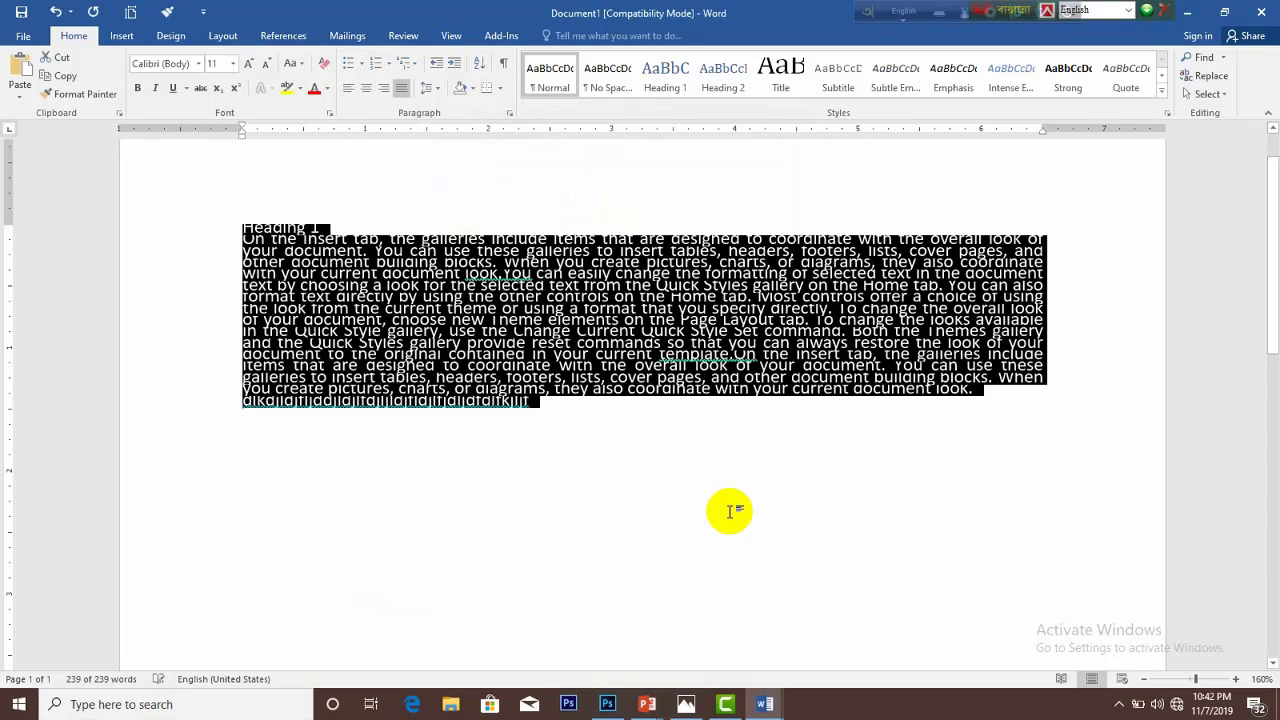
pyautogui.click(690, 457)
pyautogui.keyDown('ctrl'); pyautogui.scroll(2, 637, 340); pyautogui.keyUp('ctrl')
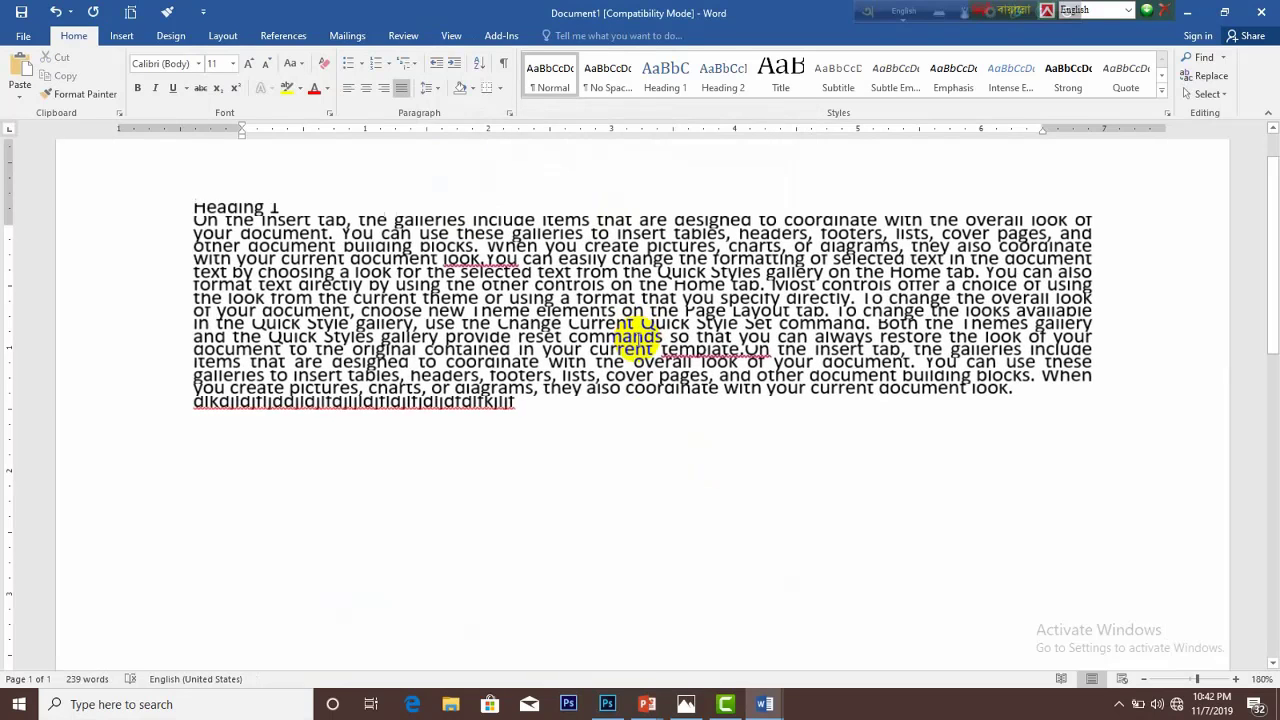
pyautogui.keyDown('ctrl'); pyautogui.scroll(2, 637, 340); pyautogui.keyUp('ctrl')
pyautogui.keyDown('ctrl'); pyautogui.scroll(2, 637, 340); pyautogui.keyUp('ctrl')
pyautogui.keyDown('ctrl'); pyautogui.scroll(2, 637, 340); pyautogui.keyUp('ctrl')
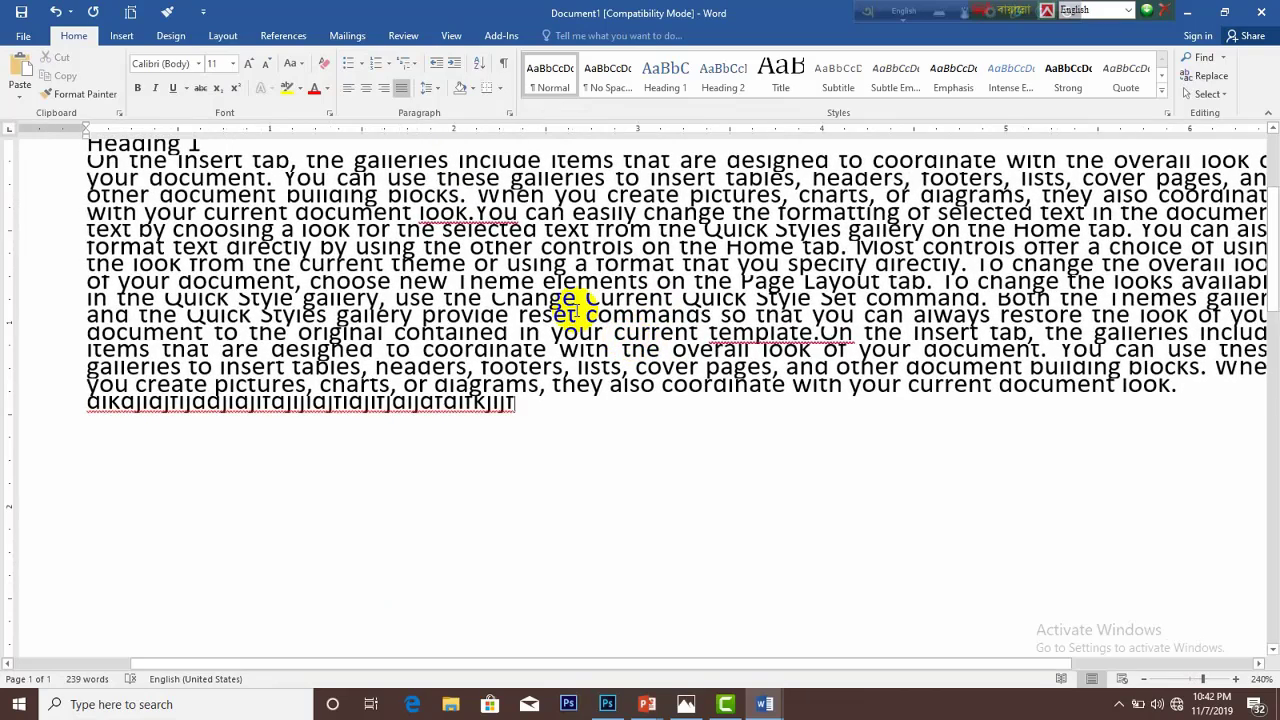
pyautogui.scroll(2, 571, 290)
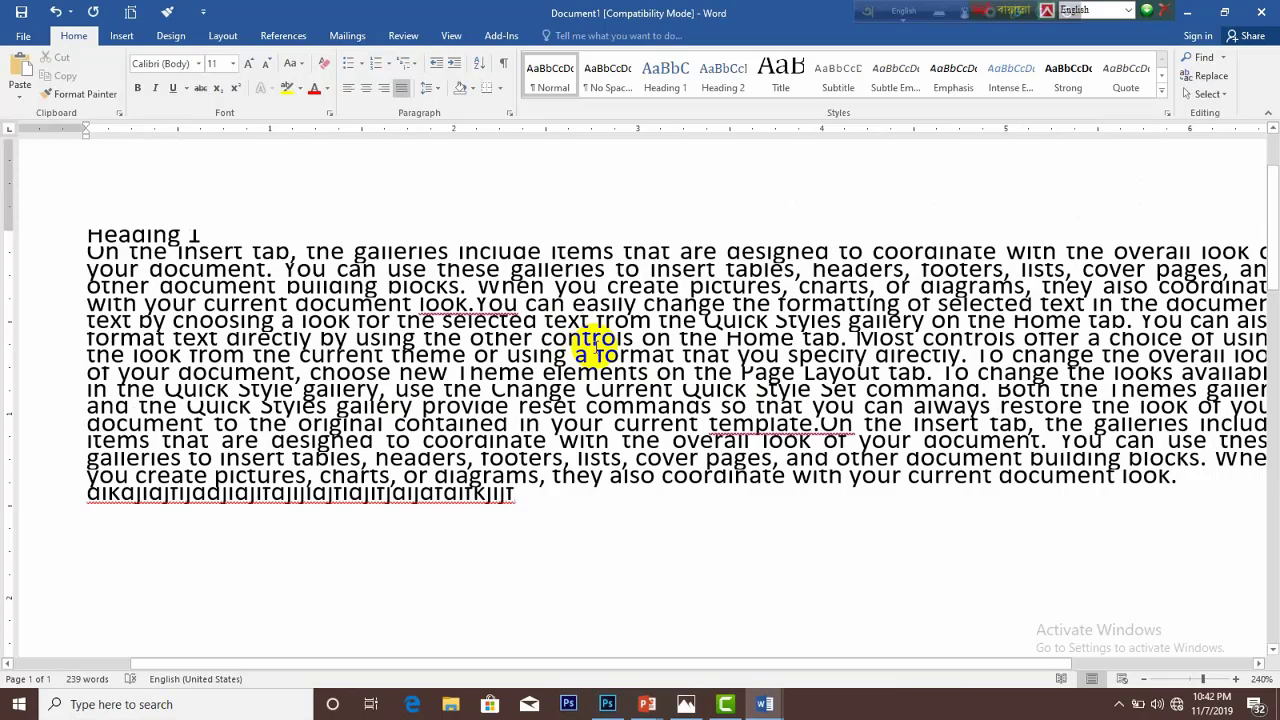
# Select the whole document and set its line spacing to 1.0
pyautogui.hotkey('ctrl', 'a')
pyautogui.click(433, 88)
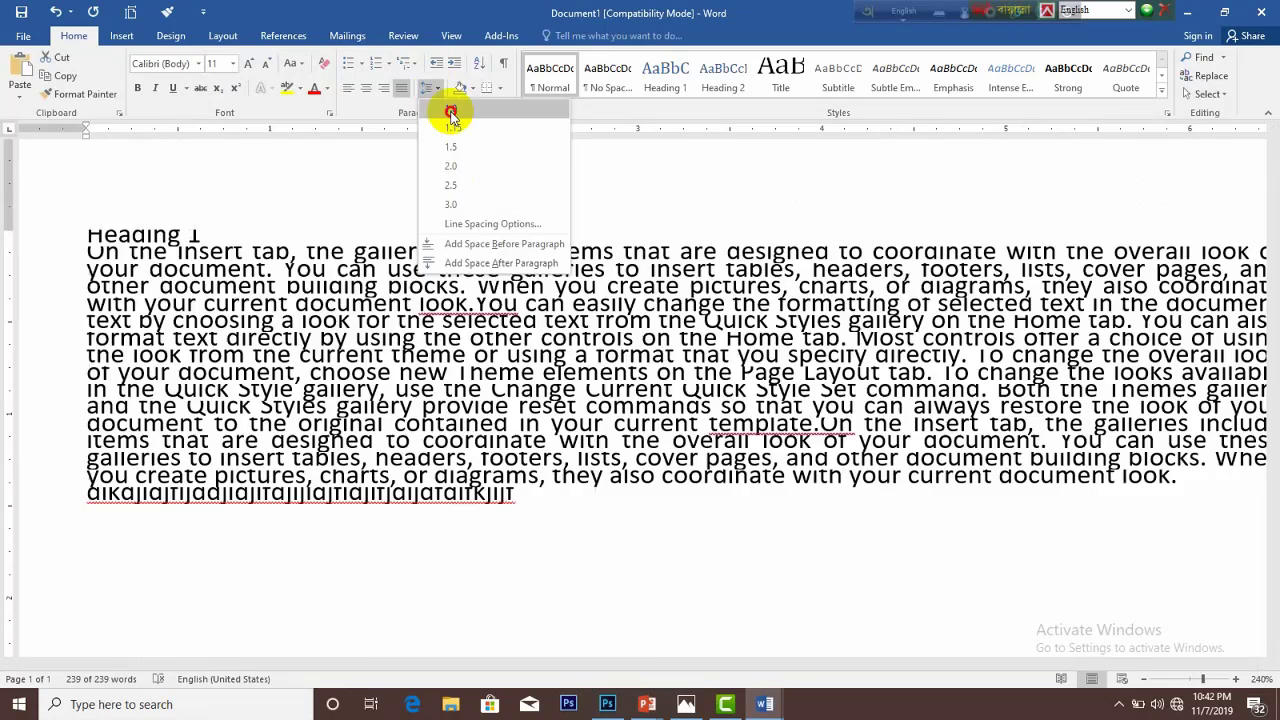
pyautogui.click(451, 114)
pyautogui.keyDown('ctrl'); pyautogui.scroll(-2, 500, 422); pyautogui.keyUp('ctrl')
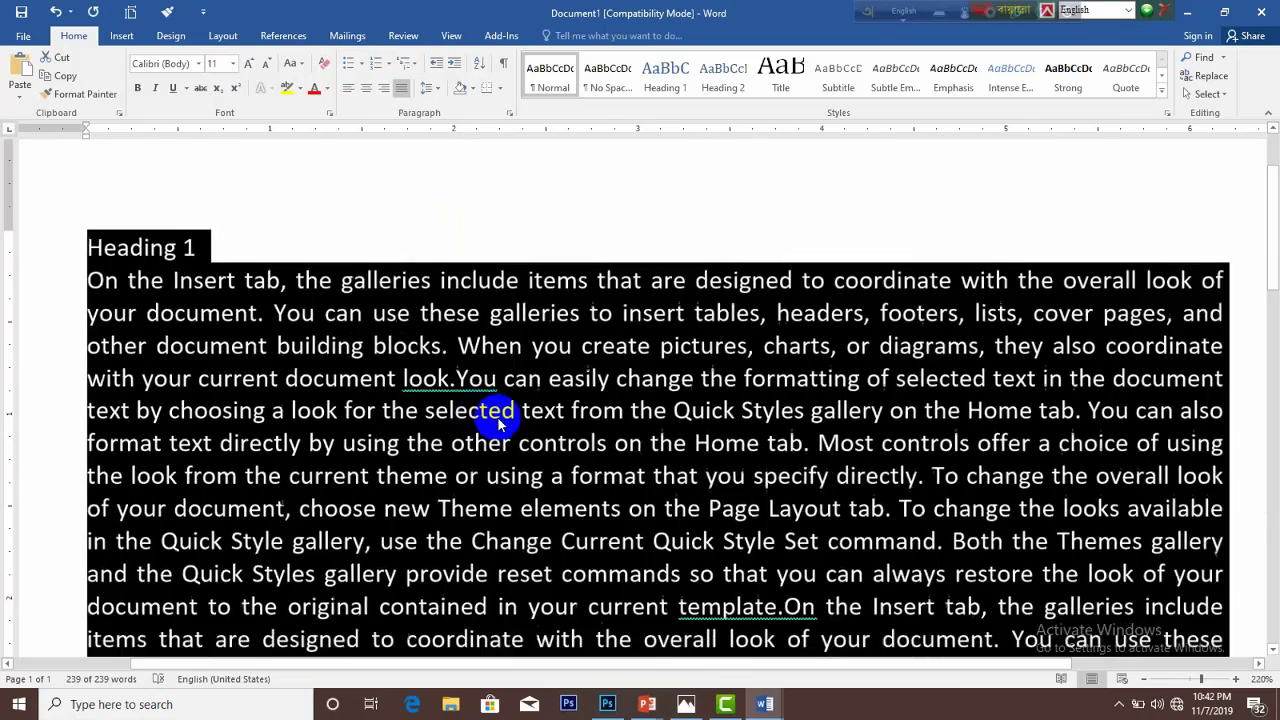
pyautogui.keyDown('ctrl'); pyautogui.scroll(-3, 500, 422); pyautogui.keyUp('ctrl')
pyautogui.keyDown('ctrl'); pyautogui.scroll(-2, 500, 422); pyautogui.keyUp('ctrl')
pyautogui.keyDown('ctrl'); pyautogui.scroll(-2, 500, 422); pyautogui.keyUp('ctrl')
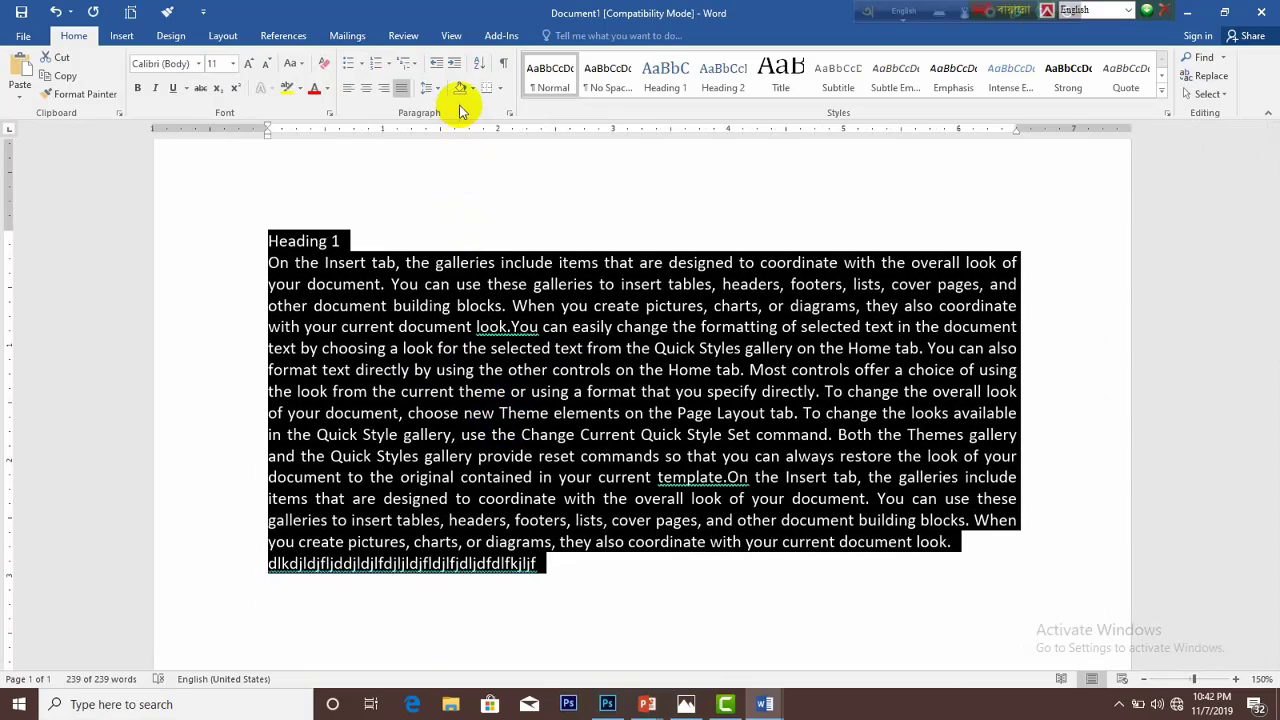
pyautogui.click(455, 155)
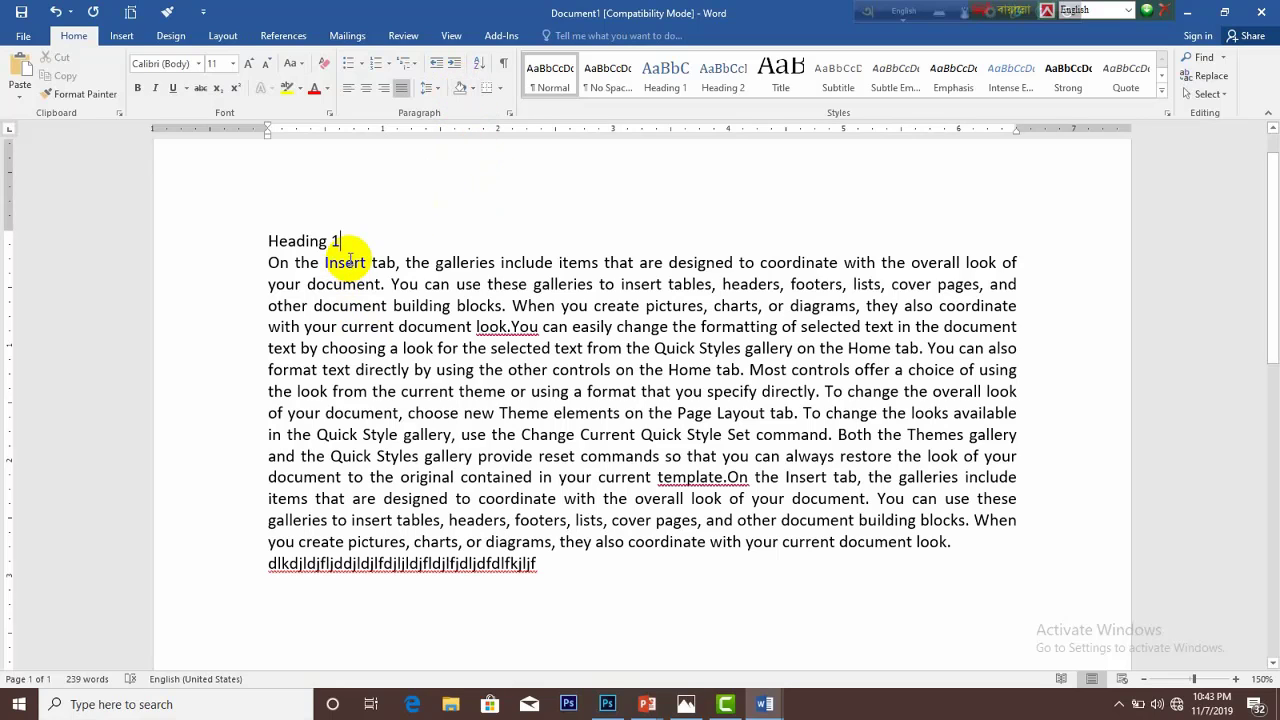
# Add a blank line under Heading 1 and insert manual line breaks after 'of', 'and', 'coordinate' and 'document'
pyautogui.press('Return')
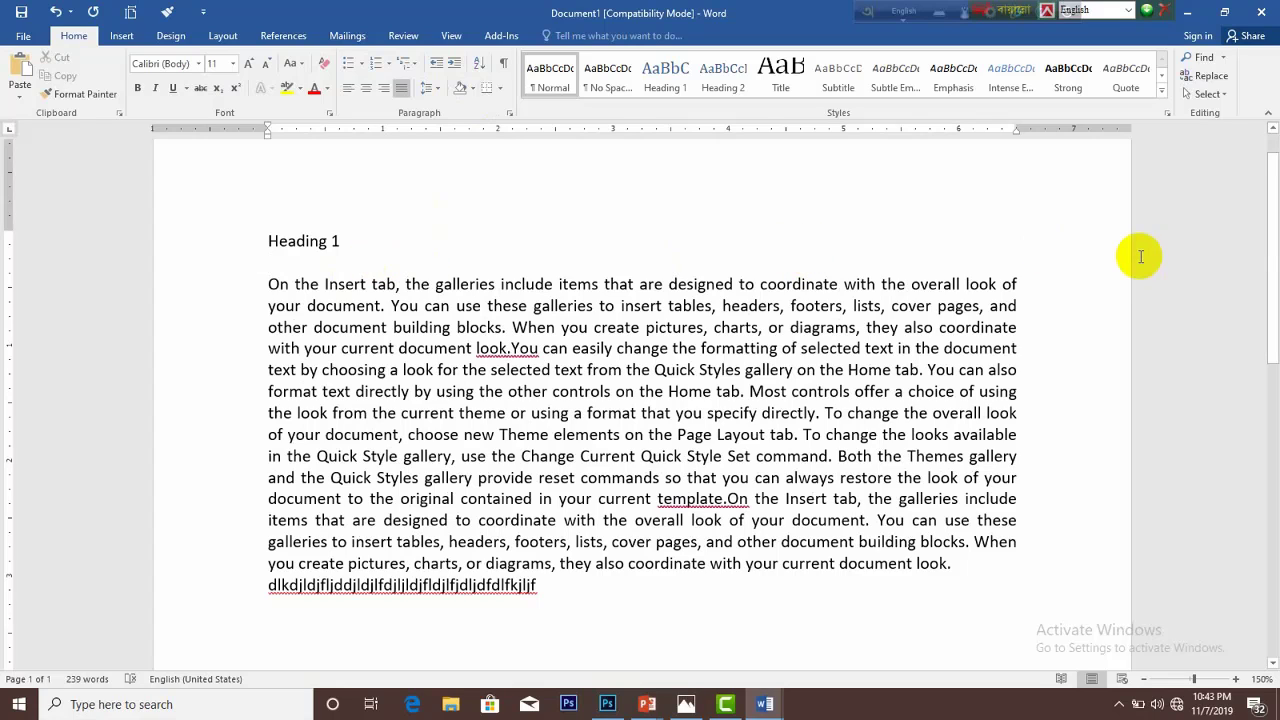
pyautogui.click(1030, 283)
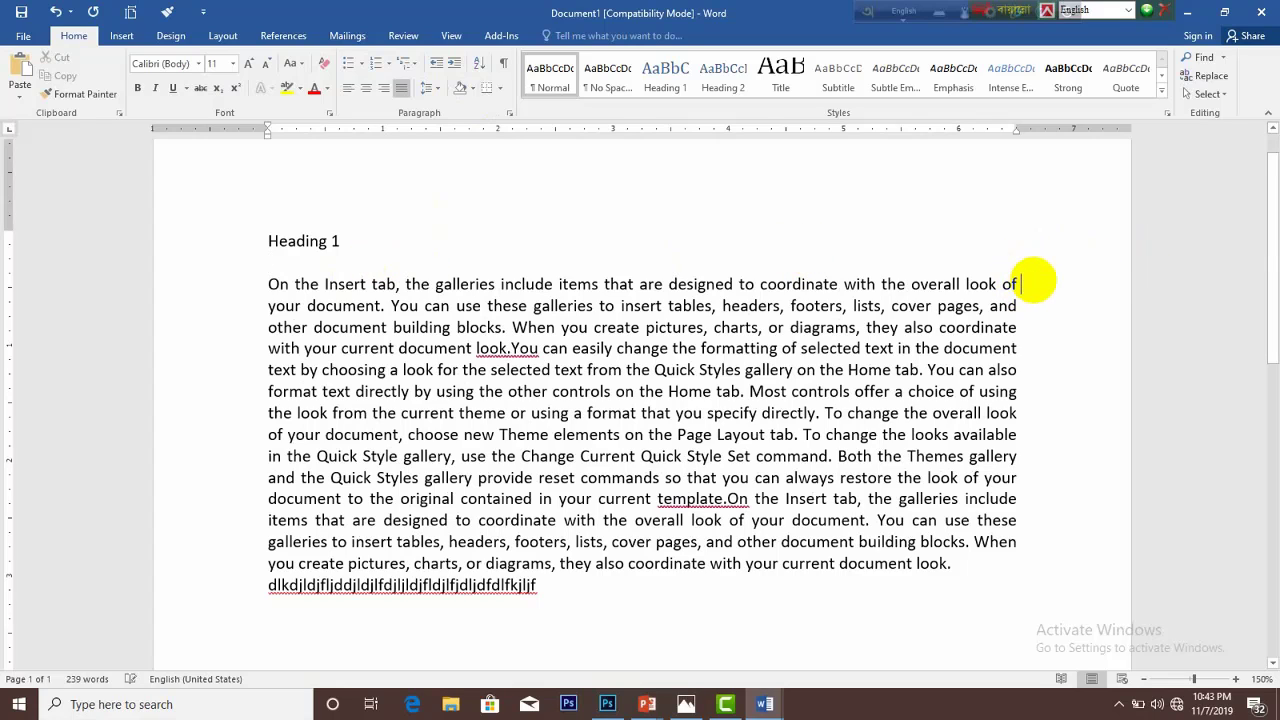
pyautogui.hotkey('shift', 'Return')
pyautogui.hotkey('shift', 'Return')
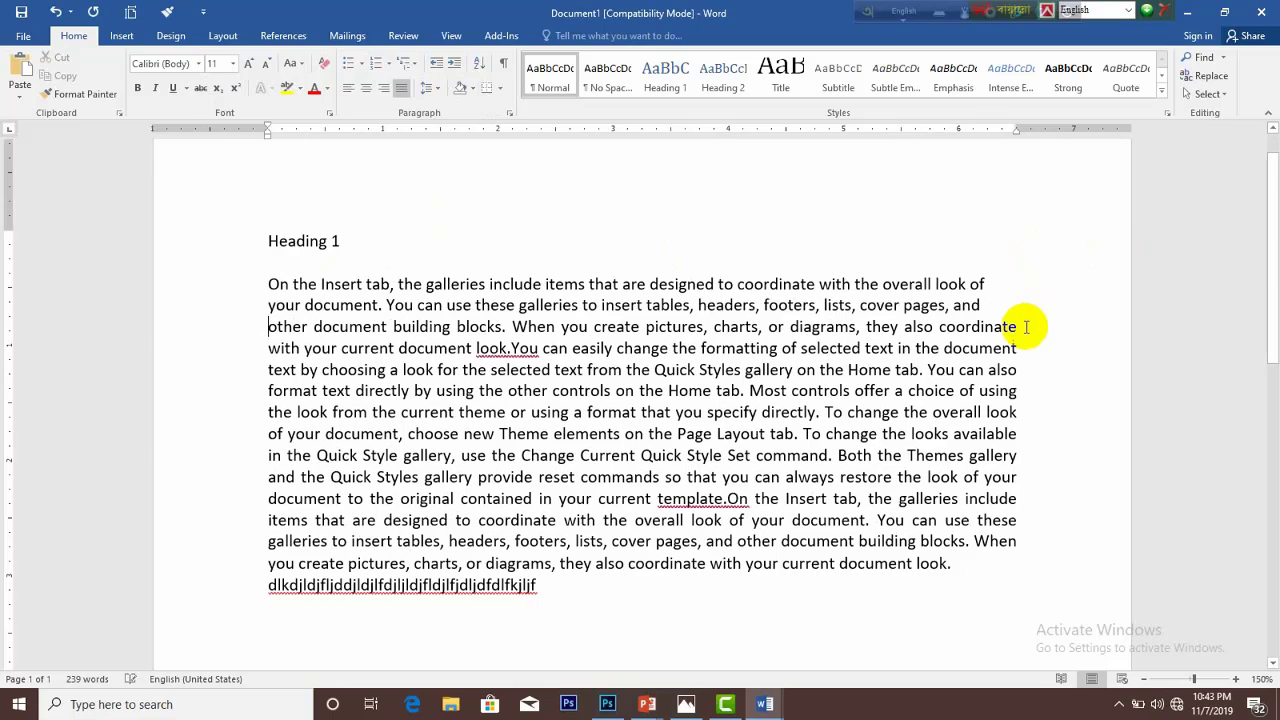
pyautogui.click(1020, 327)
pyautogui.hotkey('shift', 'Return')
pyautogui.click(1030, 340)
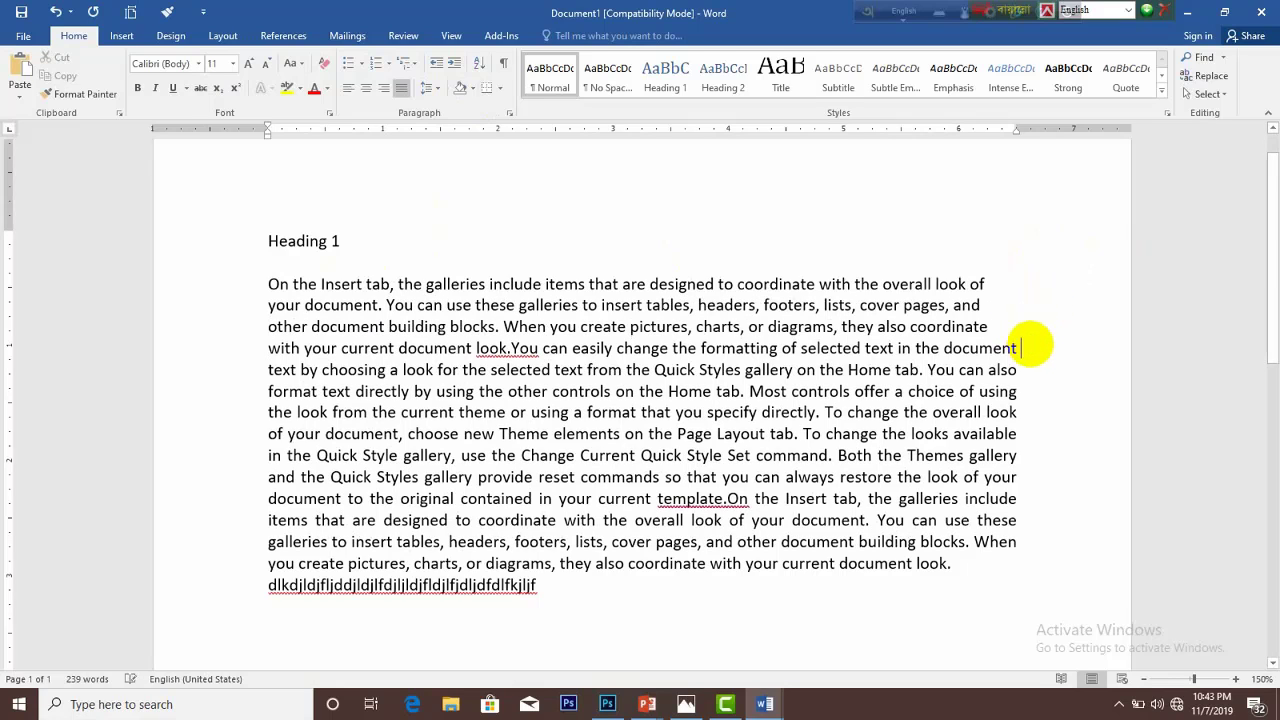
pyautogui.hotkey('shift', 'Return')
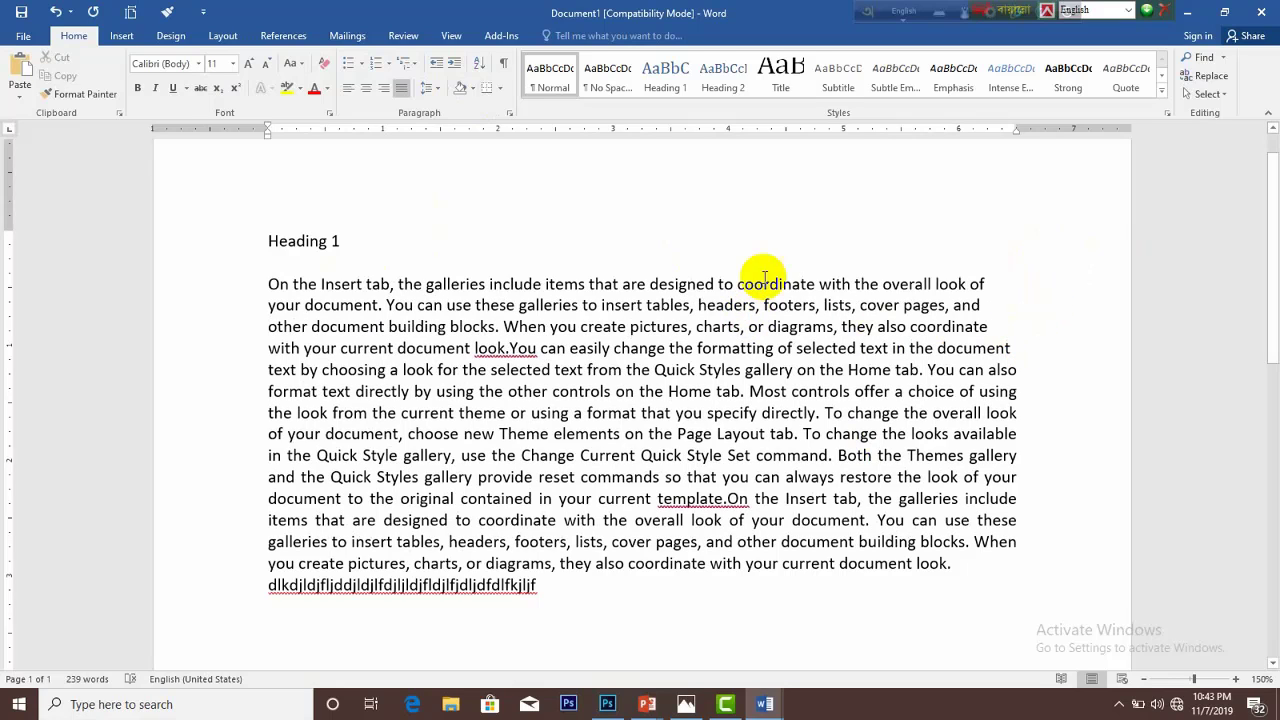
pyautogui.click(996, 284)
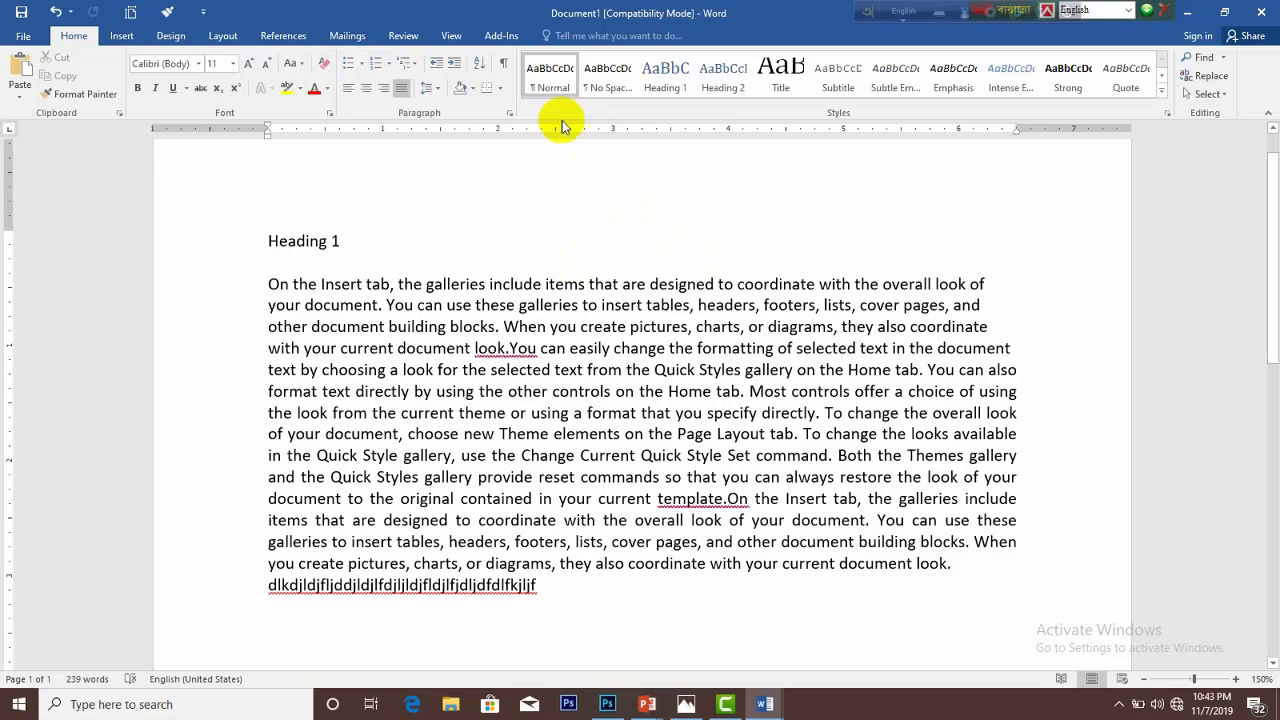
# Apply Home Shading colours light blue, pink and green to body lines one, two and three
pyautogui.click(473, 90)
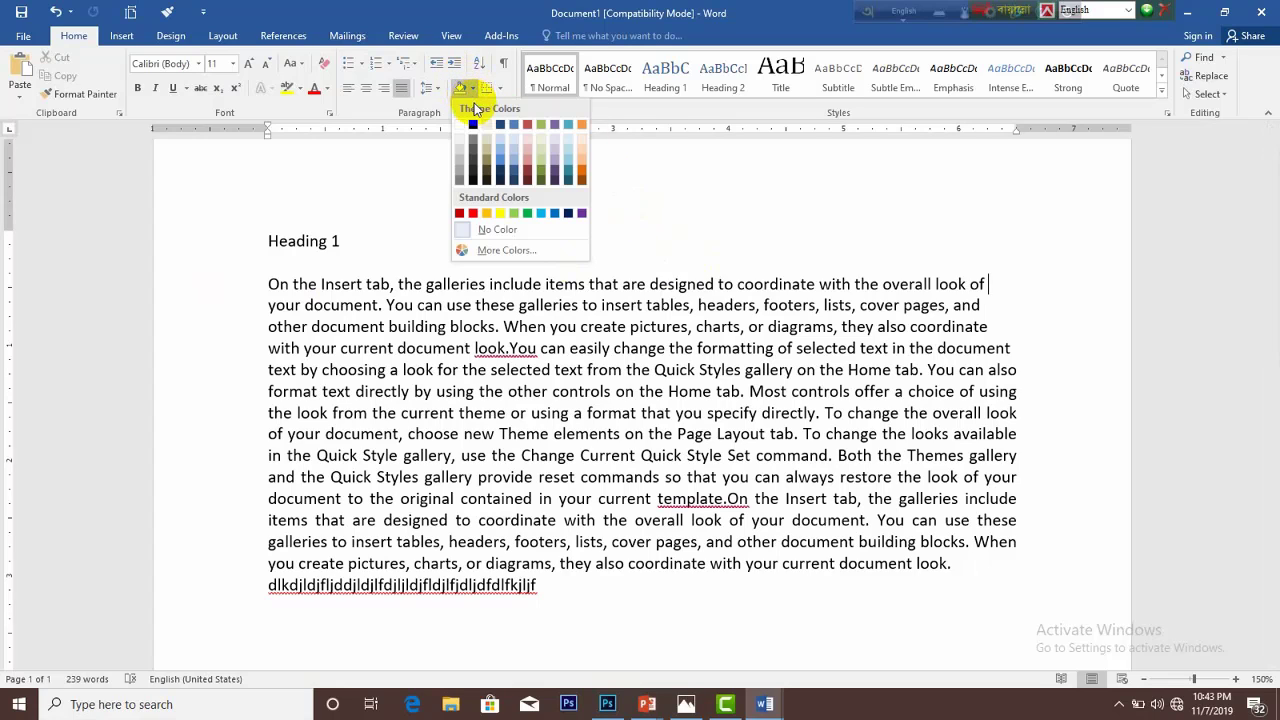
pyautogui.click(506, 143)
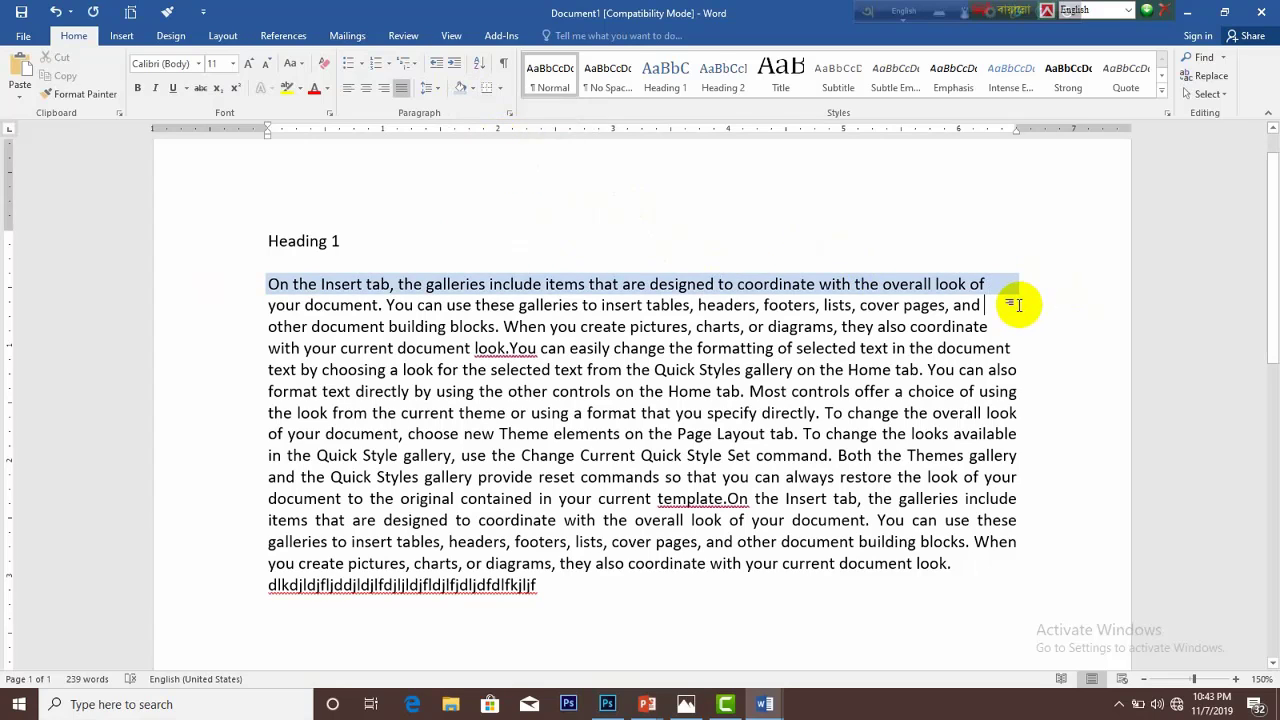
pyautogui.click(477, 93)
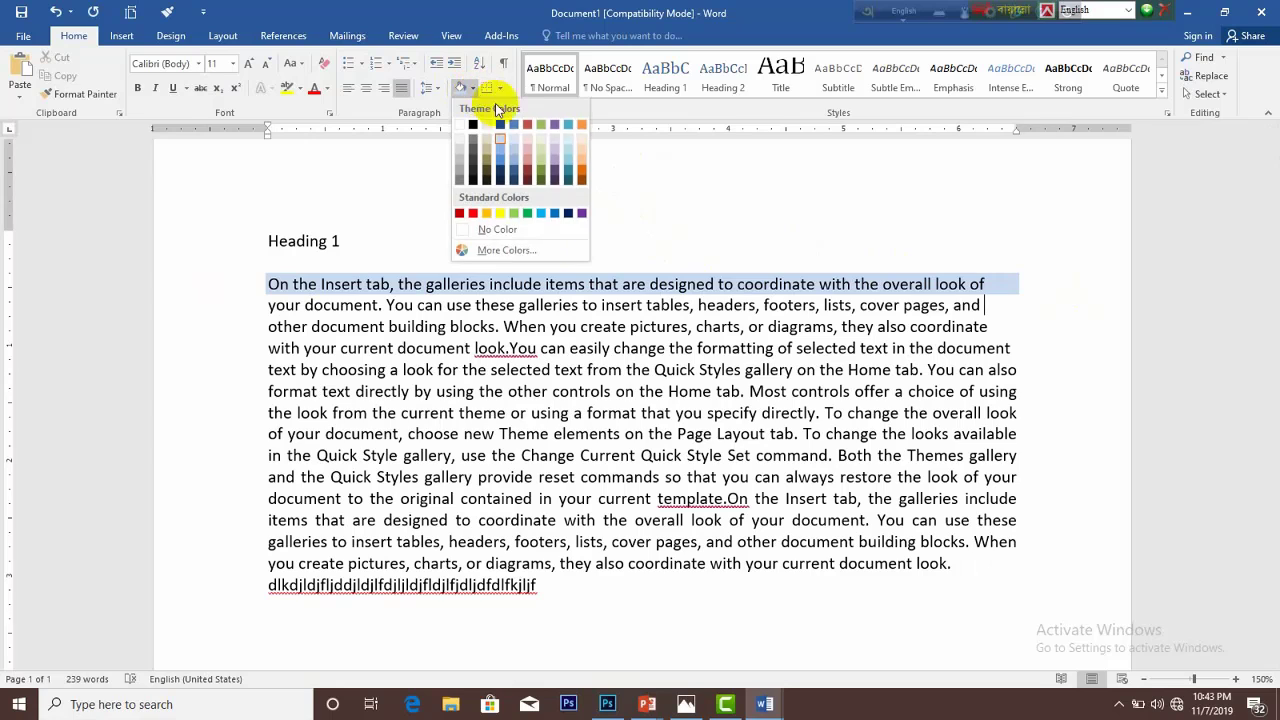
pyautogui.click(526, 149)
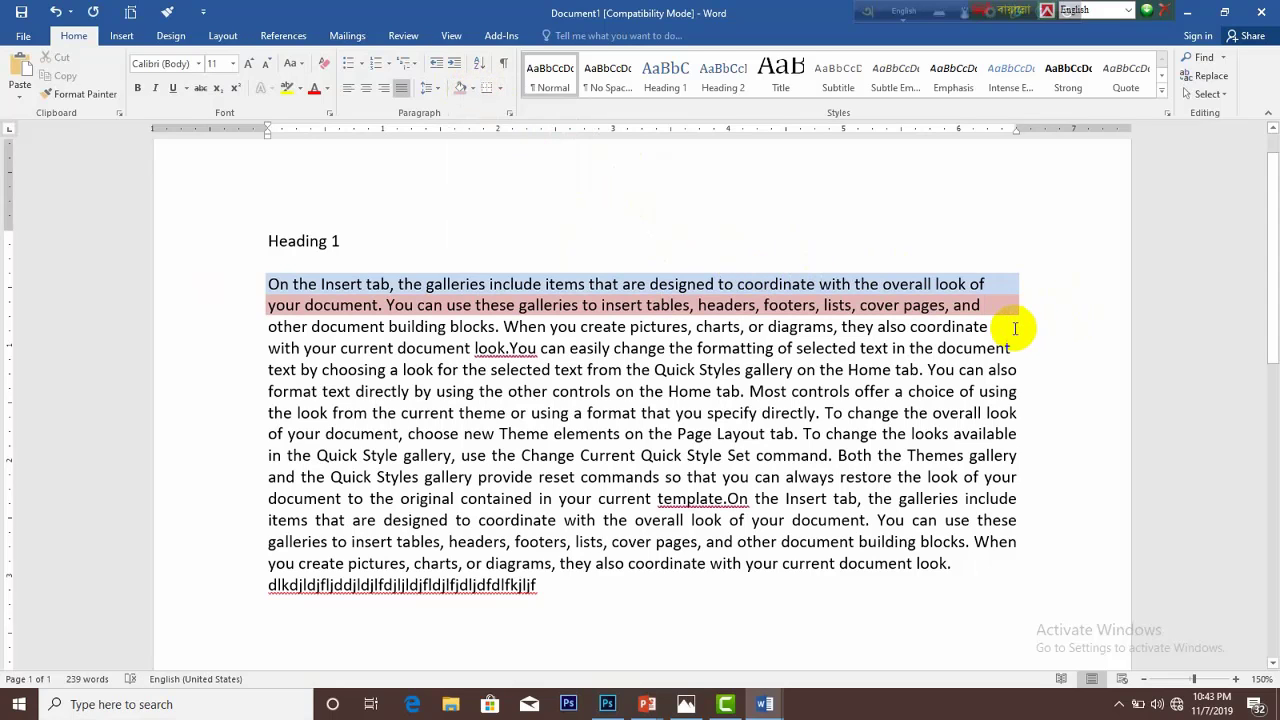
pyautogui.click(474, 92)
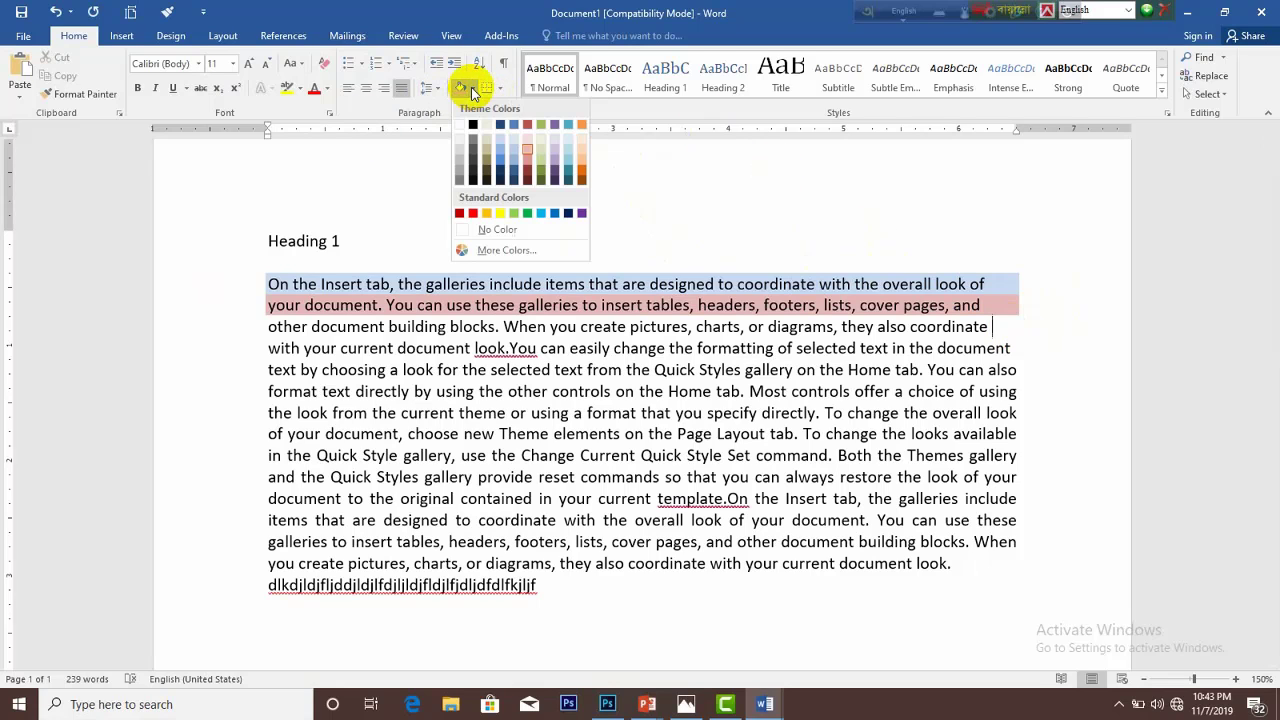
pyautogui.click(543, 166)
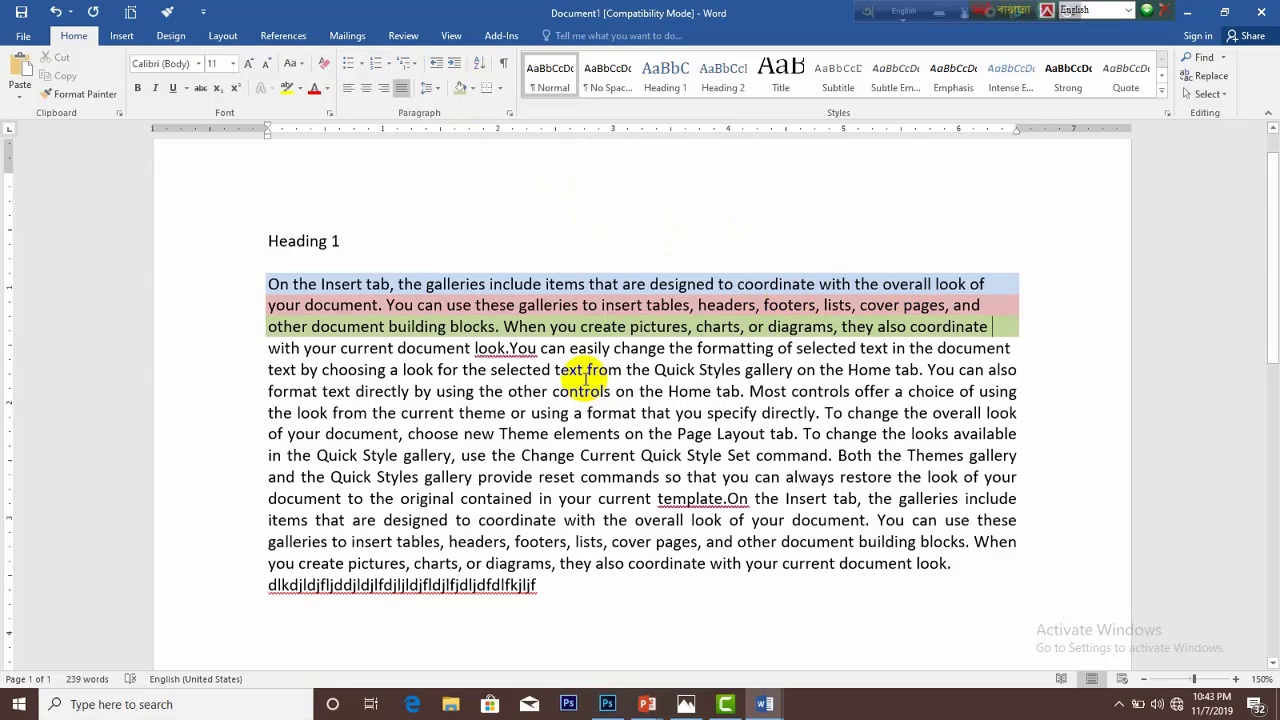
pyautogui.scroll(-2, 520, 390)
pyautogui.scroll(-2, 538, 404)
pyautogui.scroll(3, 538, 404)
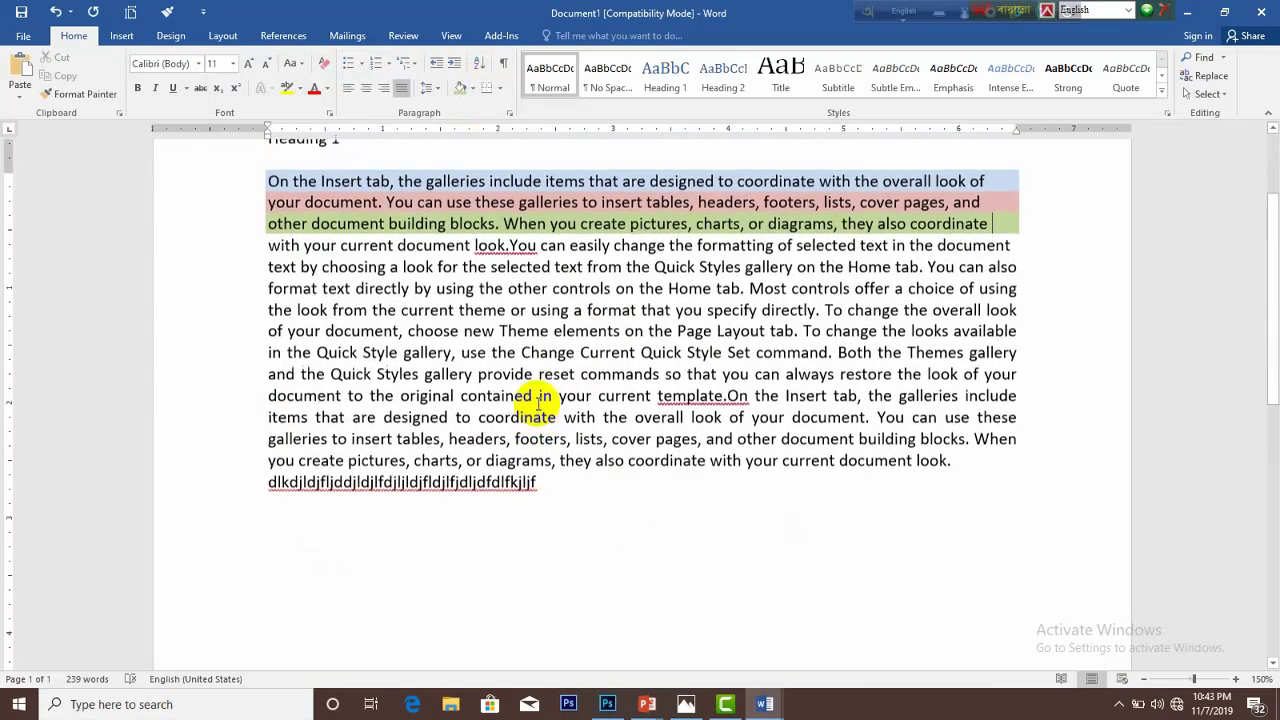
# Leave the borders unchanged and add two empty lines below the last text line
pyautogui.scroll(1, 538, 402)
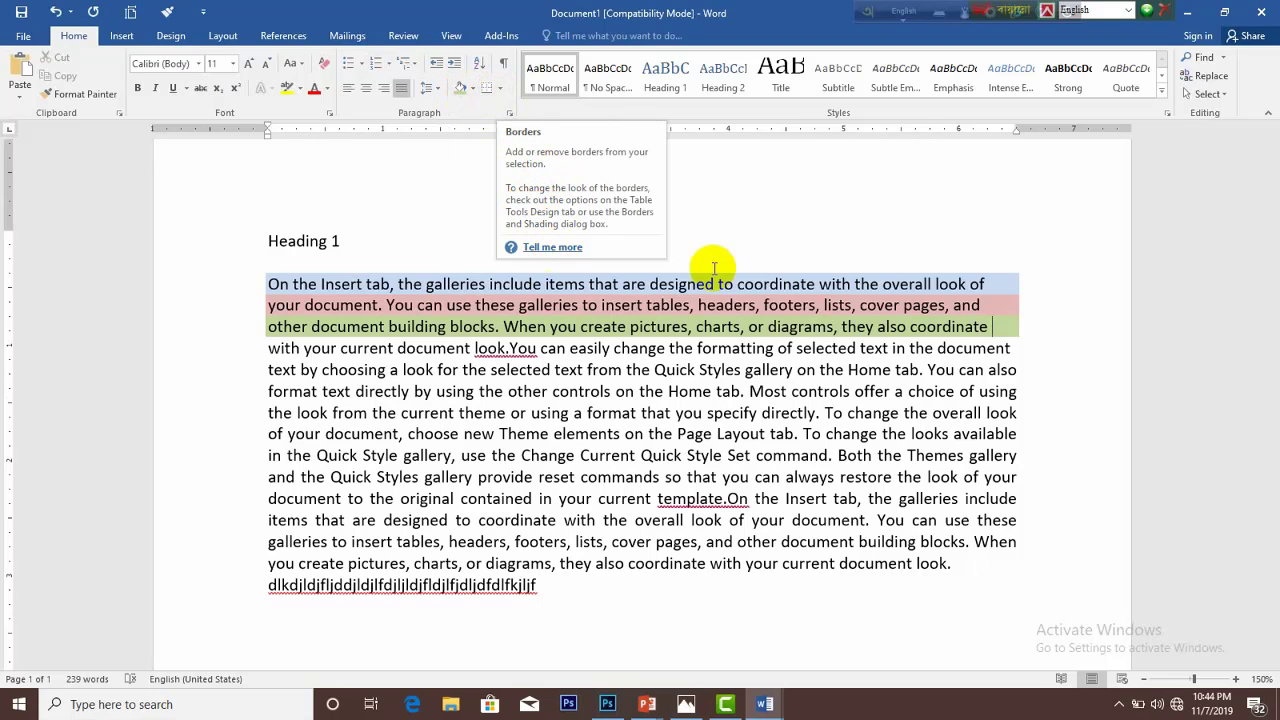
pyautogui.click(988, 284)
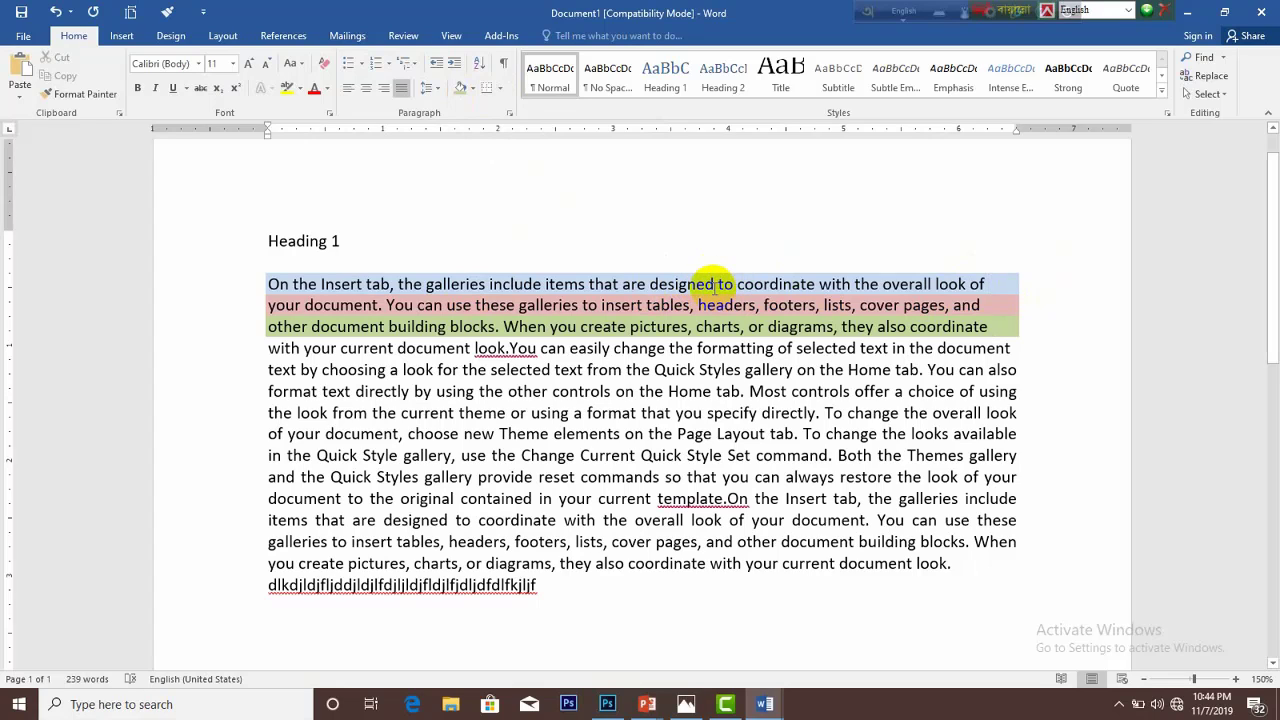
pyautogui.click(499, 88)
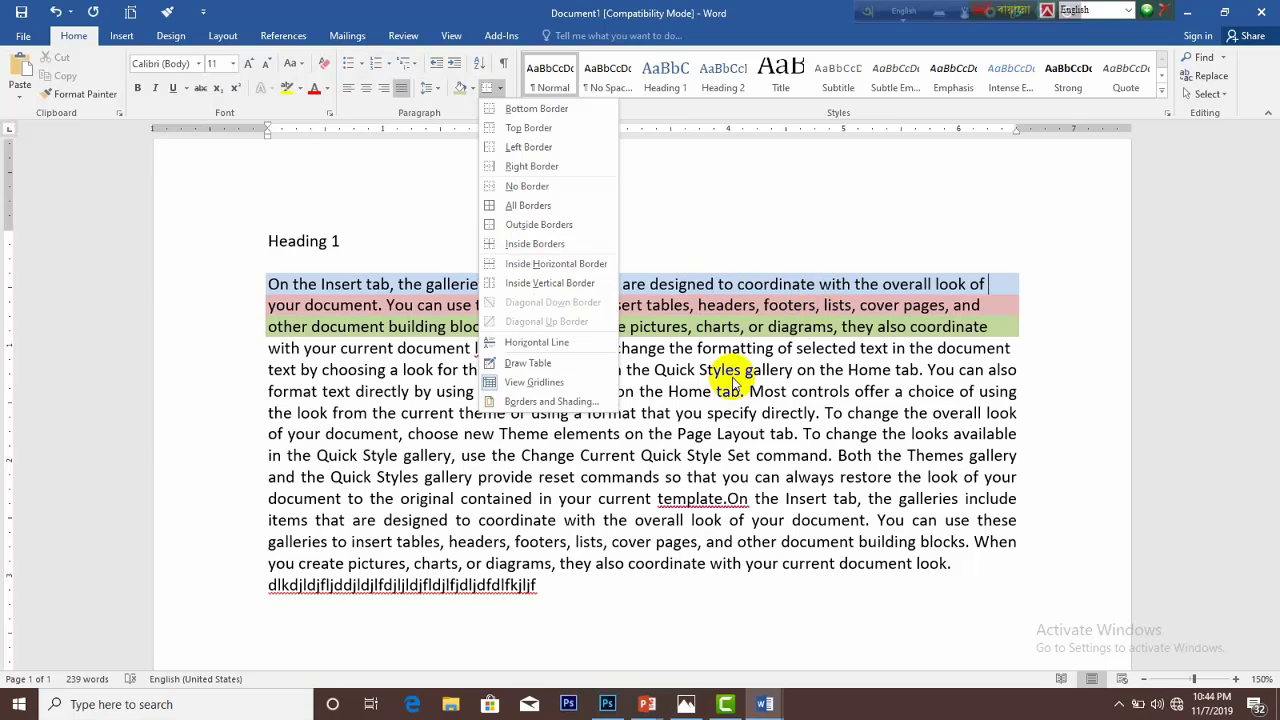
pyautogui.click(591, 586)
pyautogui.click(580, 600)
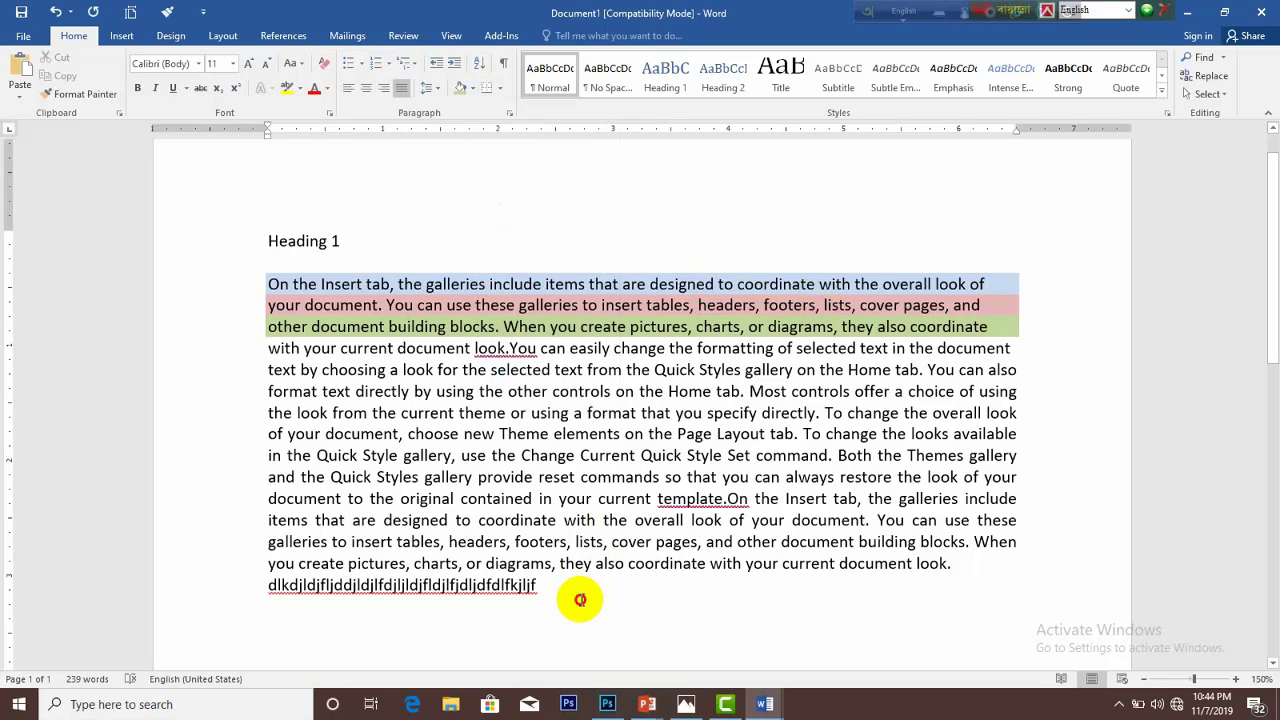
pyautogui.press('Return')
pyautogui.press('Return')
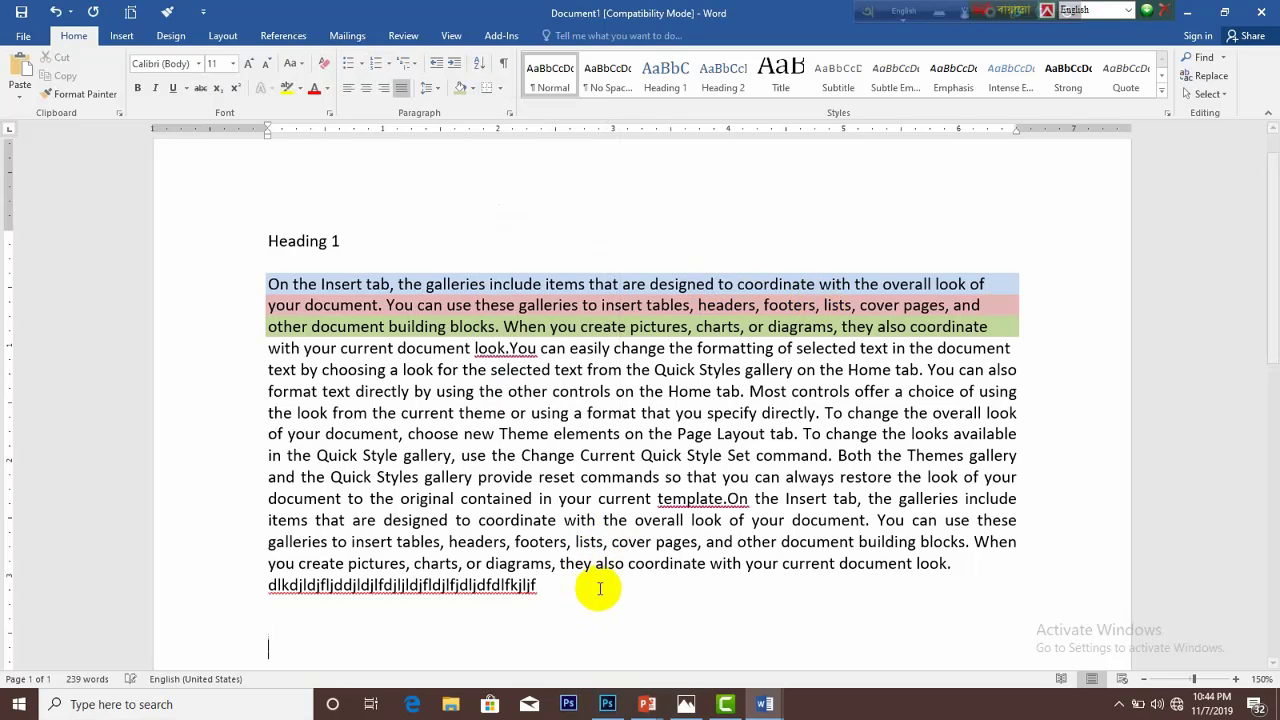
pyautogui.press('Return')
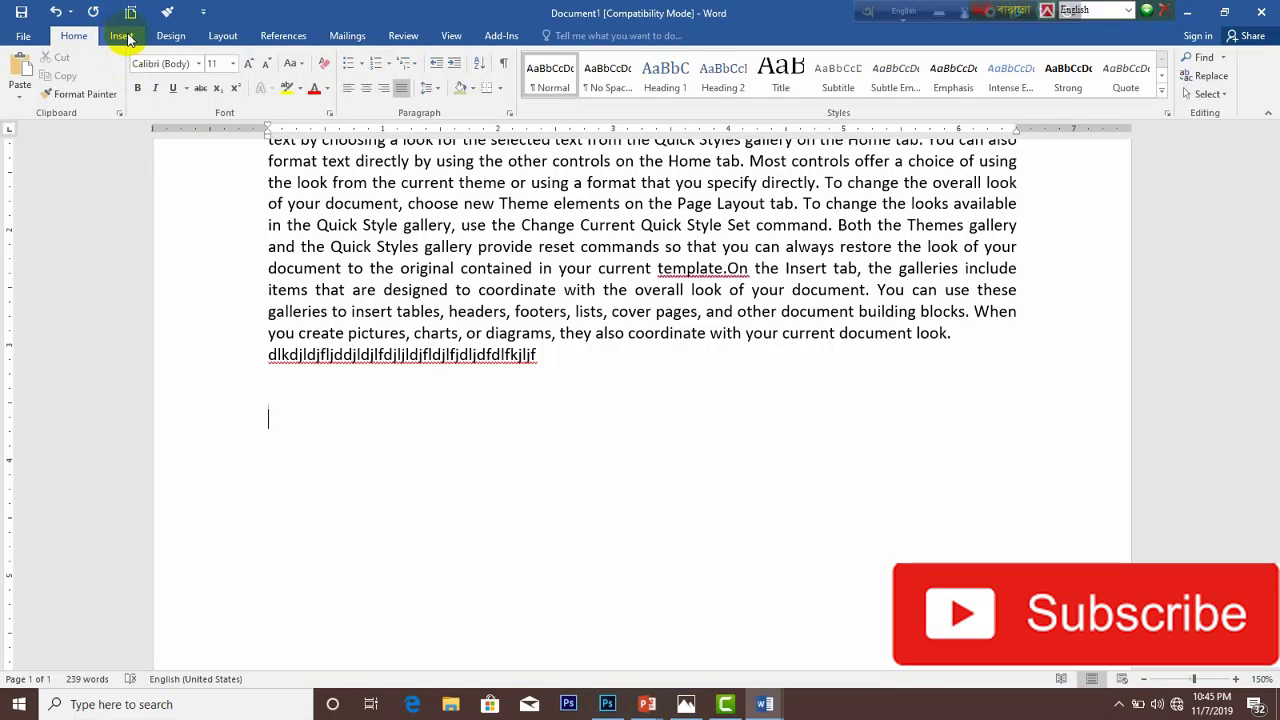
# Insert an empty 5x6 table of five columns and six rows below the text
pyautogui.click(122, 37)
pyautogui.click(126, 62)
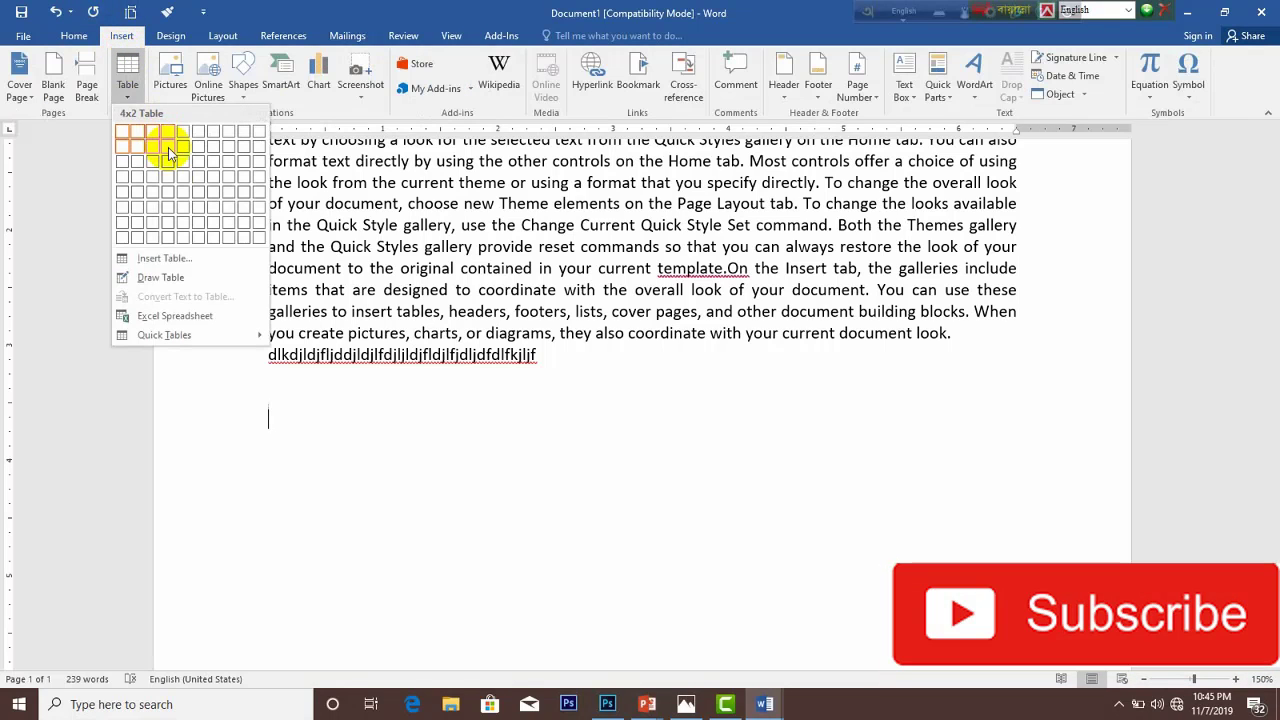
pyautogui.click(183, 209)
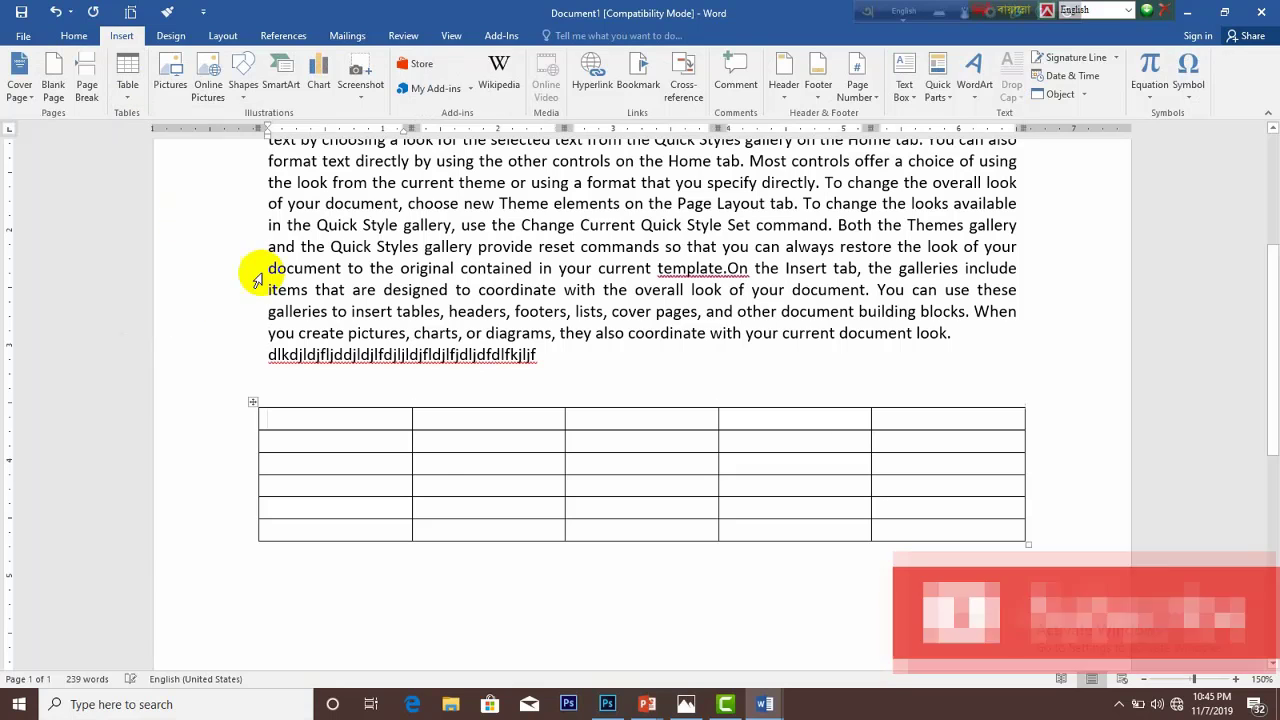
pyautogui.click(74, 36)
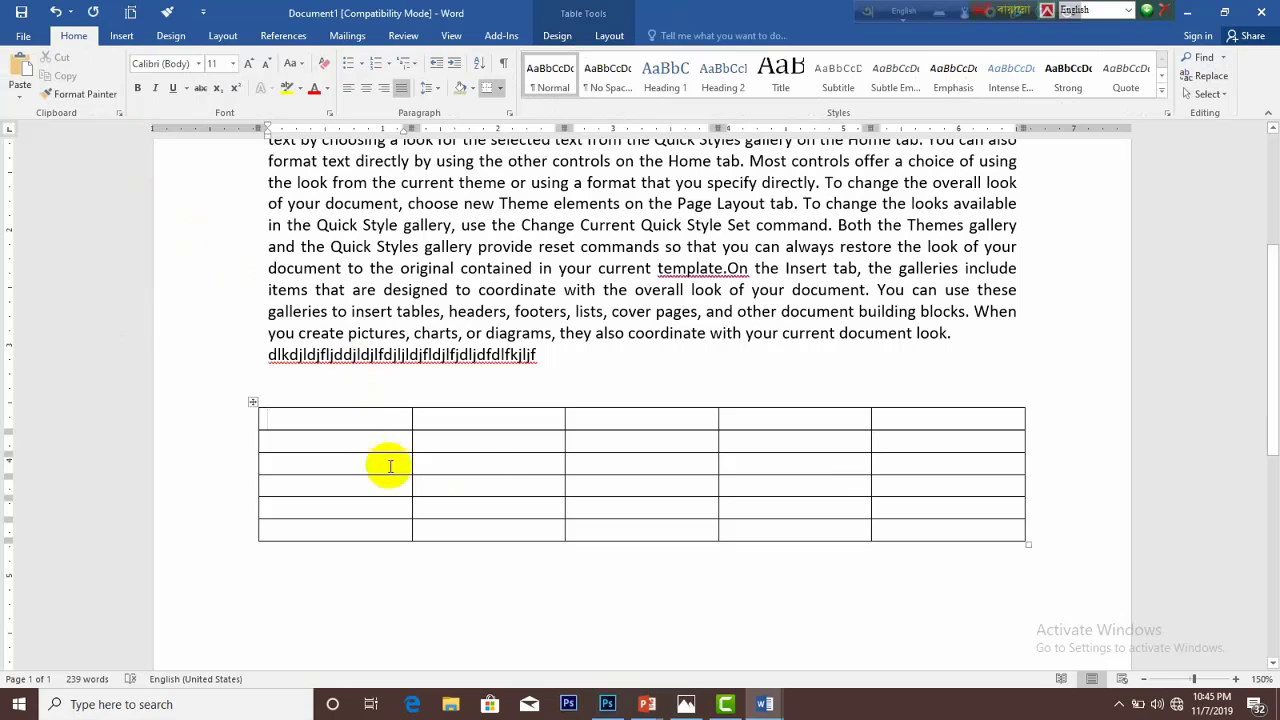
pyautogui.keyDown('ctrl'); pyautogui.scroll(1, 496, 480); pyautogui.keyUp('ctrl')
pyautogui.keyDown('ctrl'); pyautogui.scroll(2, 496, 480); pyautogui.keyUp('ctrl')
pyautogui.keyDown('ctrl'); pyautogui.scroll(2, 496, 480); pyautogui.keyUp('ctrl')
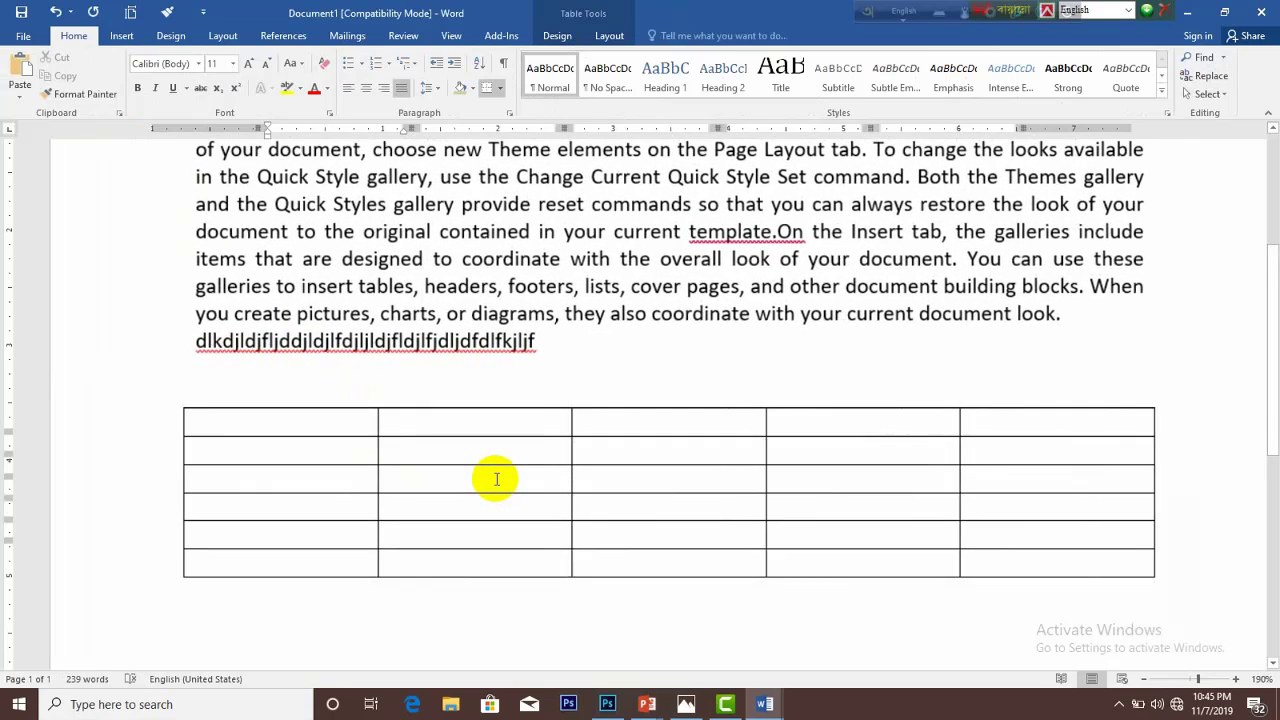
pyautogui.keyDown('ctrl'); pyautogui.scroll(1, 496, 480); pyautogui.keyUp('ctrl')
pyautogui.keyDown('ctrl'); pyautogui.scroll(1, 496, 480); pyautogui.keyUp('ctrl')
pyautogui.scroll(-1, 496, 480)
pyautogui.scroll(-2, 496, 480)
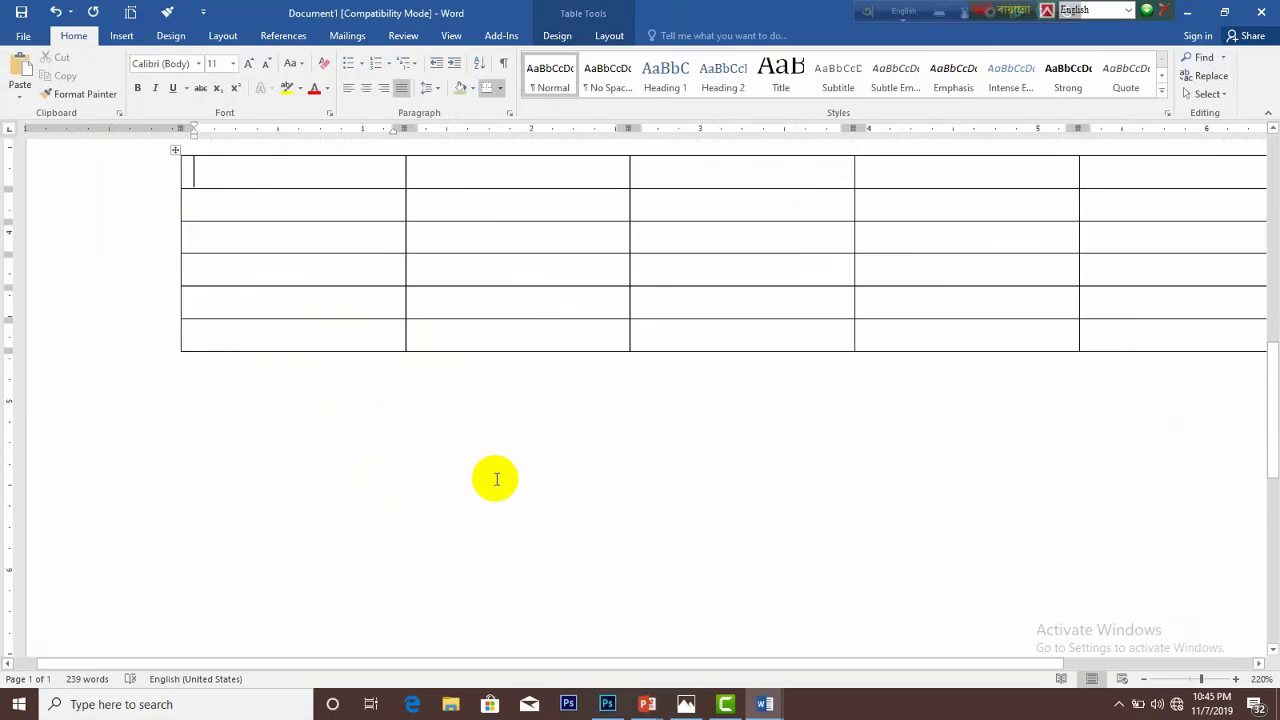
pyautogui.keyDown('ctrl'); pyautogui.scroll(-1, 496, 480); pyautogui.keyUp('ctrl')
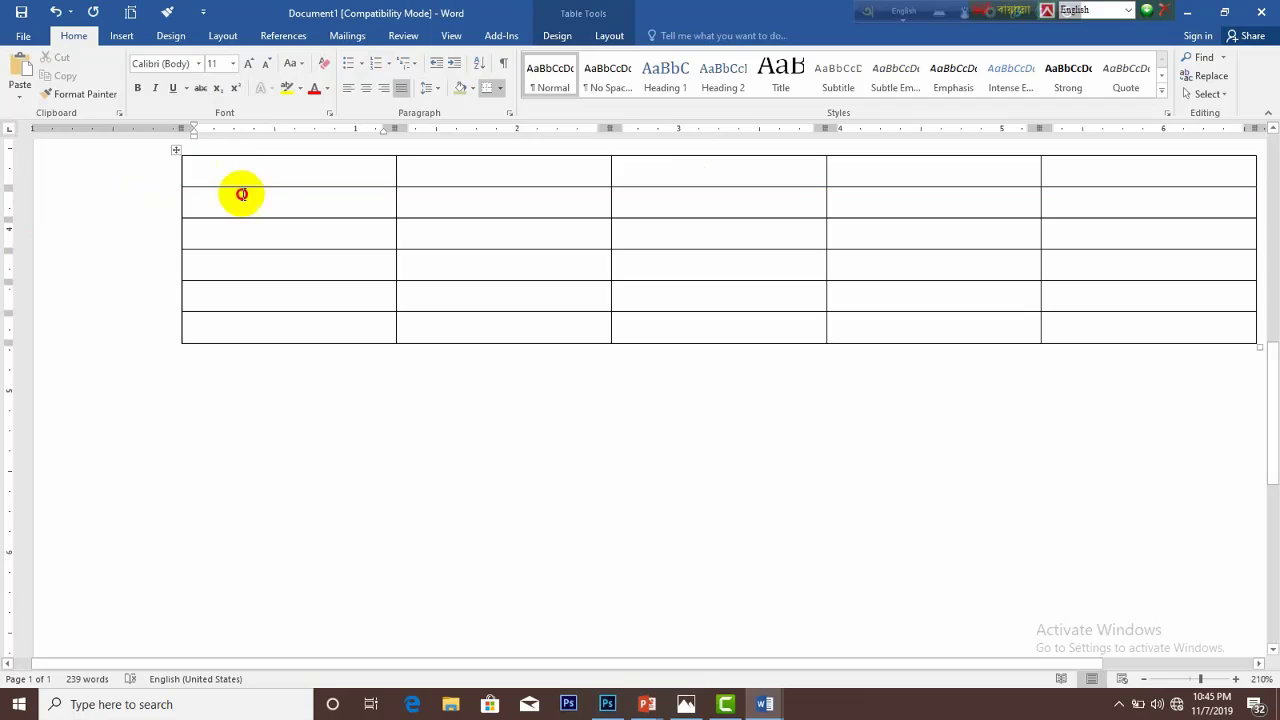
# Apply No Border to the top-left block of table cells, then open the File Info page
pyautogui.moveTo(243, 186)
pyautogui.mouseDown()
pyautogui.moveTo(281, 231)
pyautogui.moveTo(480, 257)
pyautogui.mouseUp()
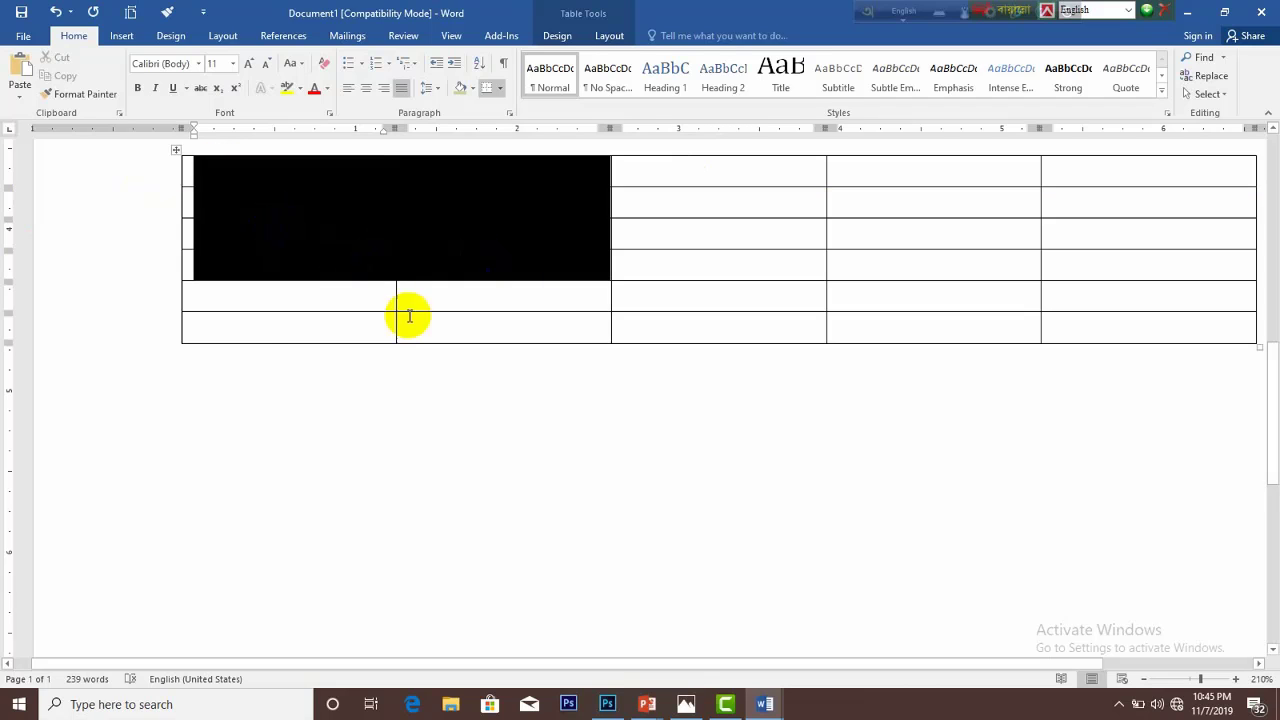
pyautogui.click(503, 88)
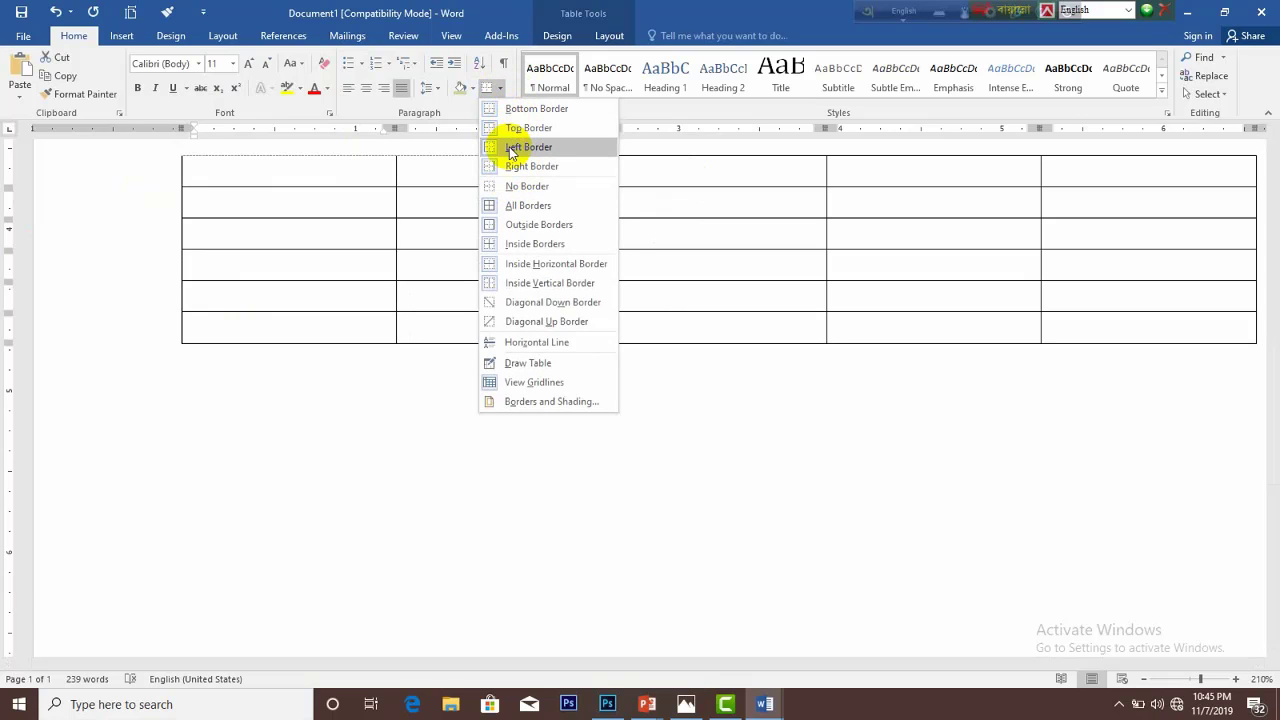
pyautogui.click(524, 186)
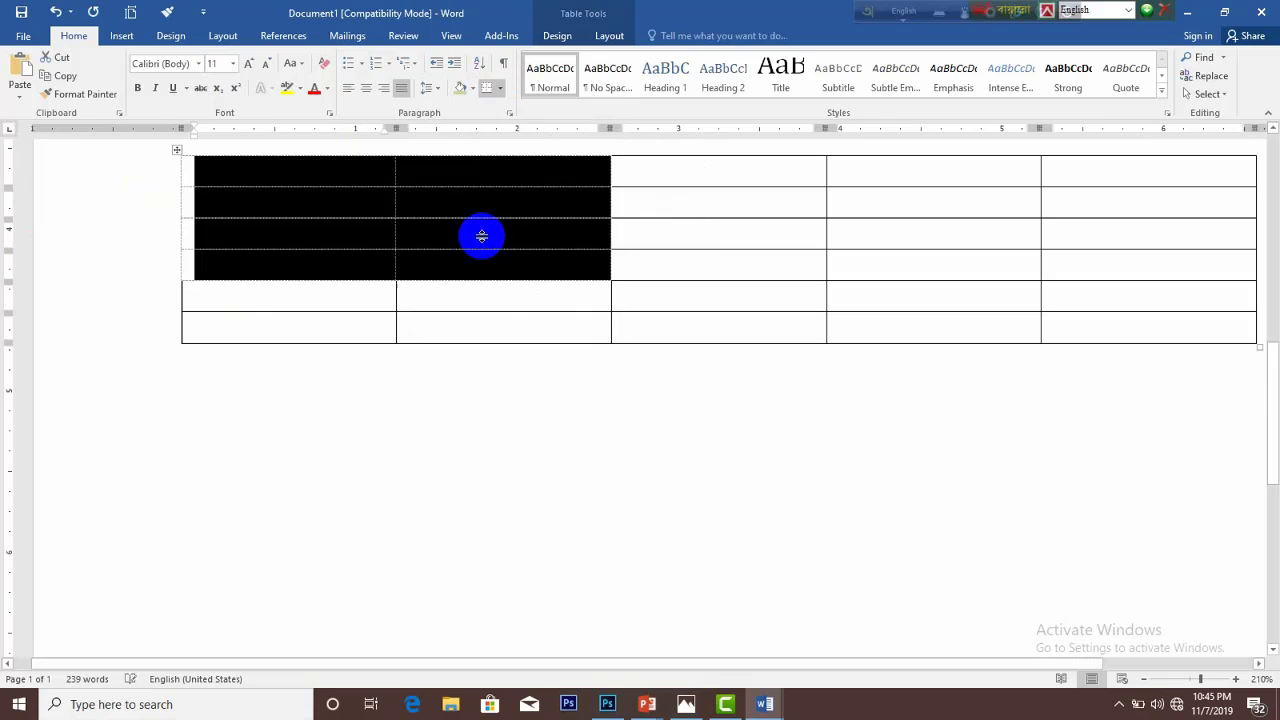
pyautogui.click(502, 400)
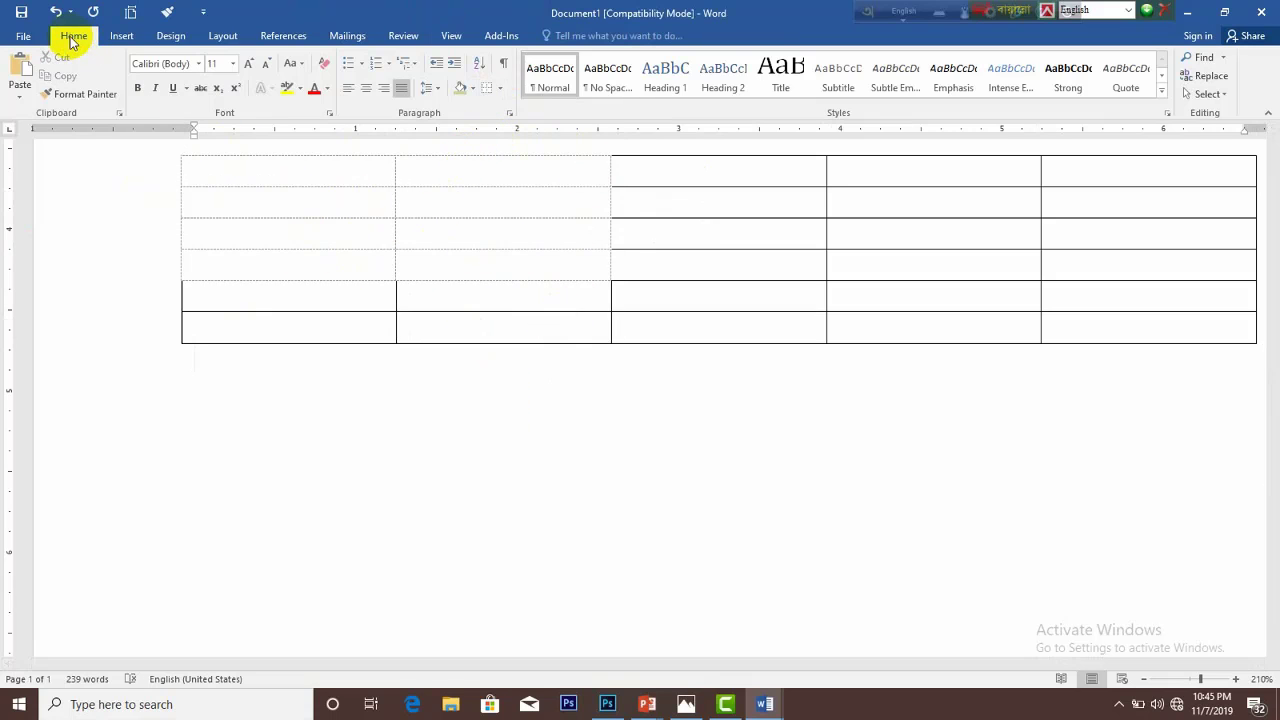
pyautogui.click(23, 36)
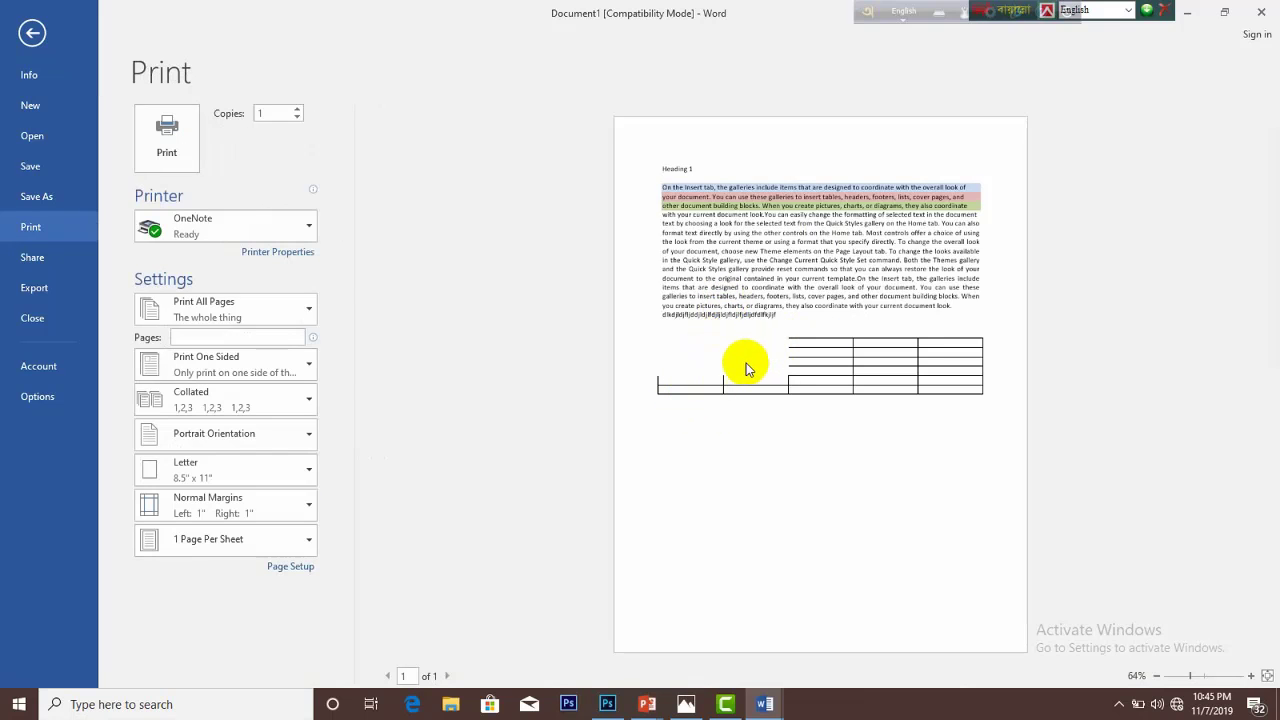
# Zoom into the print preview, then go back to the document editing view
pyautogui.keyDown('ctrl'); pyautogui.scroll(3, 731, 365); pyautogui.keyUp('ctrl')
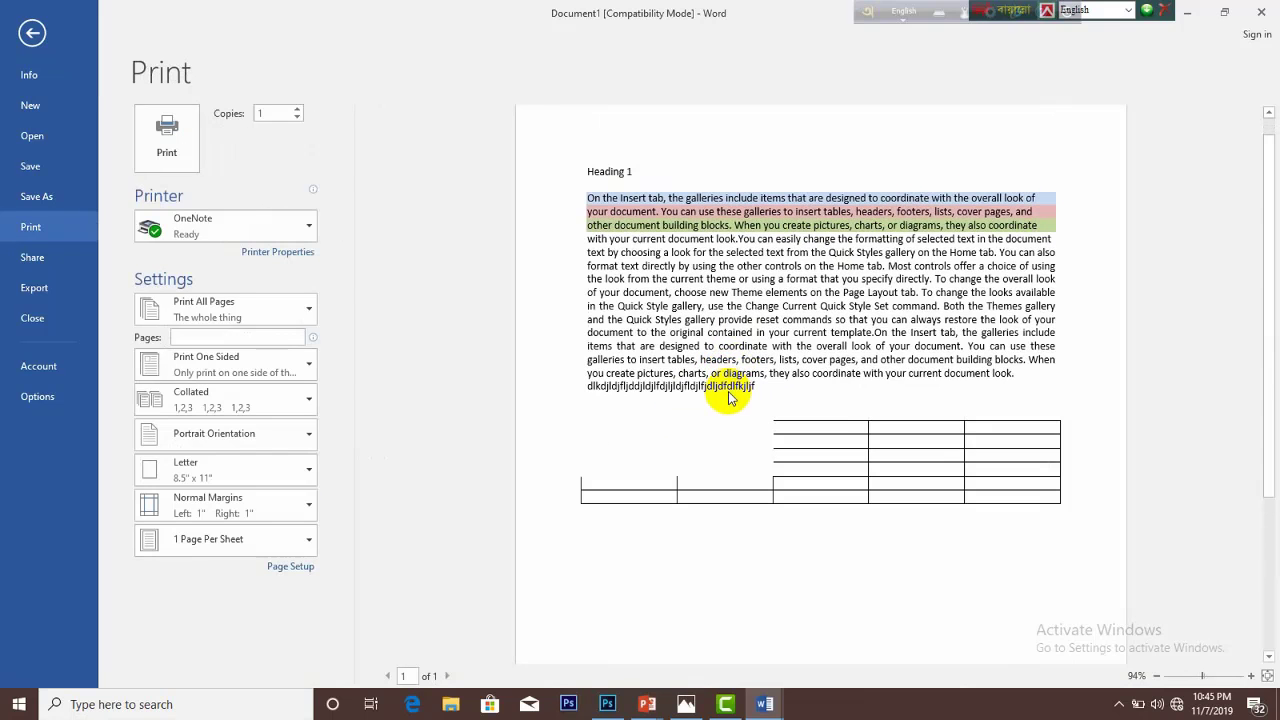
pyautogui.keyDown('ctrl'); pyautogui.scroll(2, 731, 398); pyautogui.keyUp('ctrl')
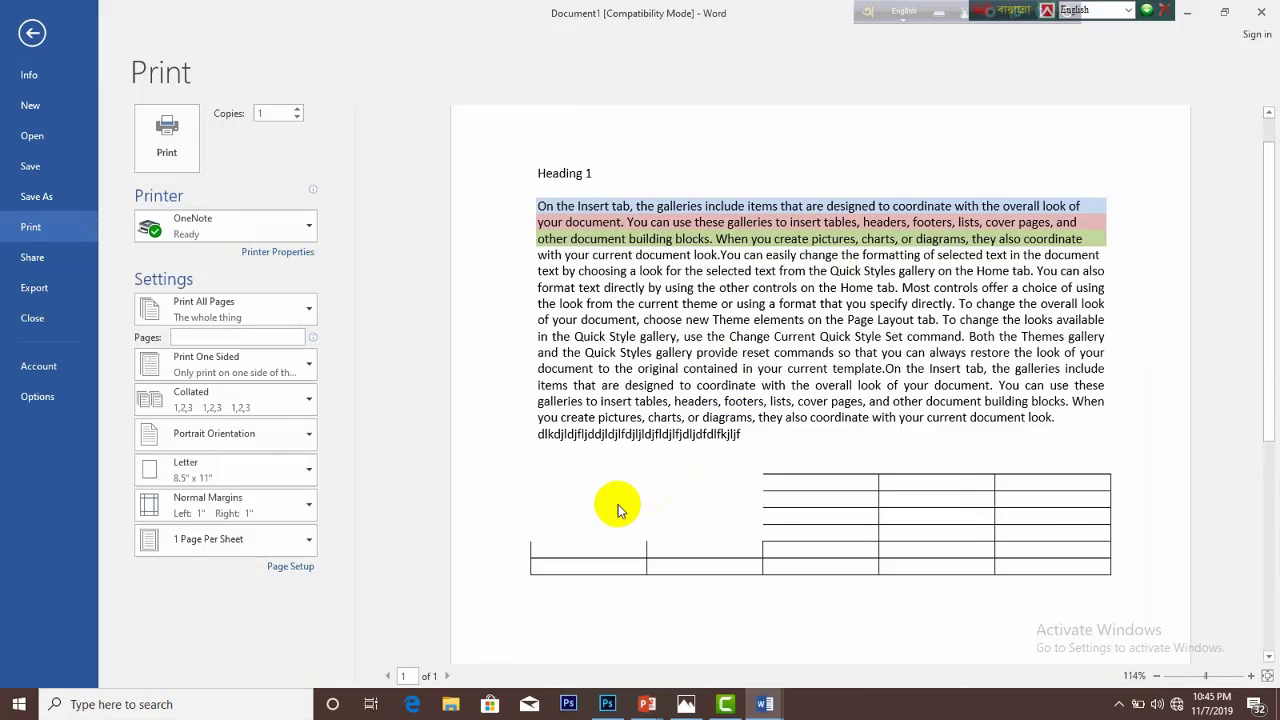
pyautogui.click(44, 42)
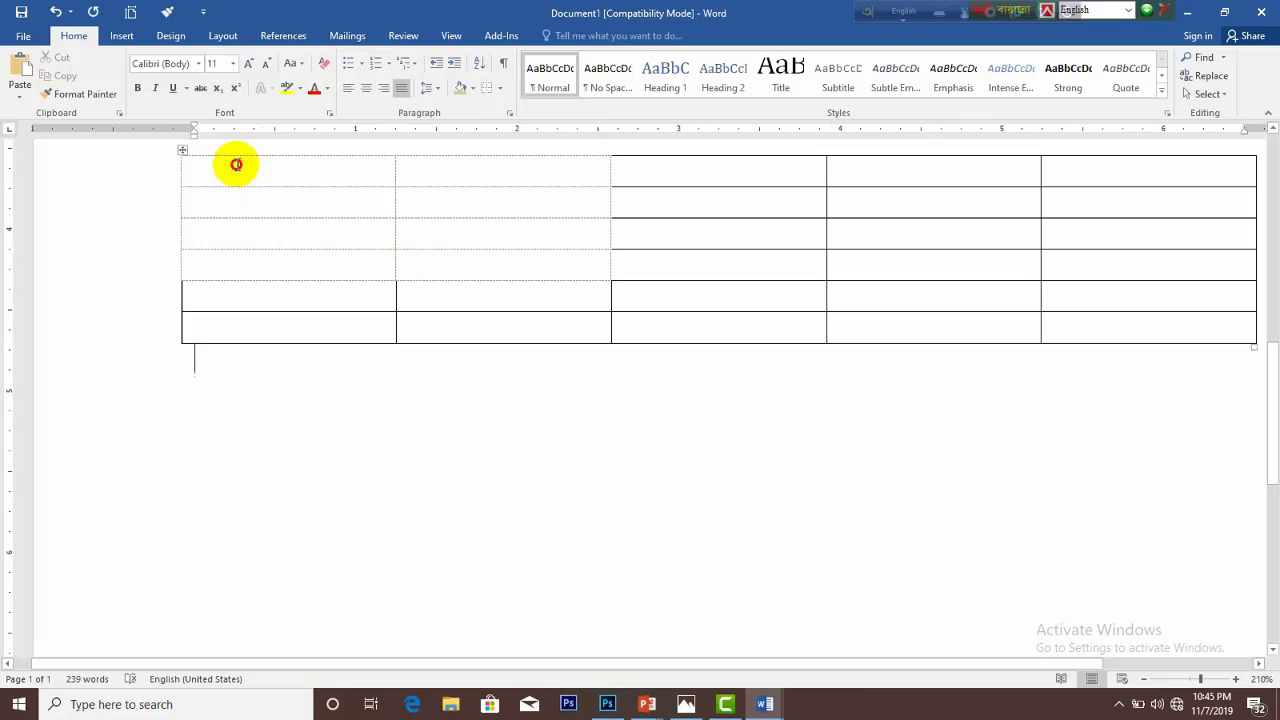
# Reapply All Borders to the left two columns of the top four rows
pyautogui.moveTo(236, 164); pyautogui.dragTo(486, 274)
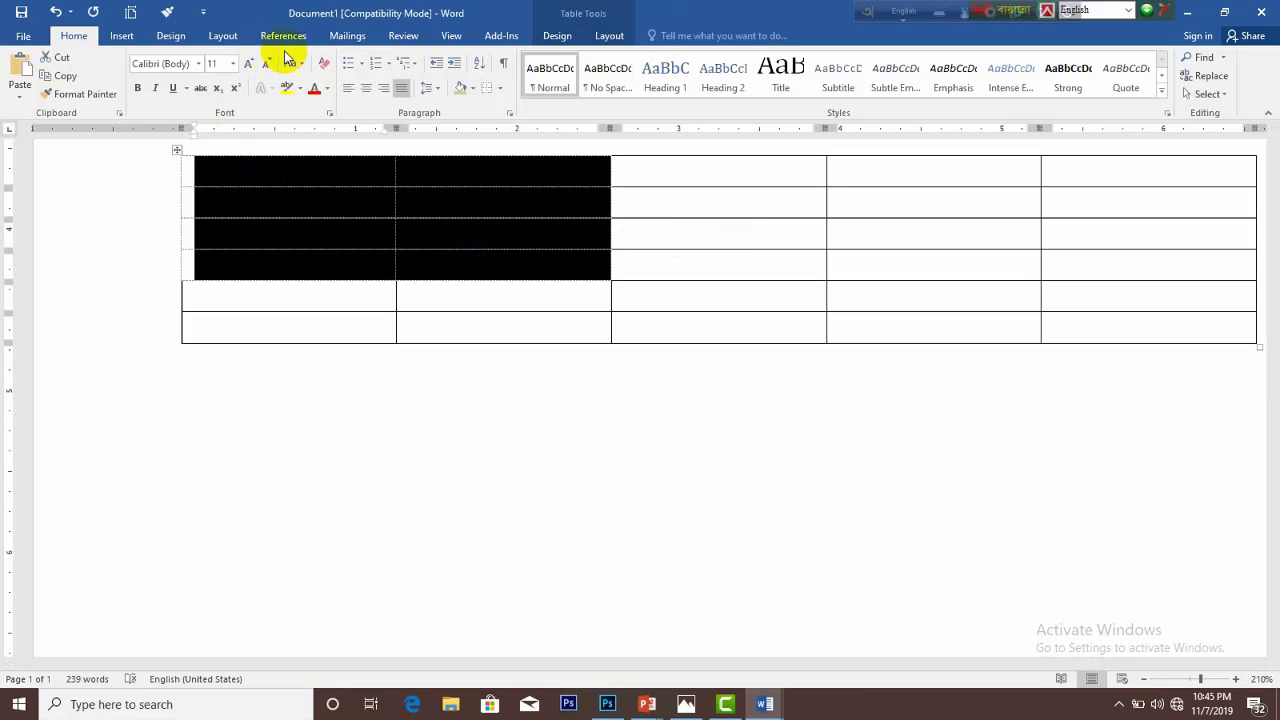
pyautogui.click(500, 93)
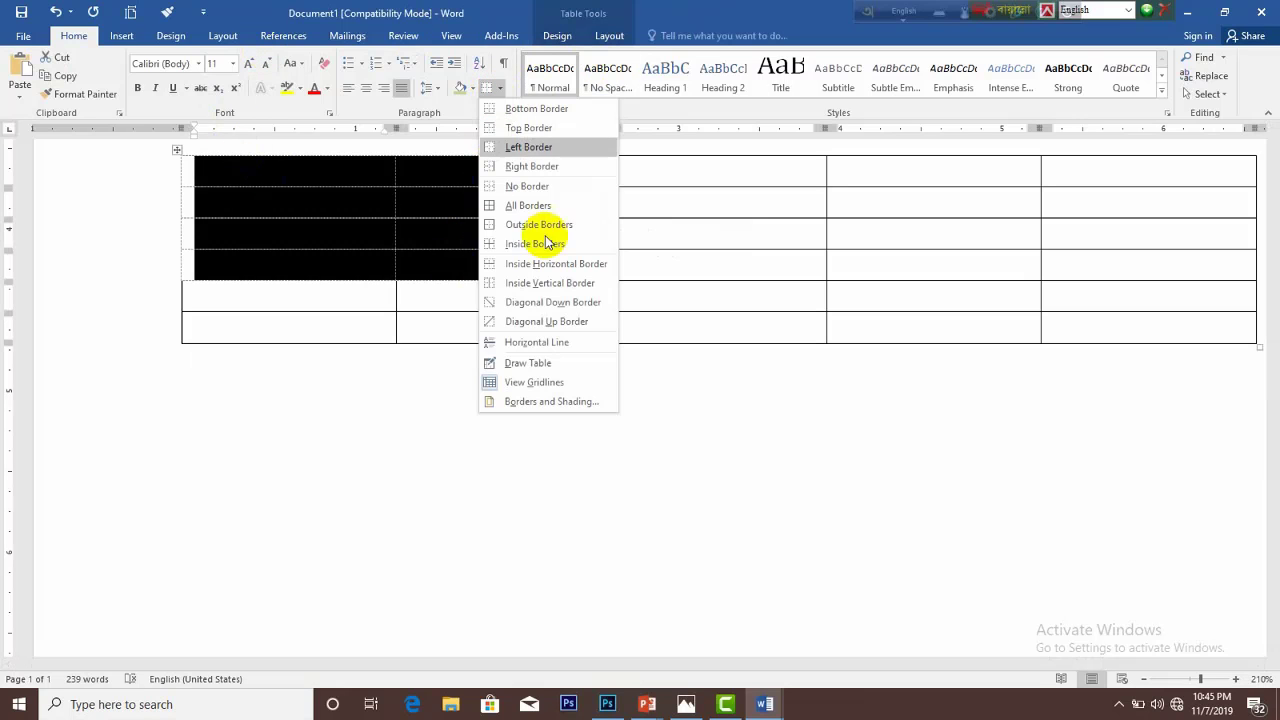
pyautogui.click(548, 210)
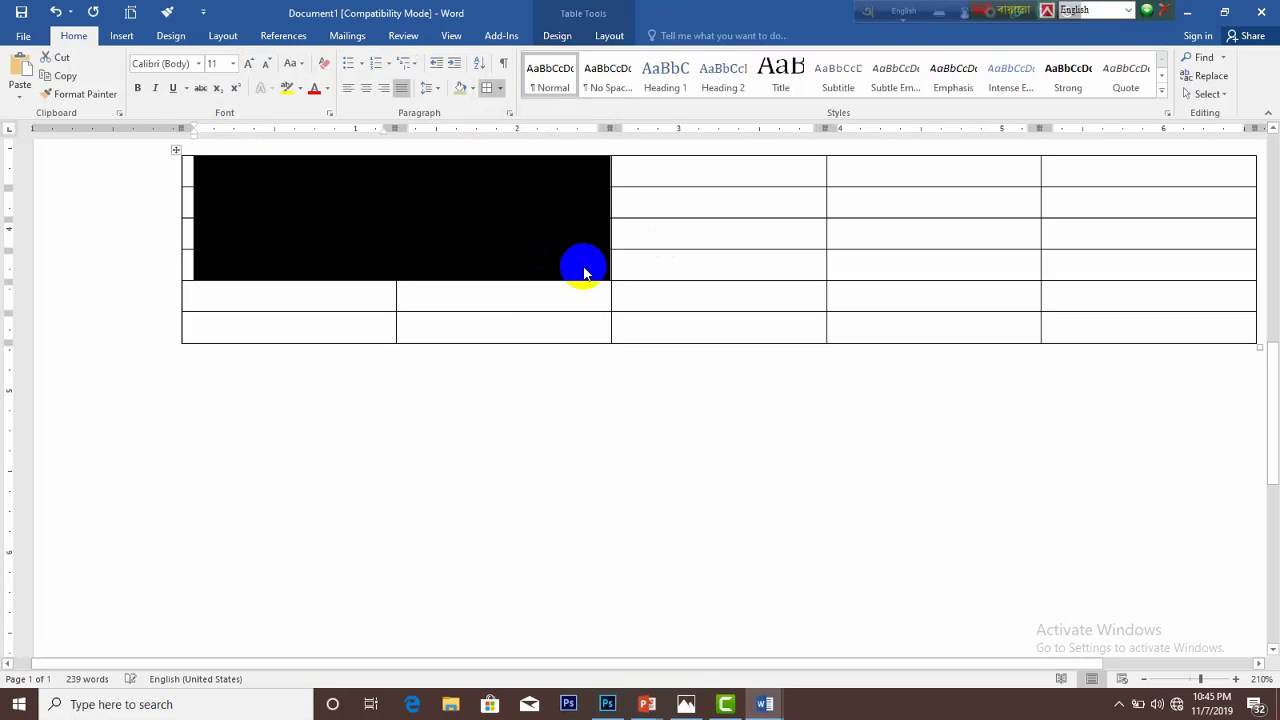
pyautogui.click(578, 305)
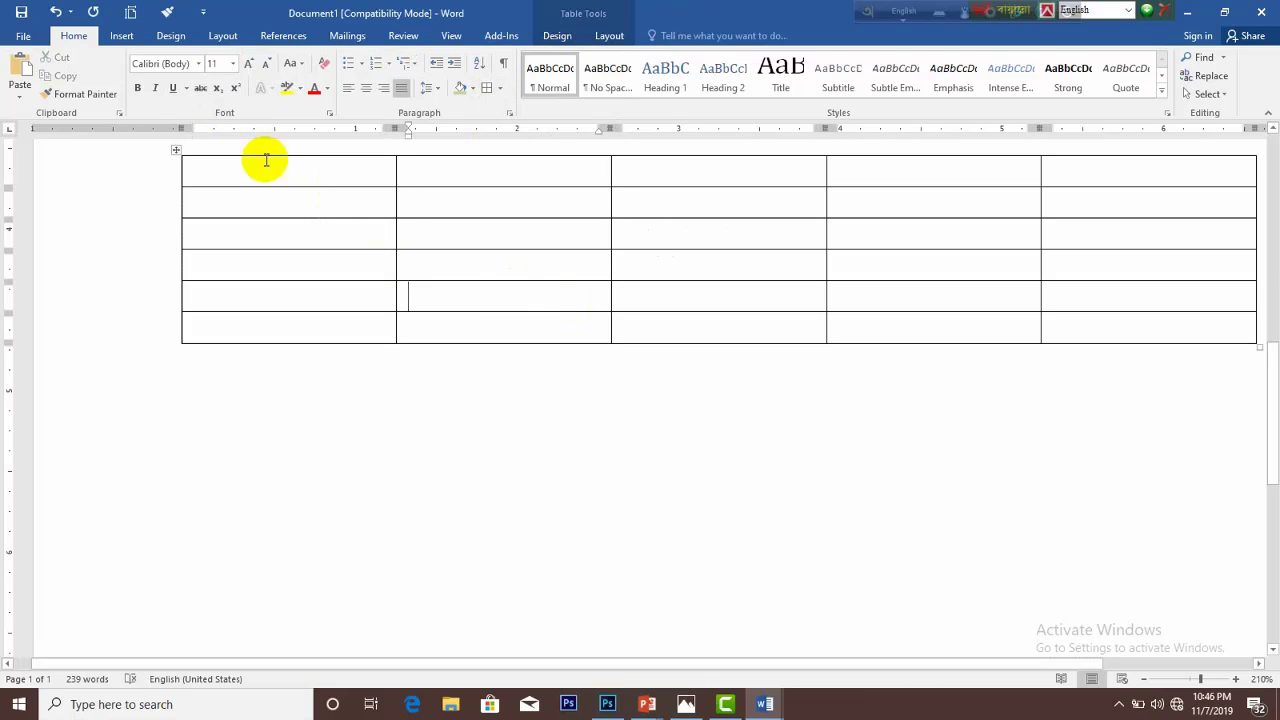
pyautogui.click(294, 177)
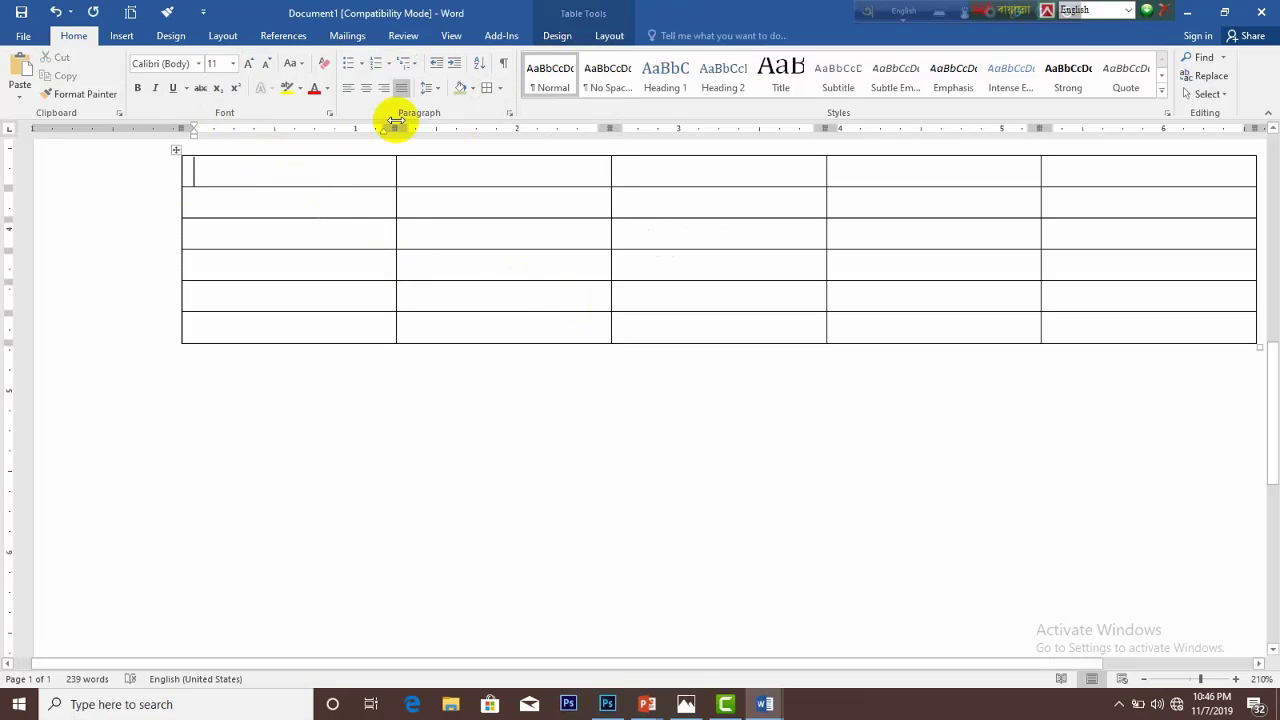
pyautogui.click(501, 91)
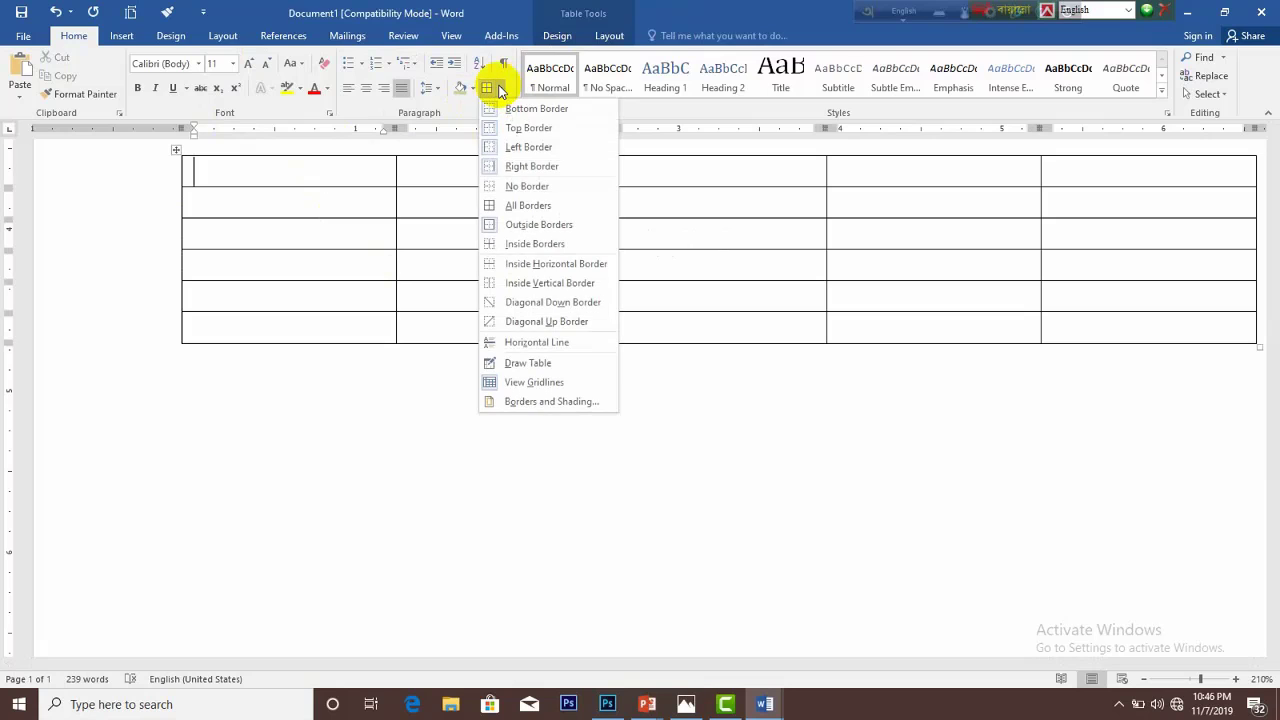
# Add a Diagonal Up Border to the first cell and drag the table taller
pyautogui.click(537, 322)
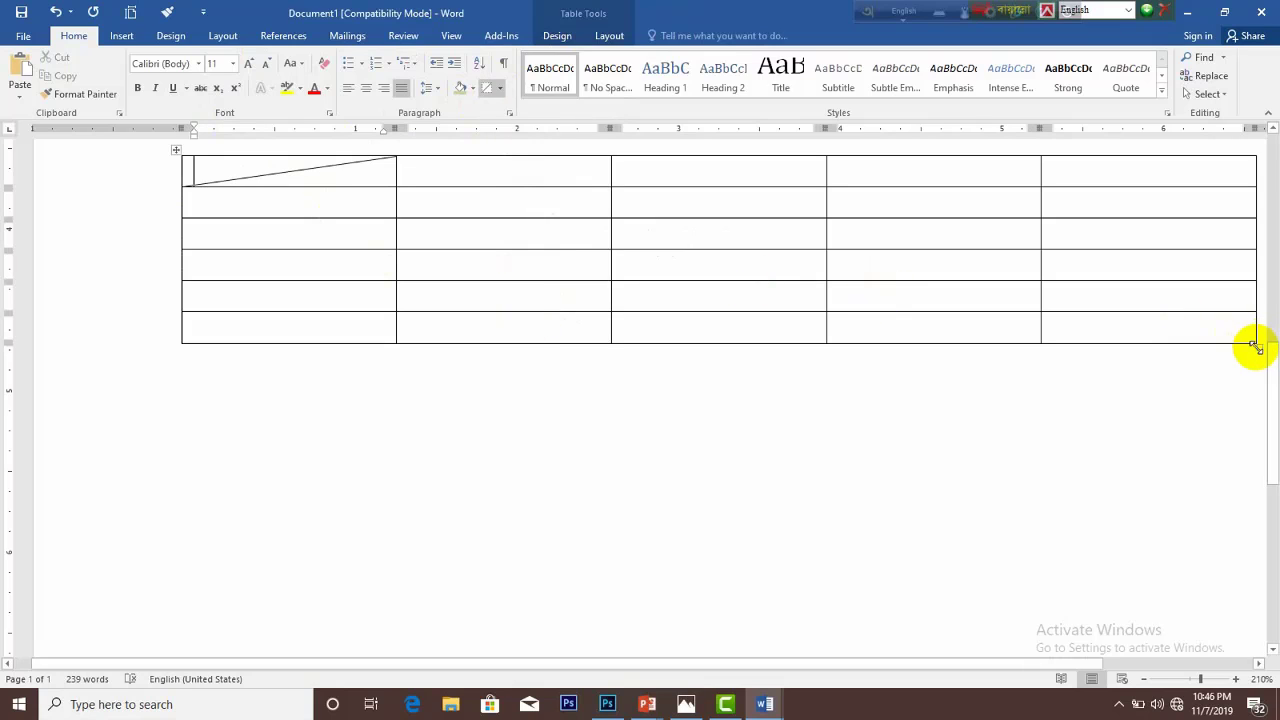
pyautogui.moveTo(1256, 353); pyautogui.dragTo(1251, 449)
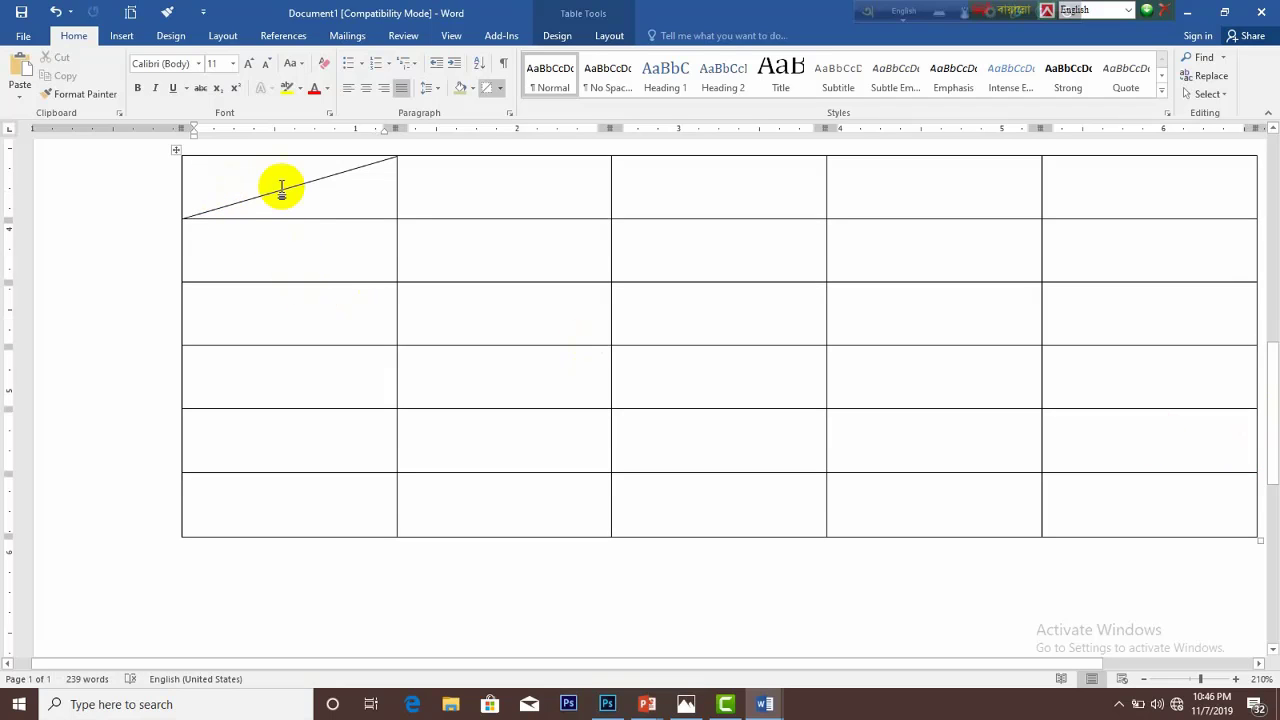
pyautogui.click(325, 197)
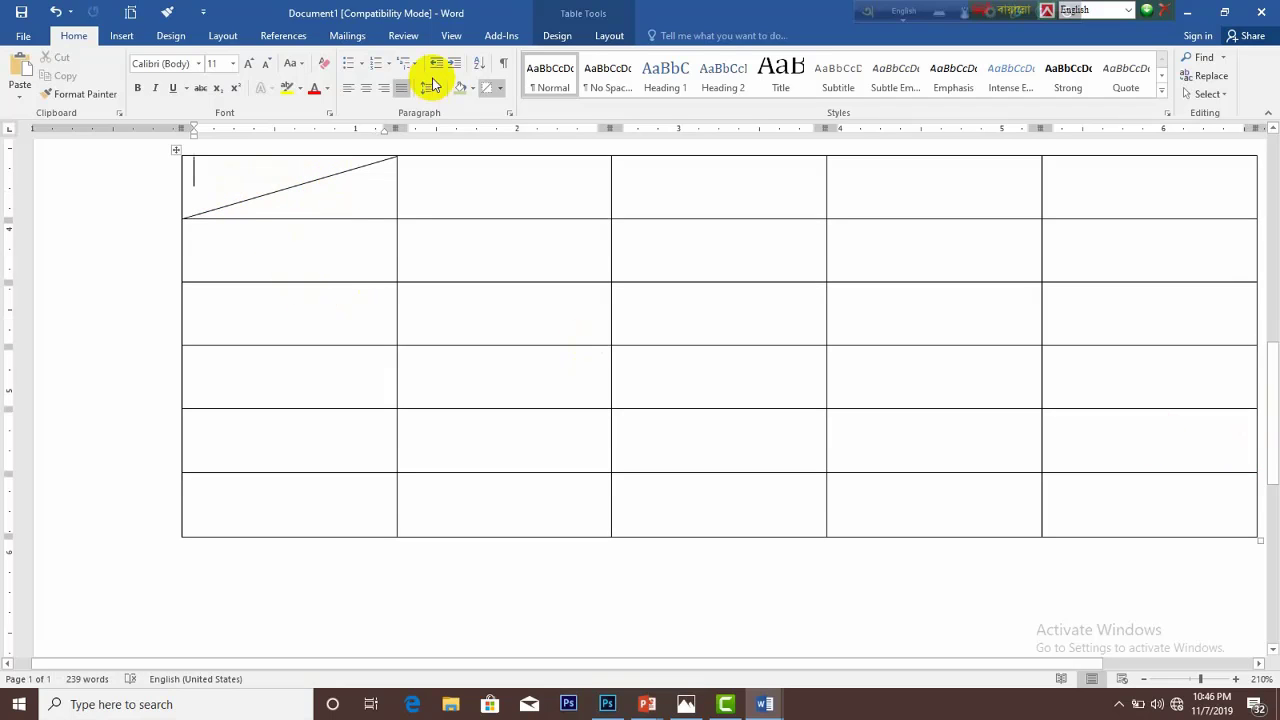
pyautogui.click(500, 89)
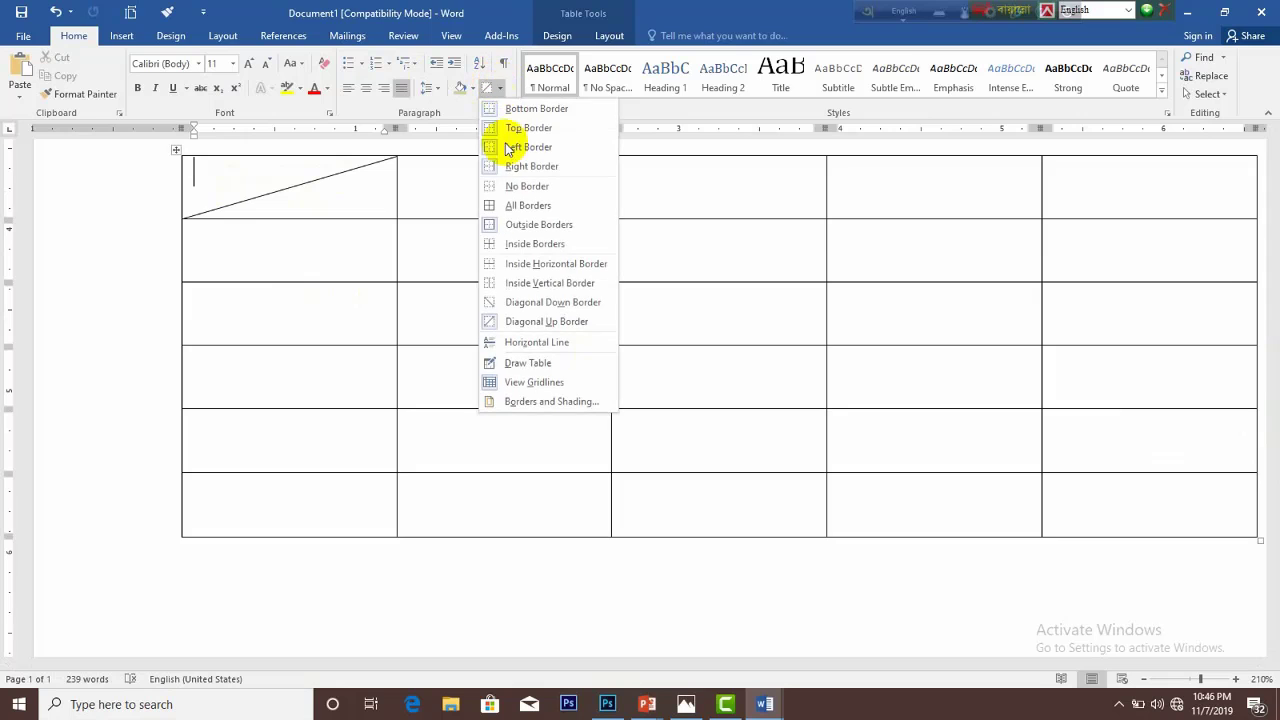
pyautogui.click(561, 310)
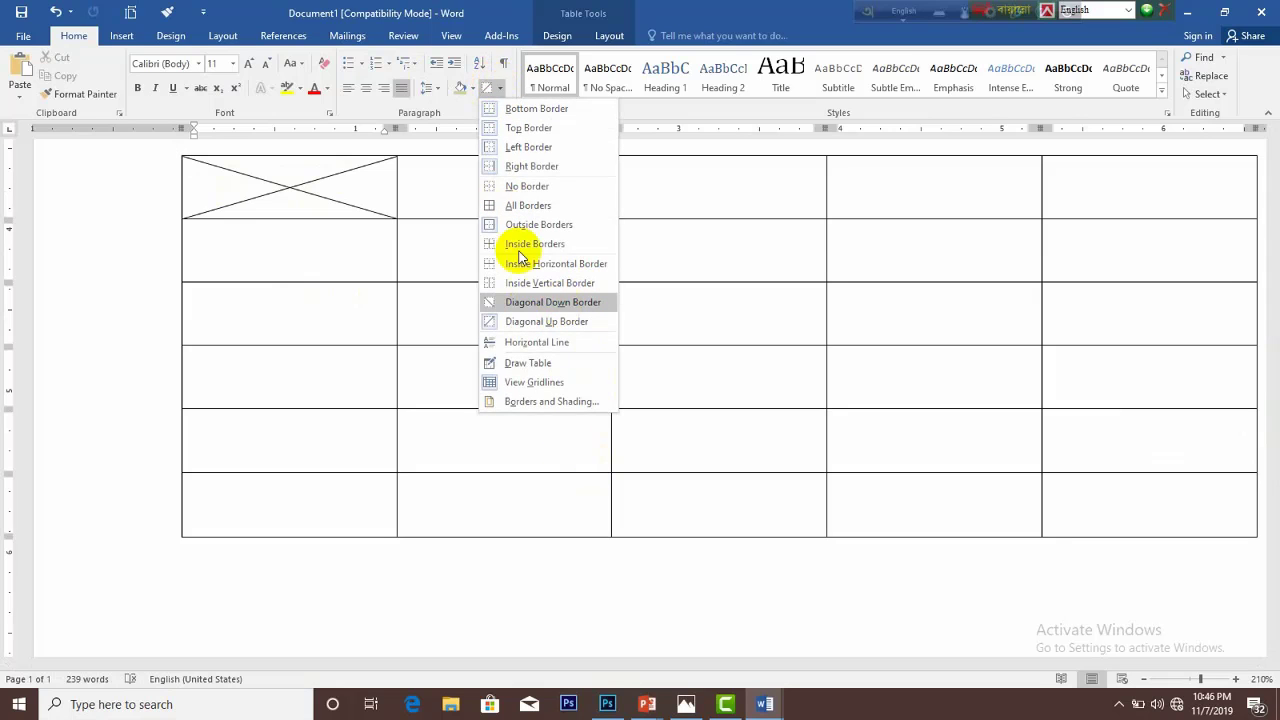
# Add a Diagonal Down Border to the second cell
pyautogui.click(445, 175)
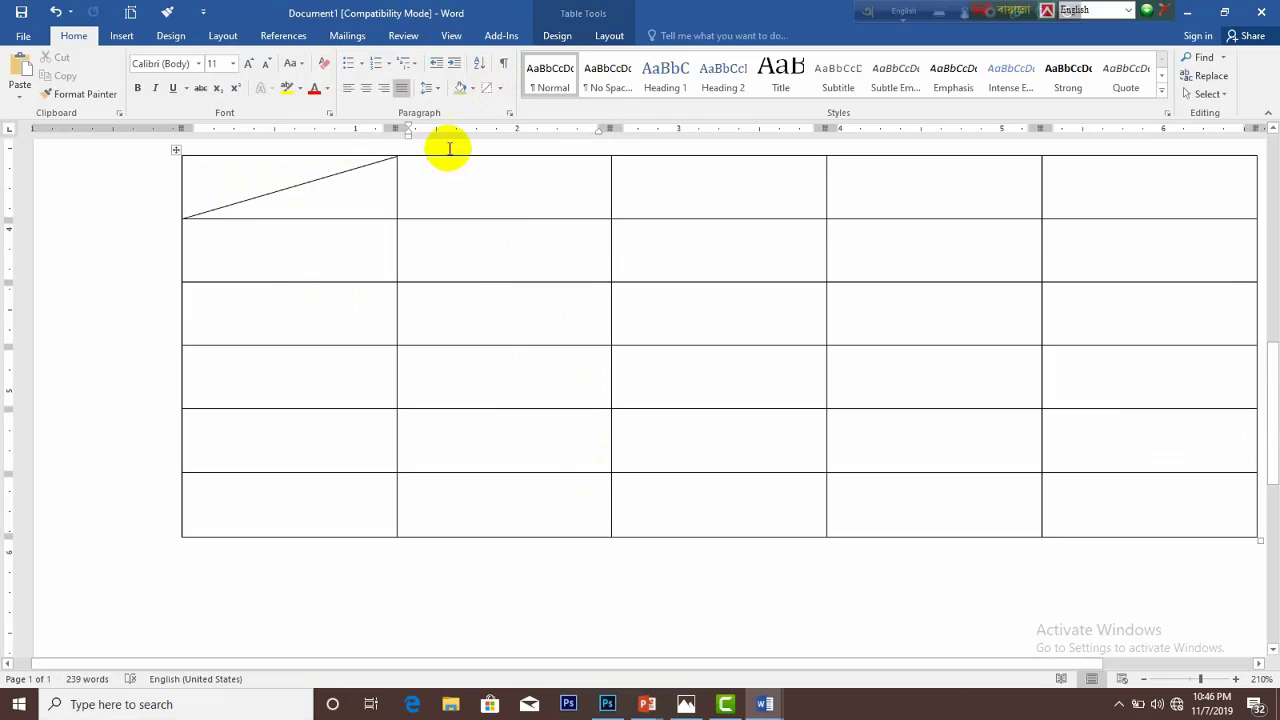
pyautogui.click(500, 92)
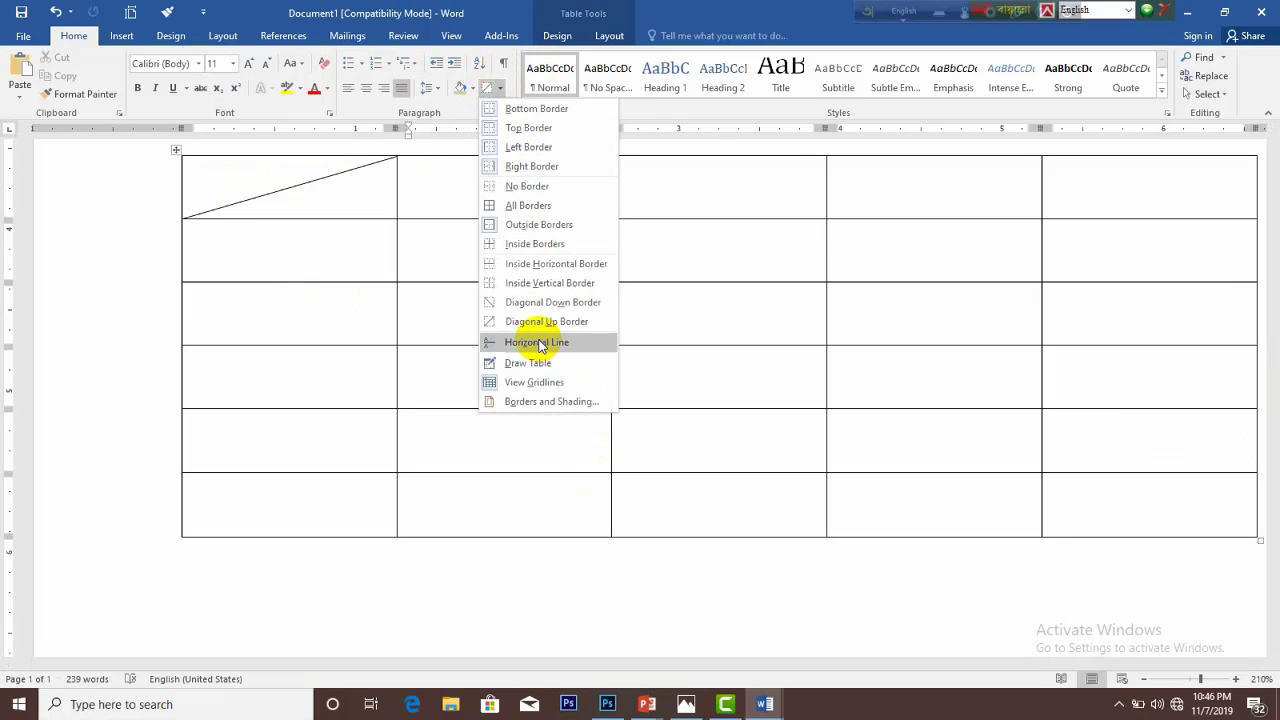
pyautogui.click(540, 302)
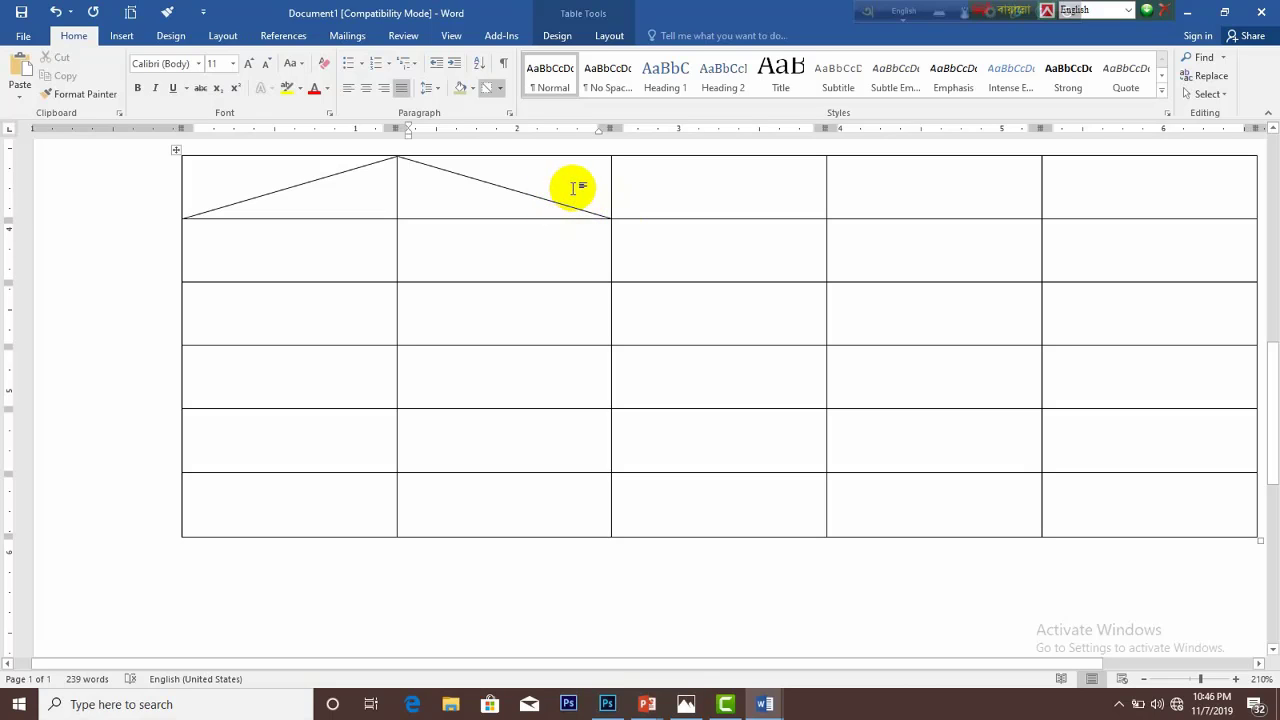
pyautogui.click(503, 91)
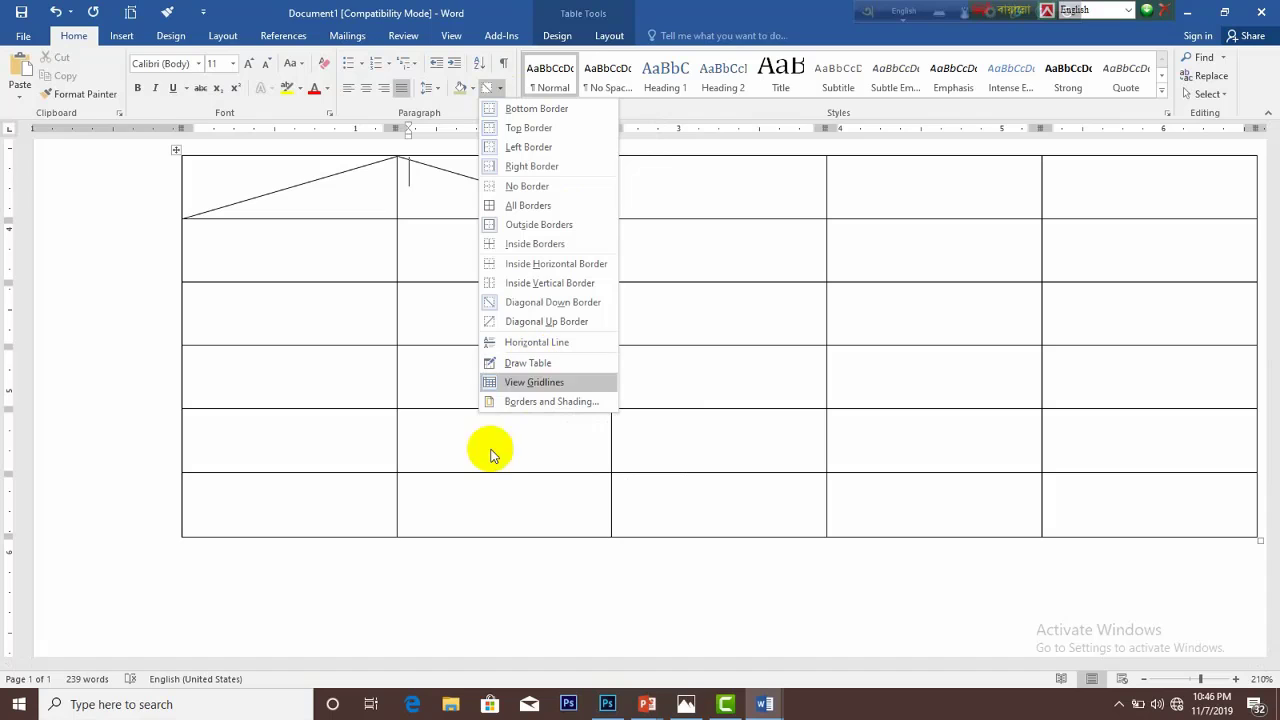
# Scroll down below the 5x6 table and bring up the Home Borders dropdown
pyautogui.click(493, 525)
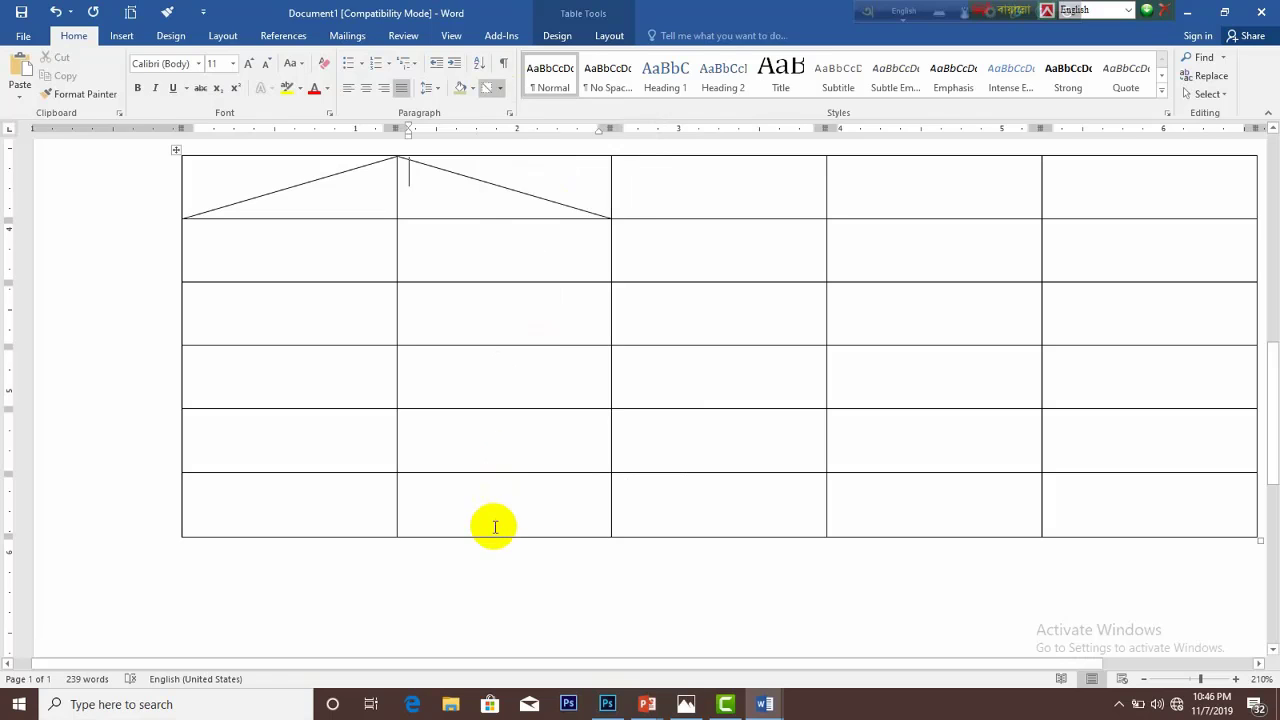
pyautogui.scroll(-2, 491, 510)
pyautogui.scroll(-5, 493, 490)
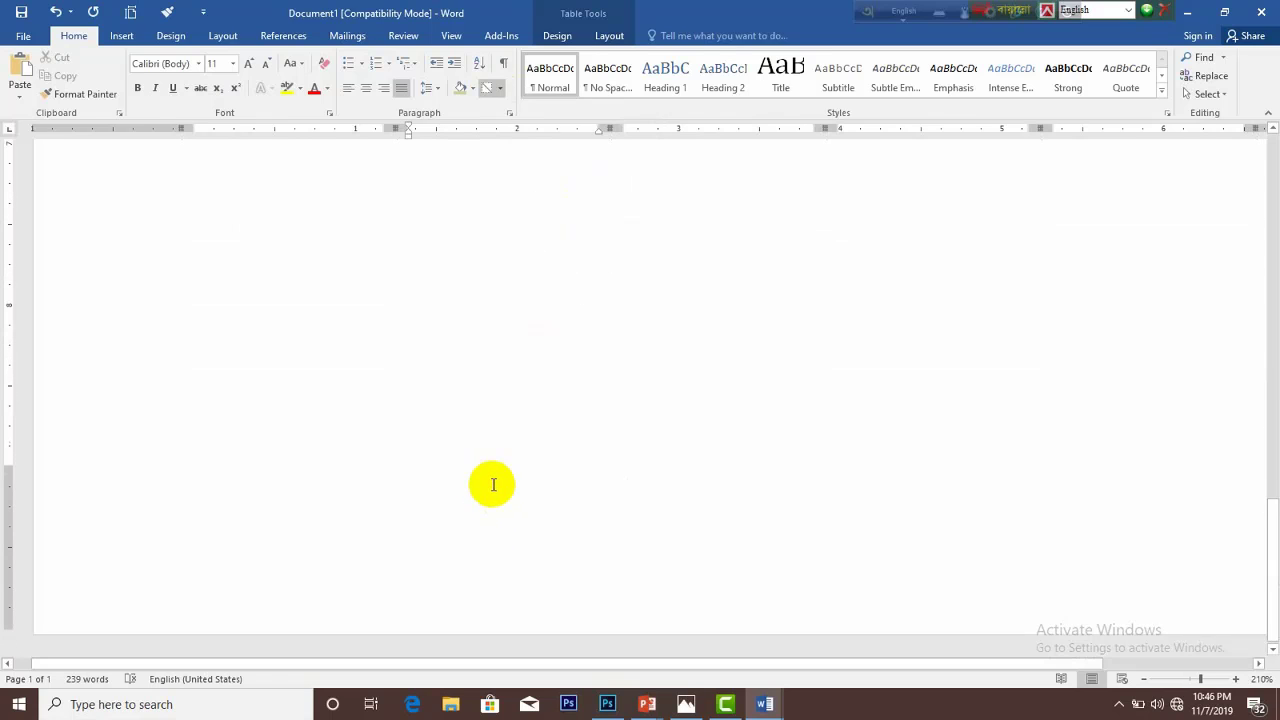
pyautogui.keyDown('ctrl'); pyautogui.scroll(-7, 493, 485); pyautogui.keyUp('ctrl')
pyautogui.scroll(-5, 493, 482)
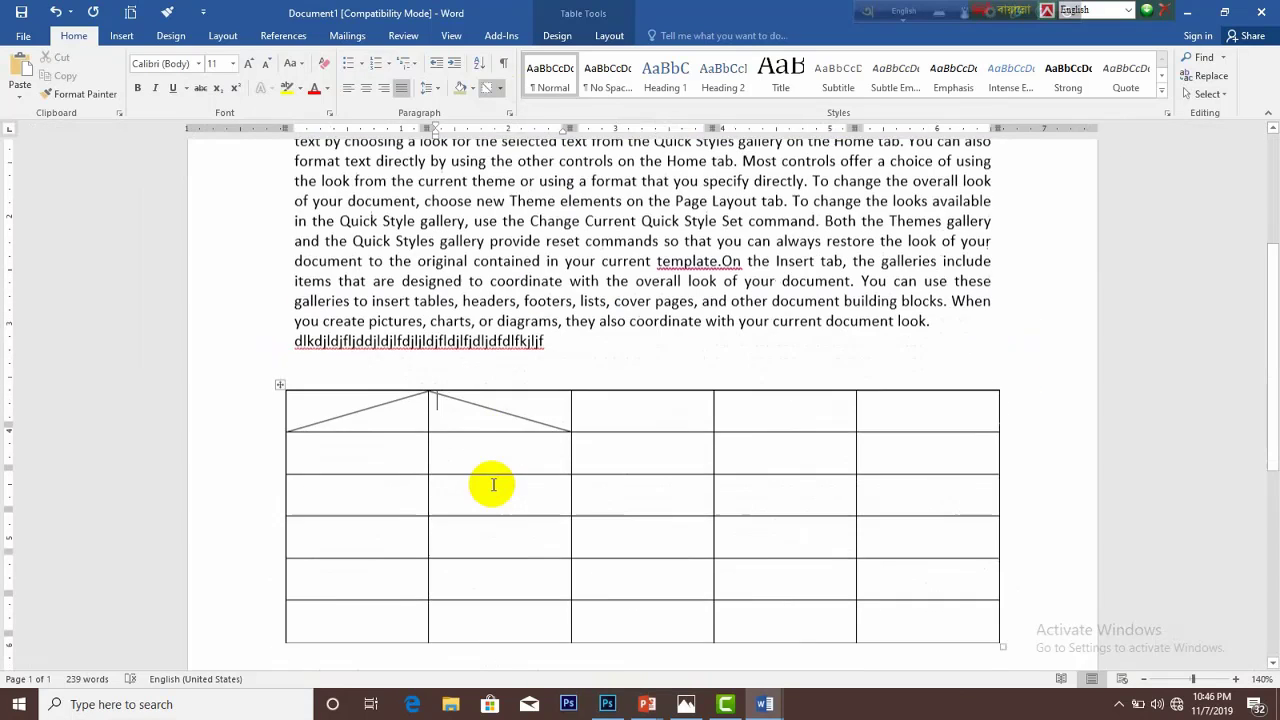
pyautogui.scroll(-5, 491, 480)
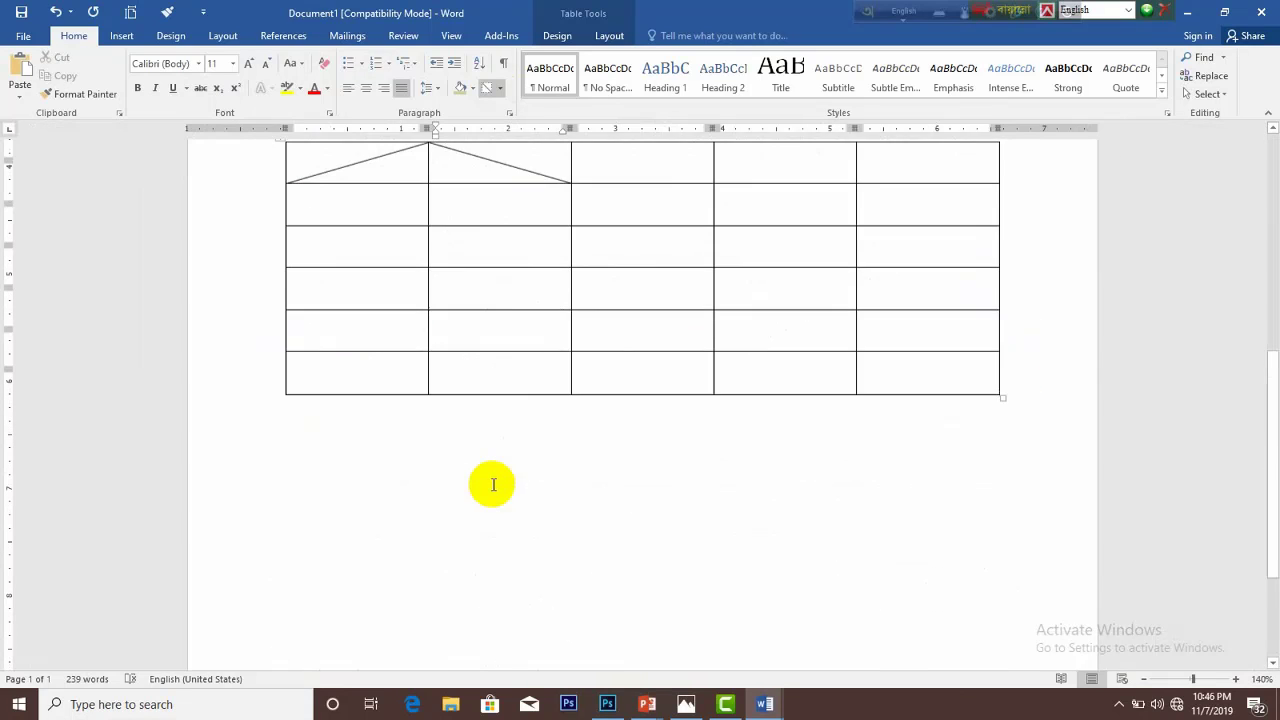
pyautogui.click(499, 88)
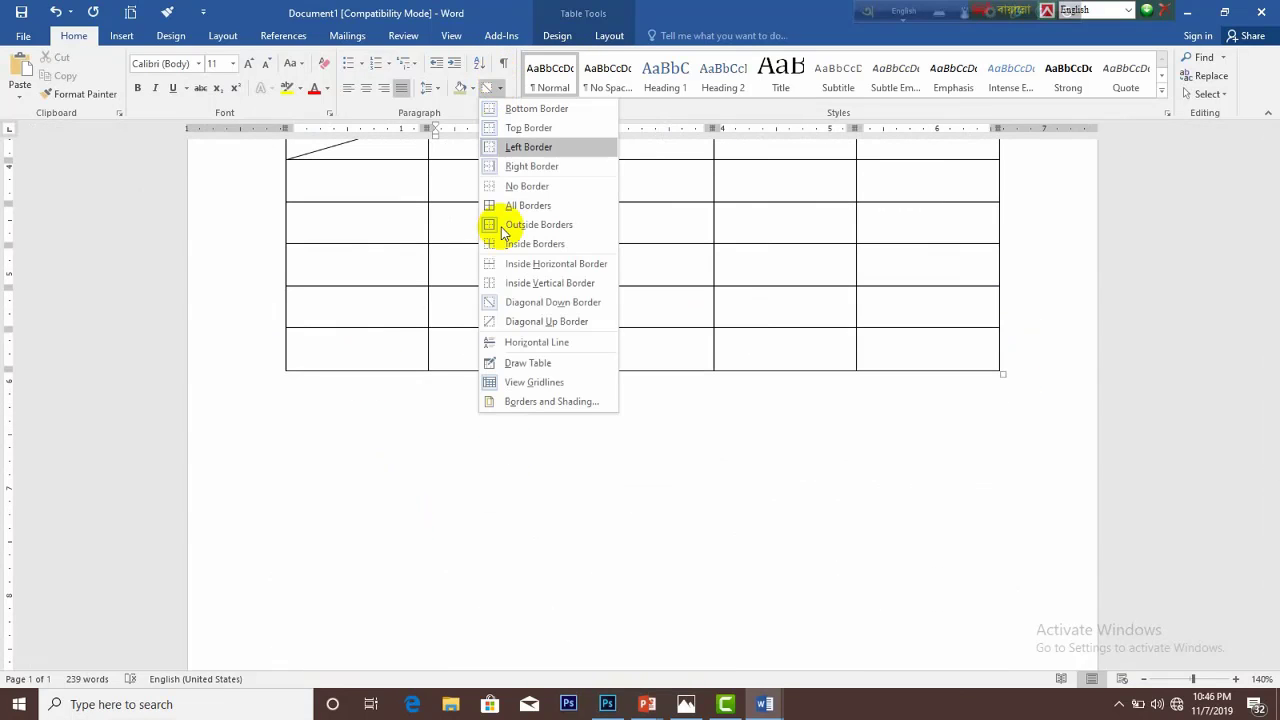
# Hand-draw a table outline below the first, adding three column dividers and one row divider
pyautogui.click(530, 362)
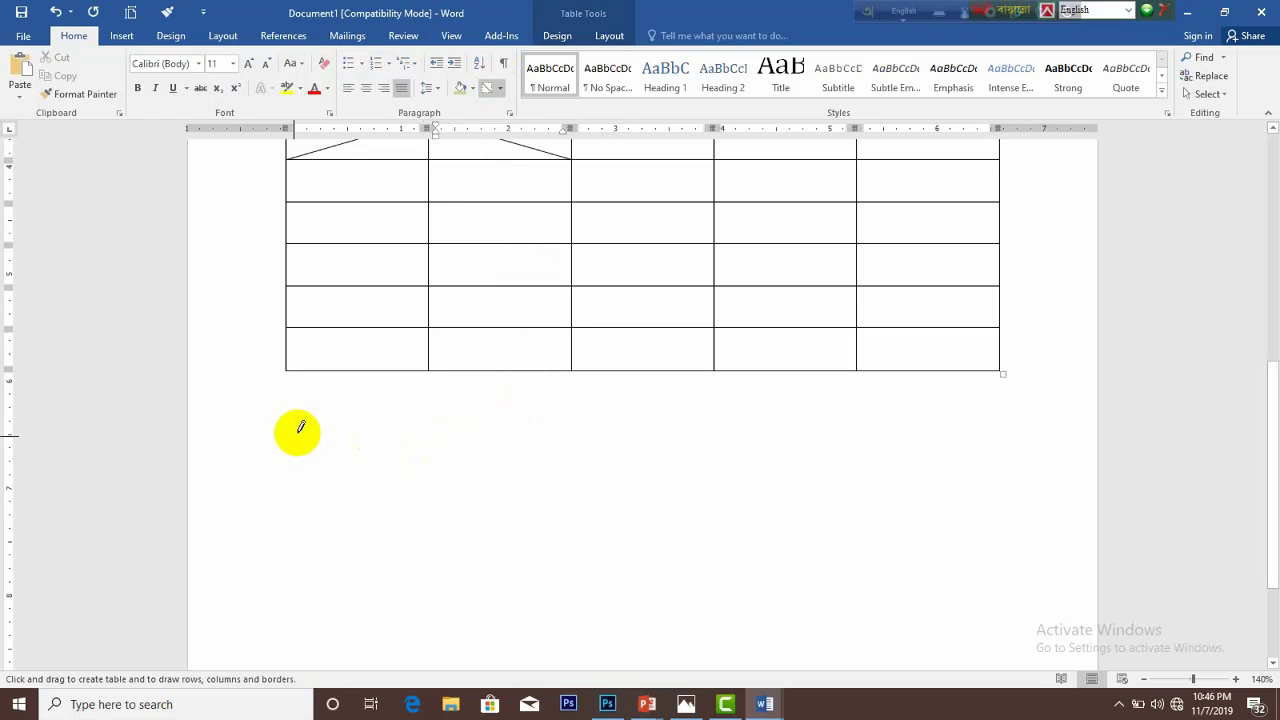
pyautogui.moveTo(305, 405)
pyautogui.mouseDown()
pyautogui.moveTo(857, 533)
pyautogui.moveTo(986, 597)
pyautogui.moveTo(986, 585)
pyautogui.mouseUp()
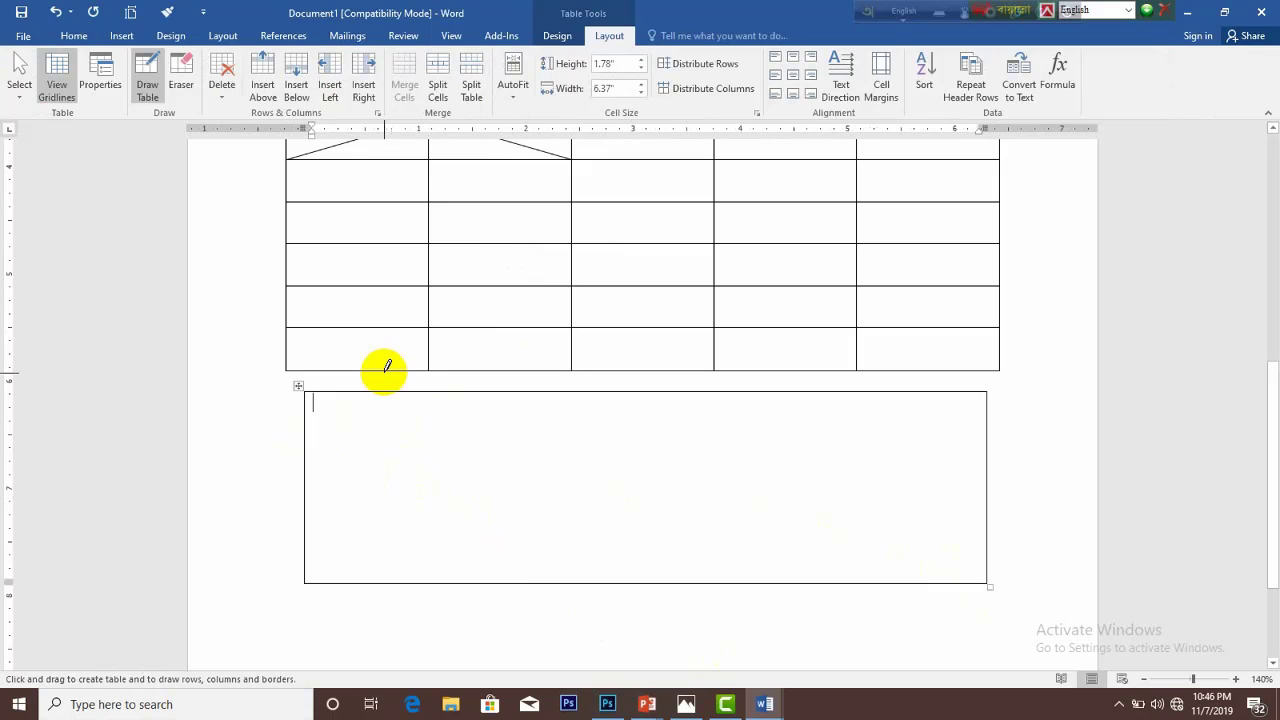
pyautogui.moveTo(381, 392); pyautogui.dragTo(381, 580)
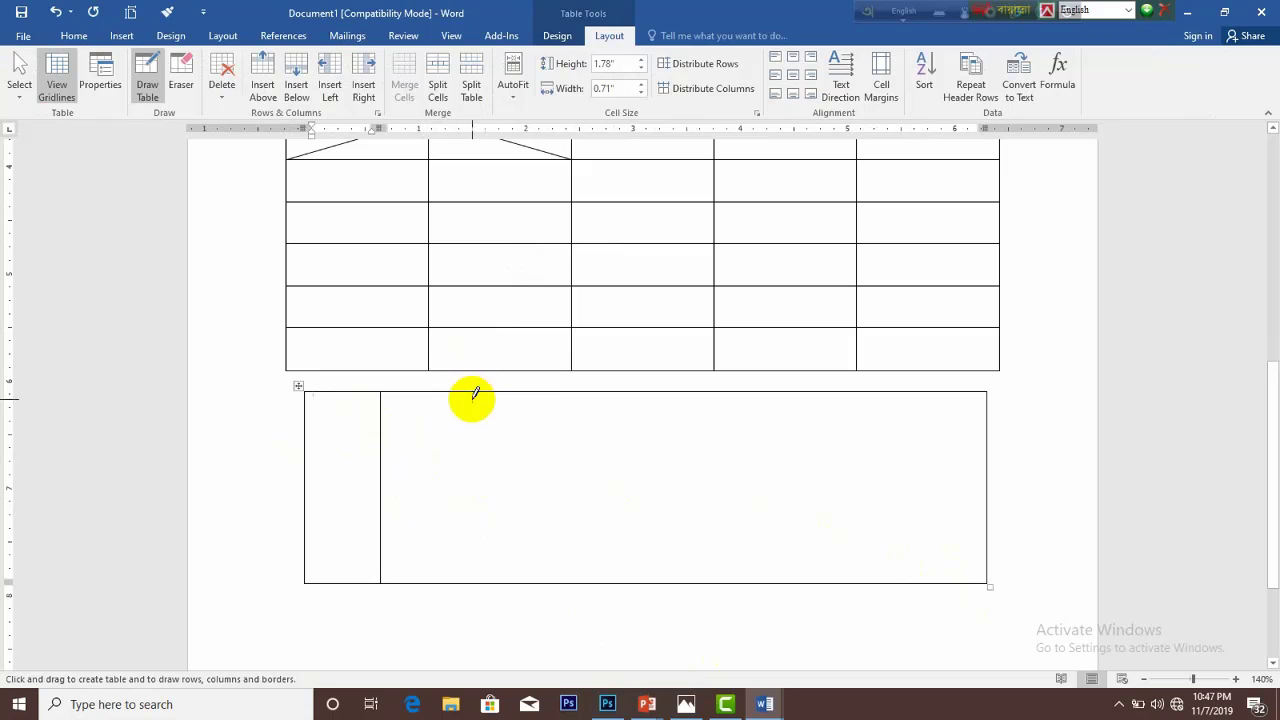
pyautogui.moveTo(470, 394); pyautogui.dragTo(470, 580)
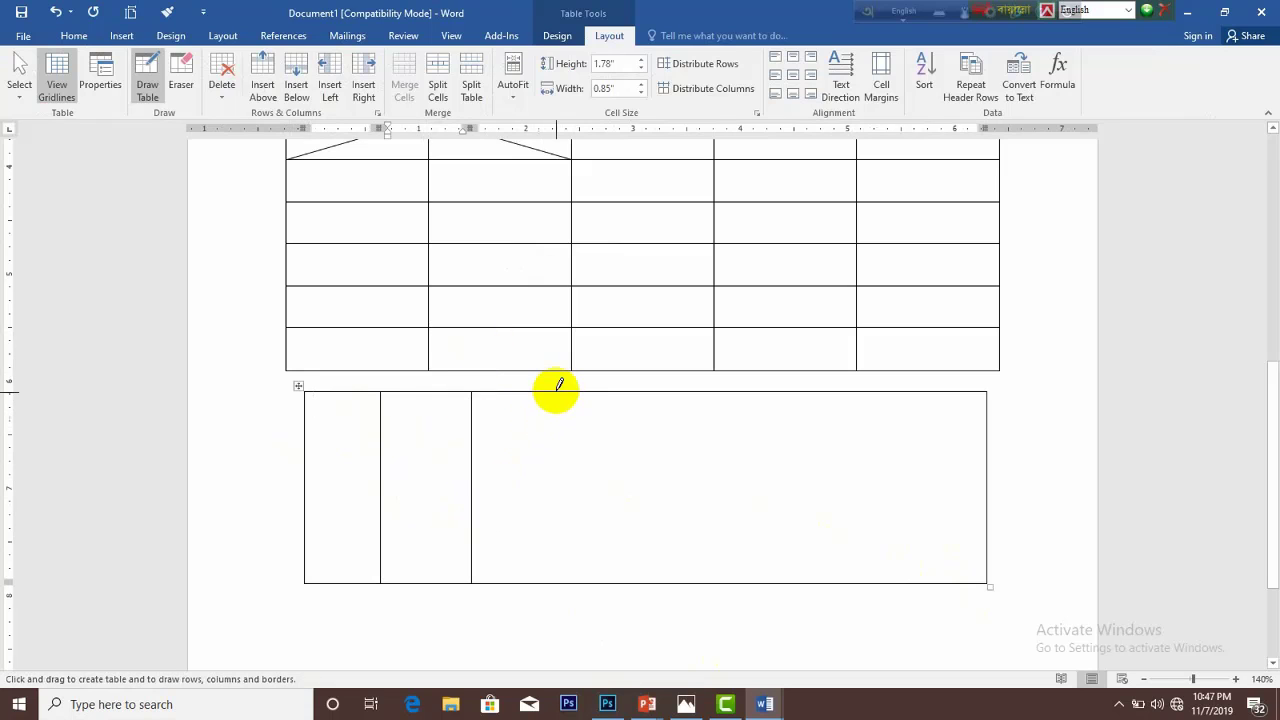
pyautogui.moveTo(555, 396); pyautogui.dragTo(556, 493)
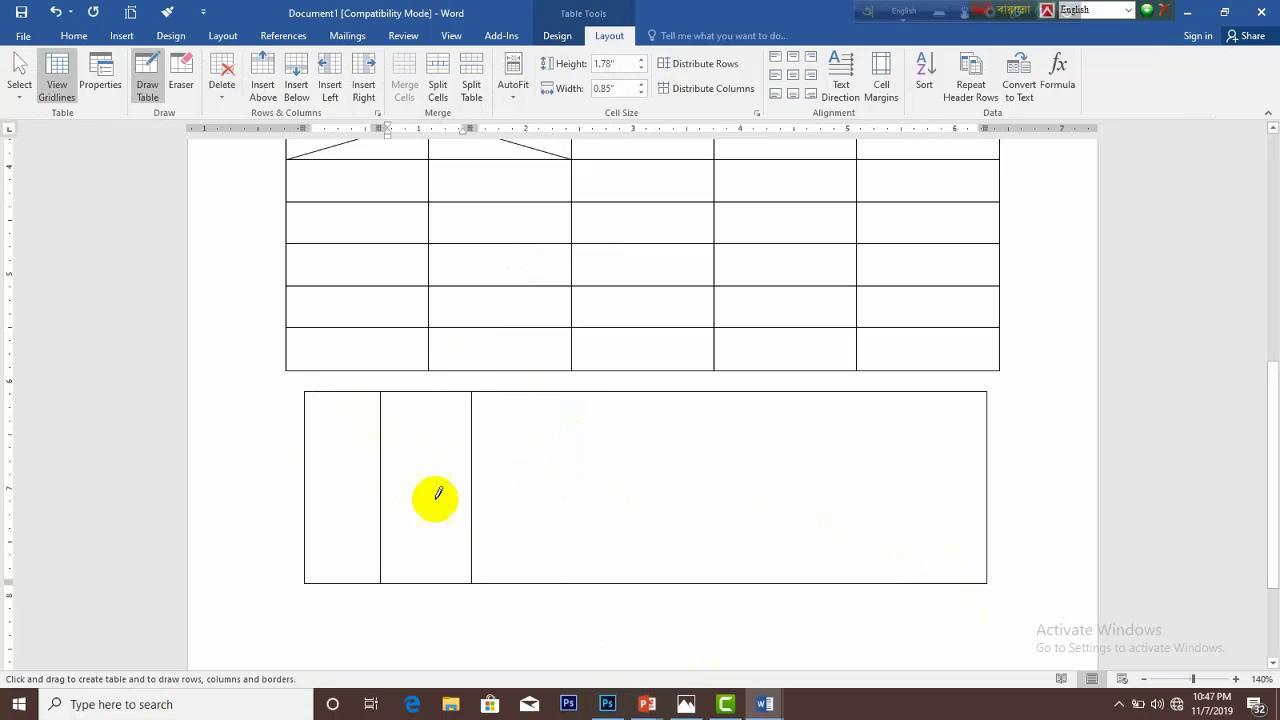
pyautogui.moveTo(341, 499); pyautogui.dragTo(864, 507)
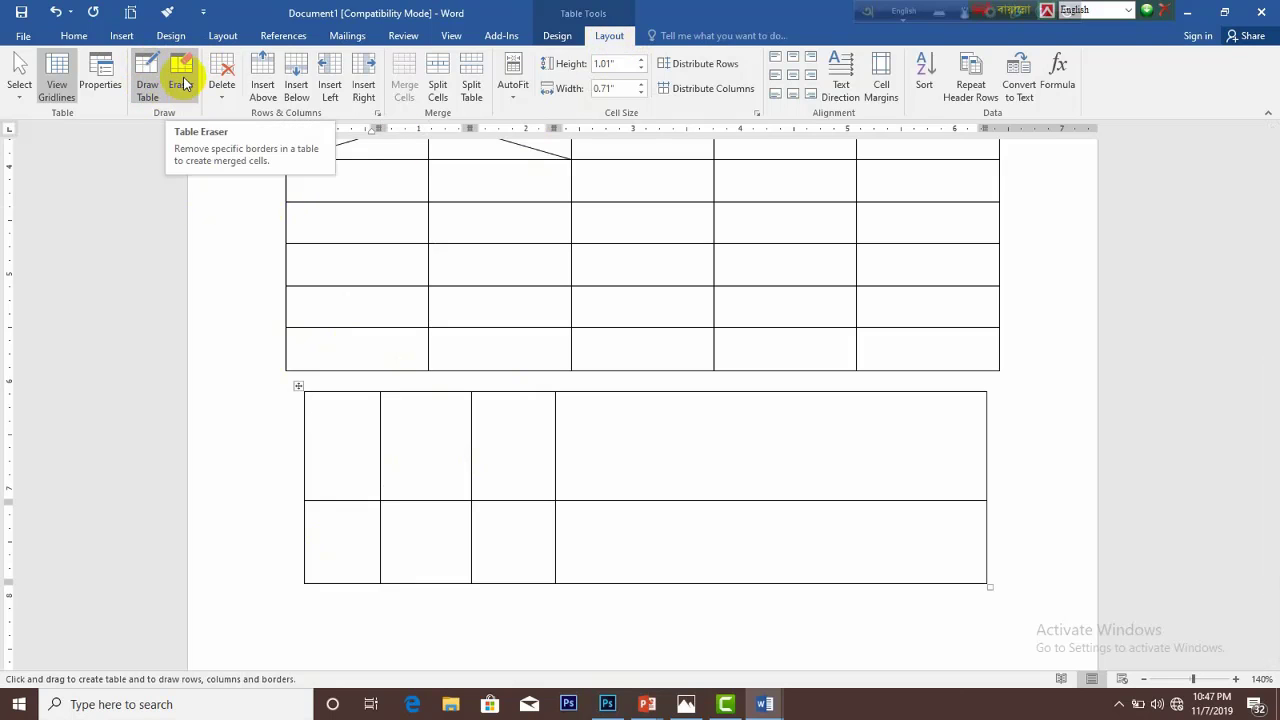
# Erase the two top-row column dividers so the lower table's top row becomes one cell
pyautogui.click(178, 76)
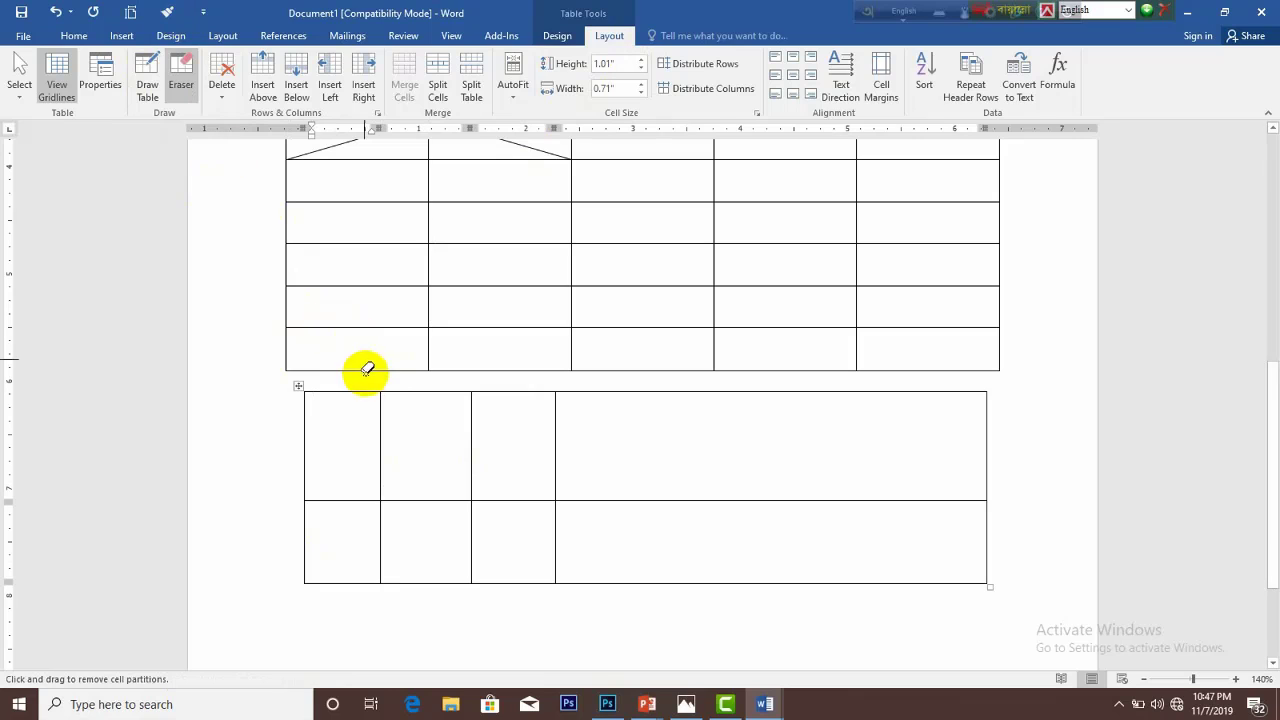
pyautogui.moveTo(372, 436); pyautogui.dragTo(469, 441)
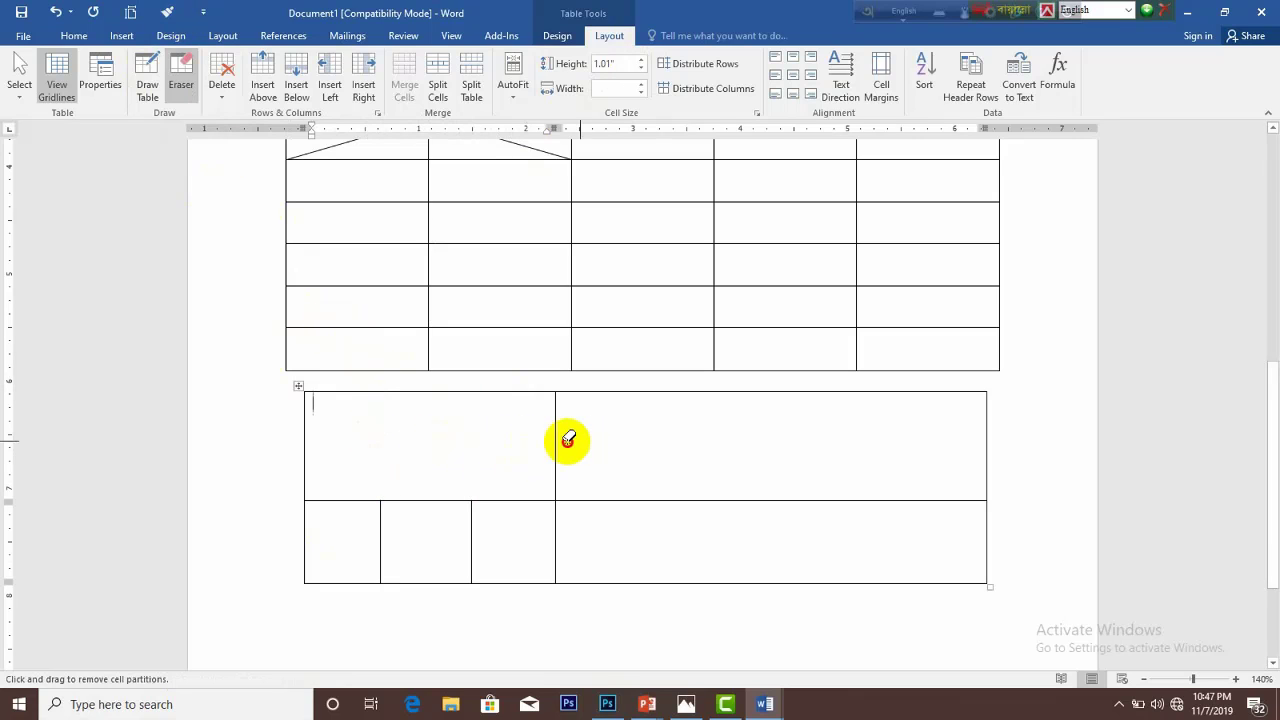
pyautogui.moveTo(571, 437); pyautogui.dragTo(476, 420)
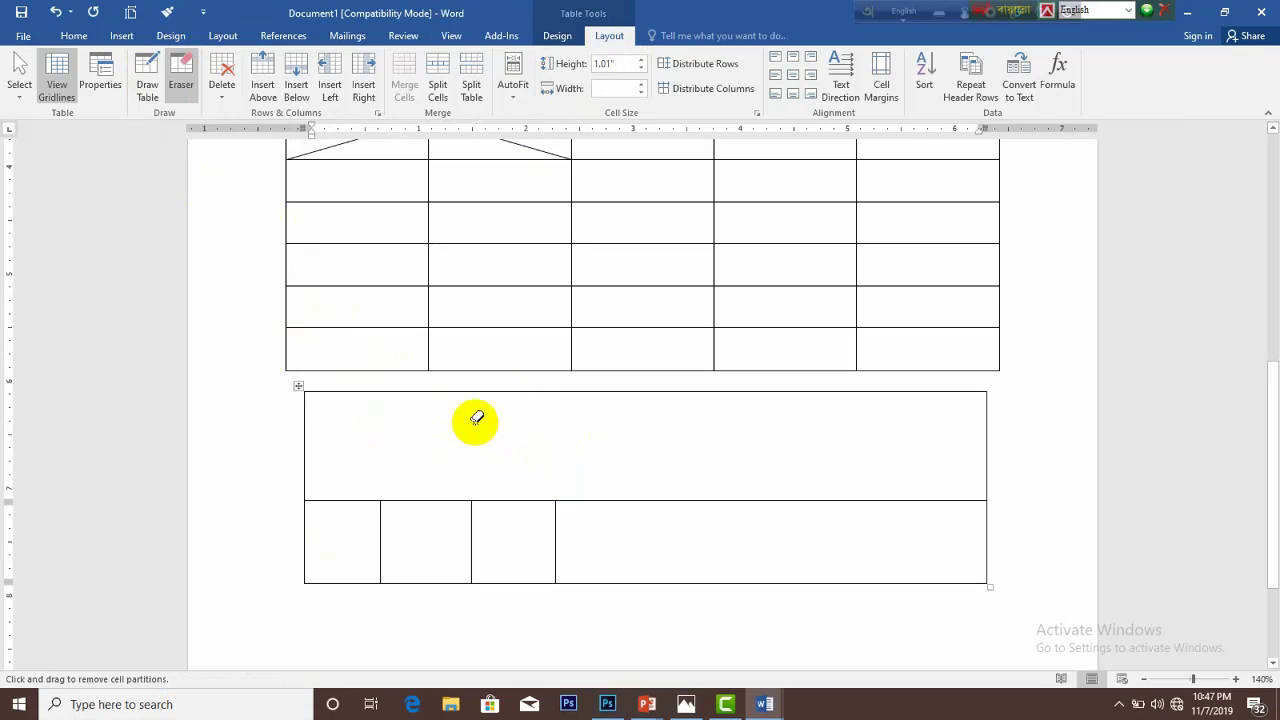
pyautogui.click(178, 72)
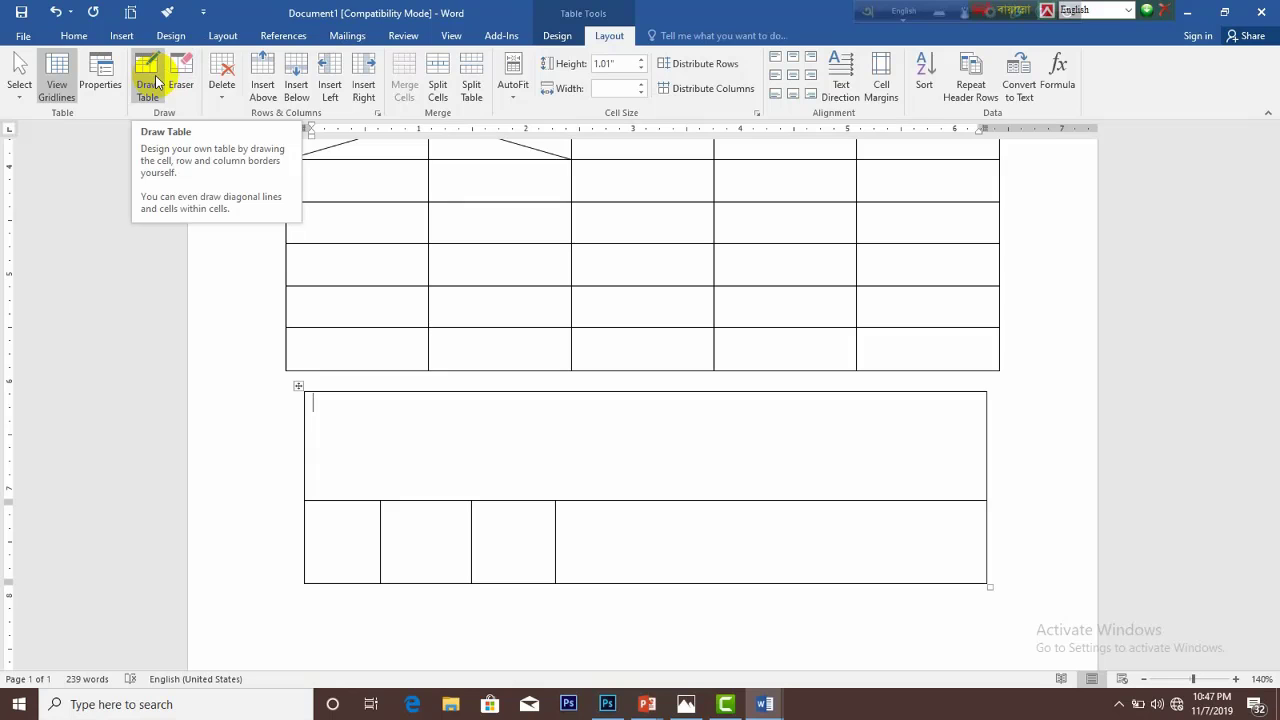
# Select the whole upper 5-column table and open the Borders and Shading dialog from Borders
pyautogui.click(76, 36)
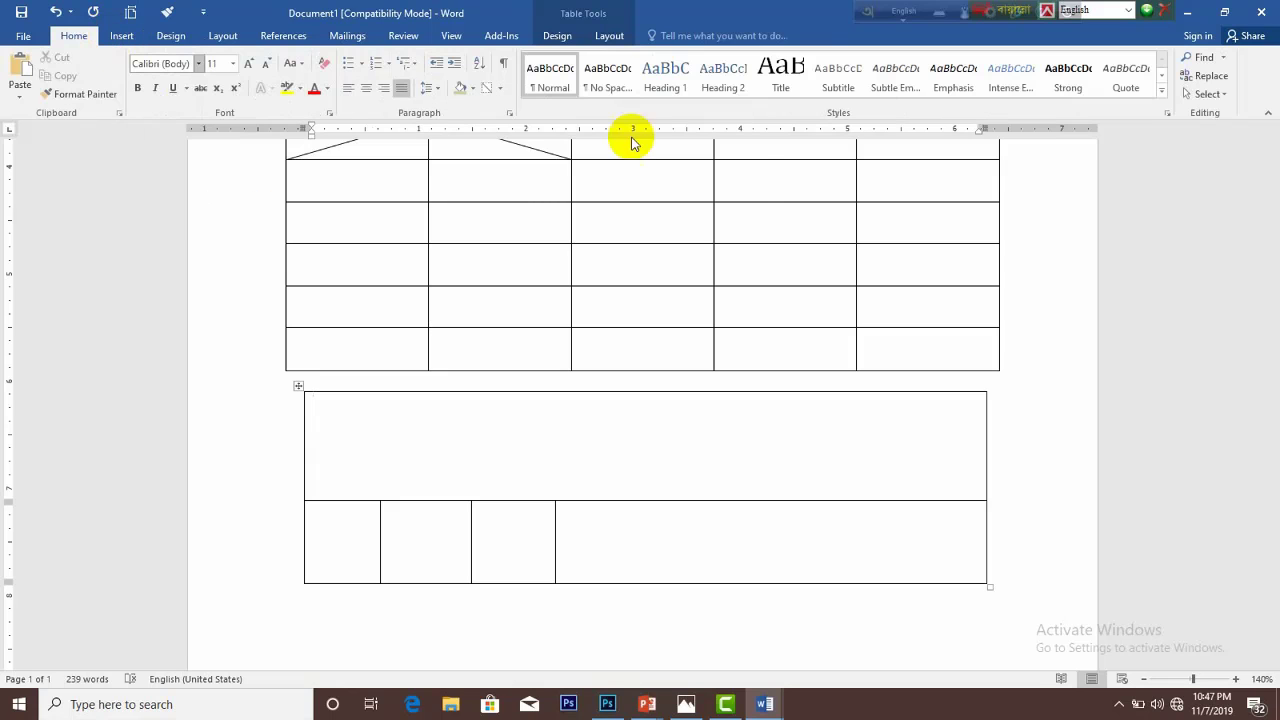
pyautogui.click(501, 90)
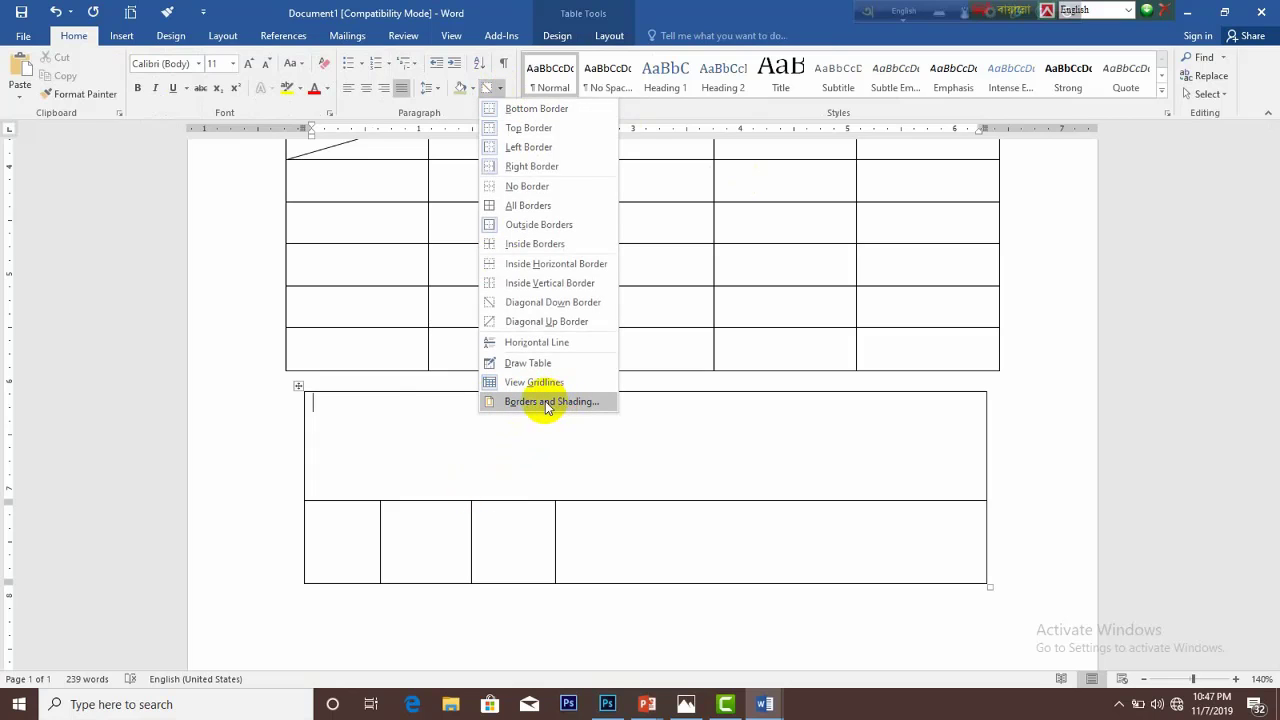
pyautogui.click(386, 414)
pyautogui.scroll(2, 383, 417)
pyautogui.scroll(3, 350, 380)
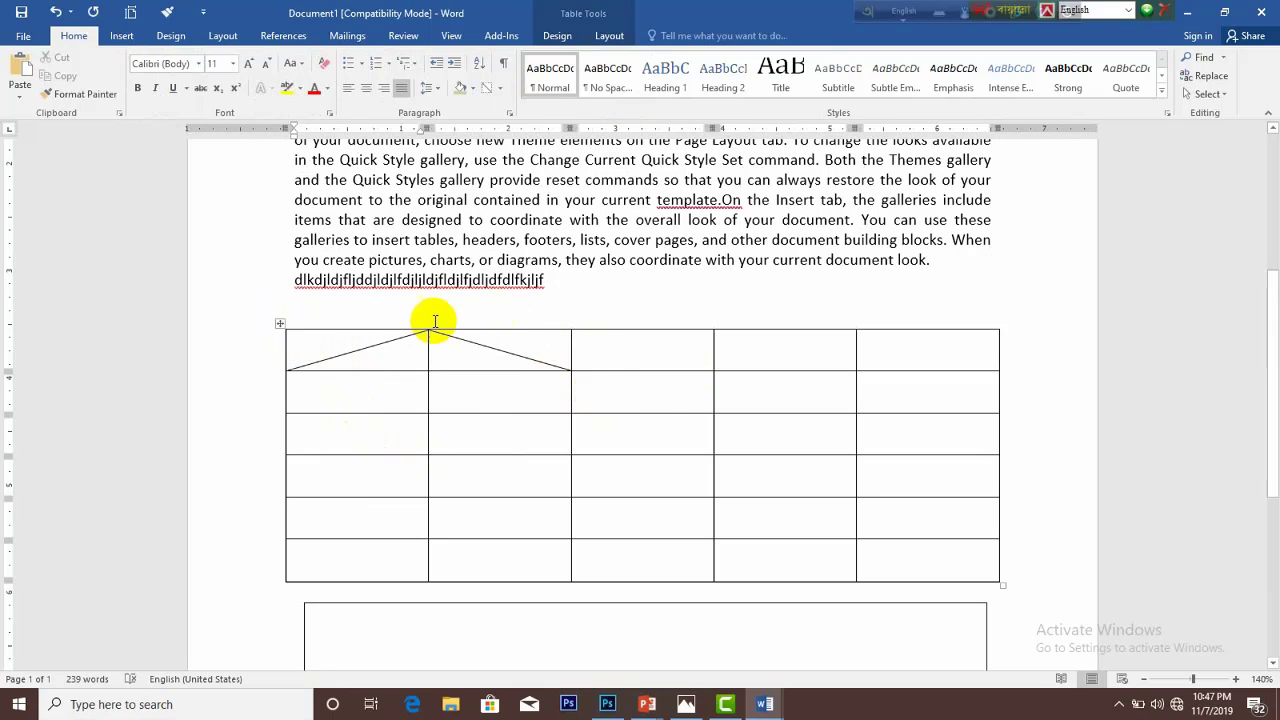
pyautogui.click(281, 327)
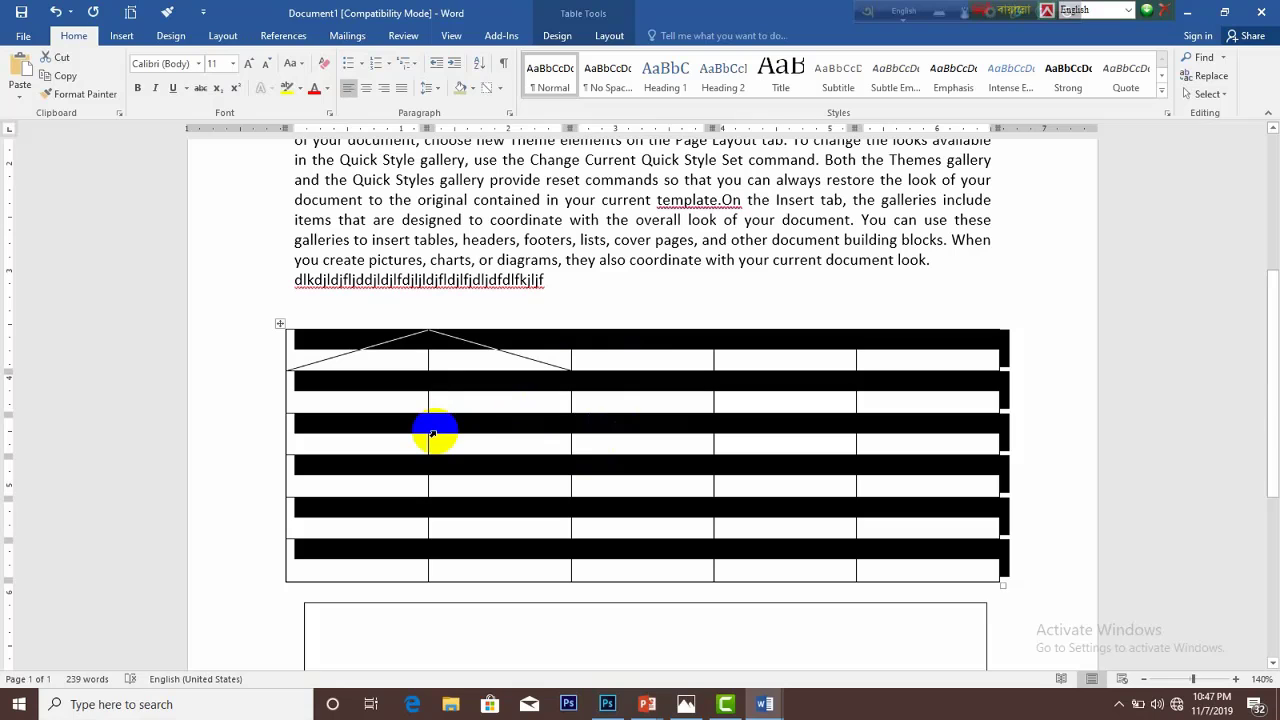
pyautogui.click(446, 358)
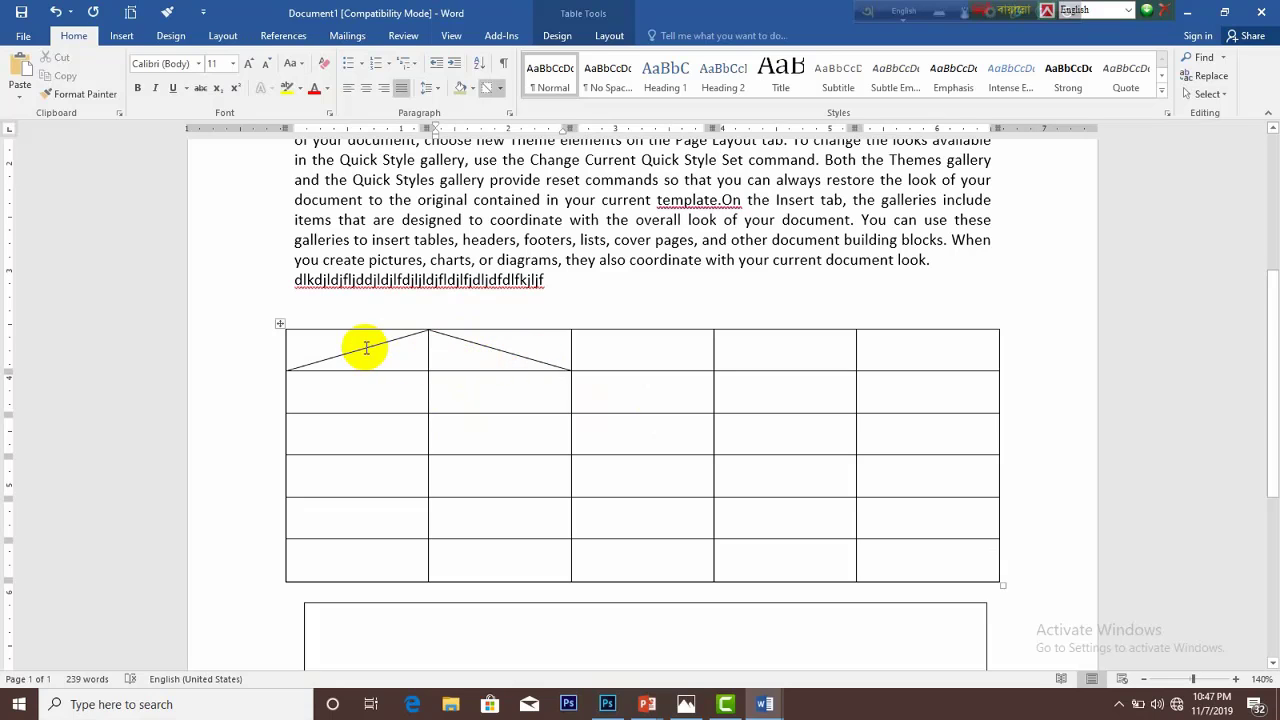
pyautogui.click(279, 328)
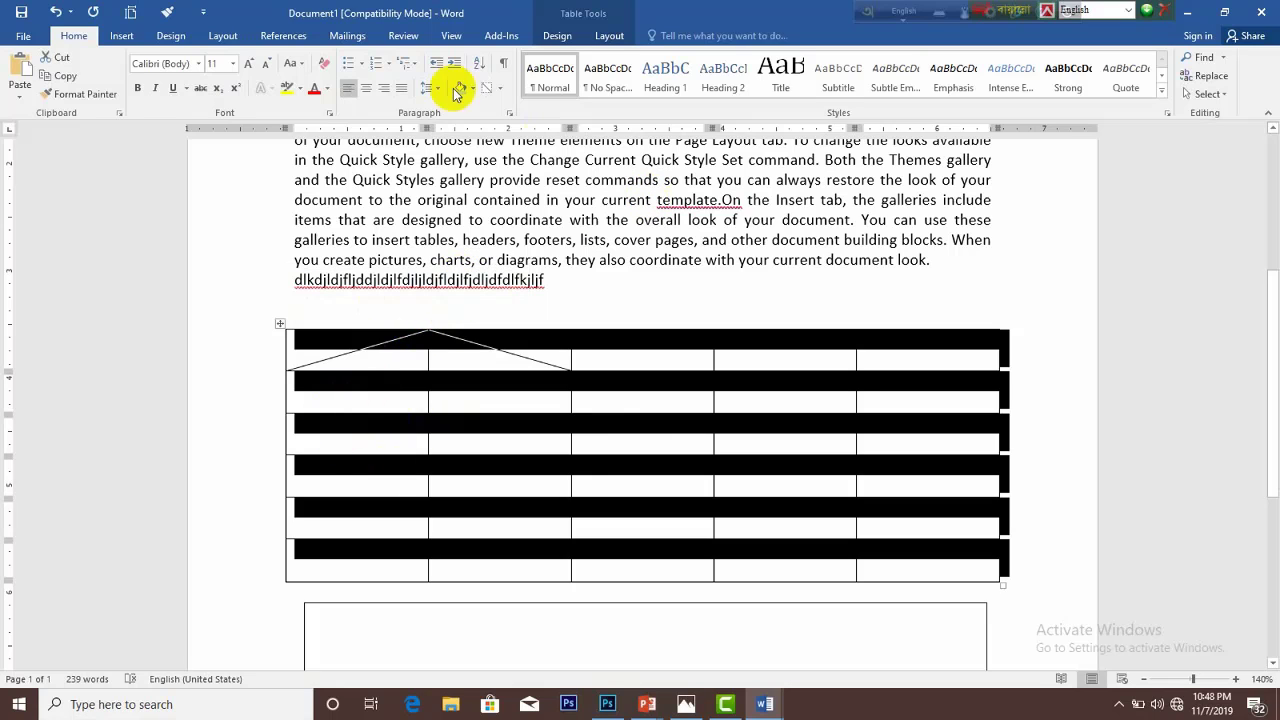
pyautogui.click(499, 88)
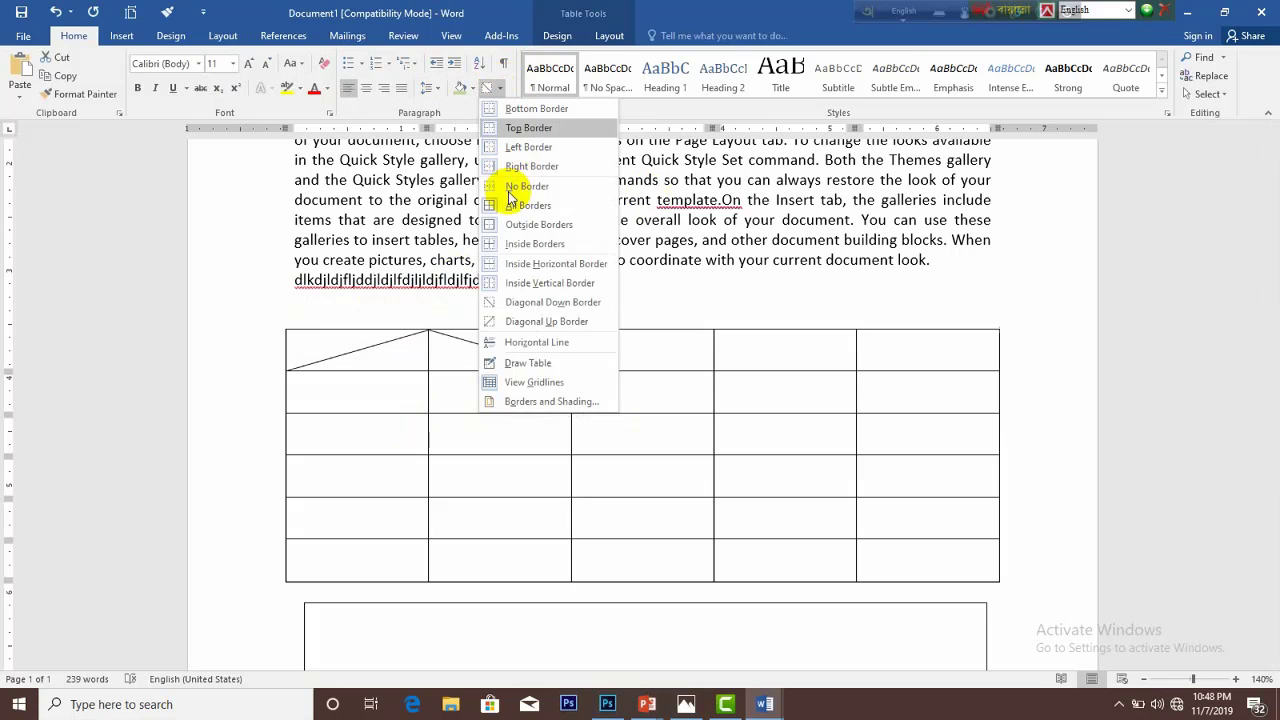
pyautogui.click(539, 402)
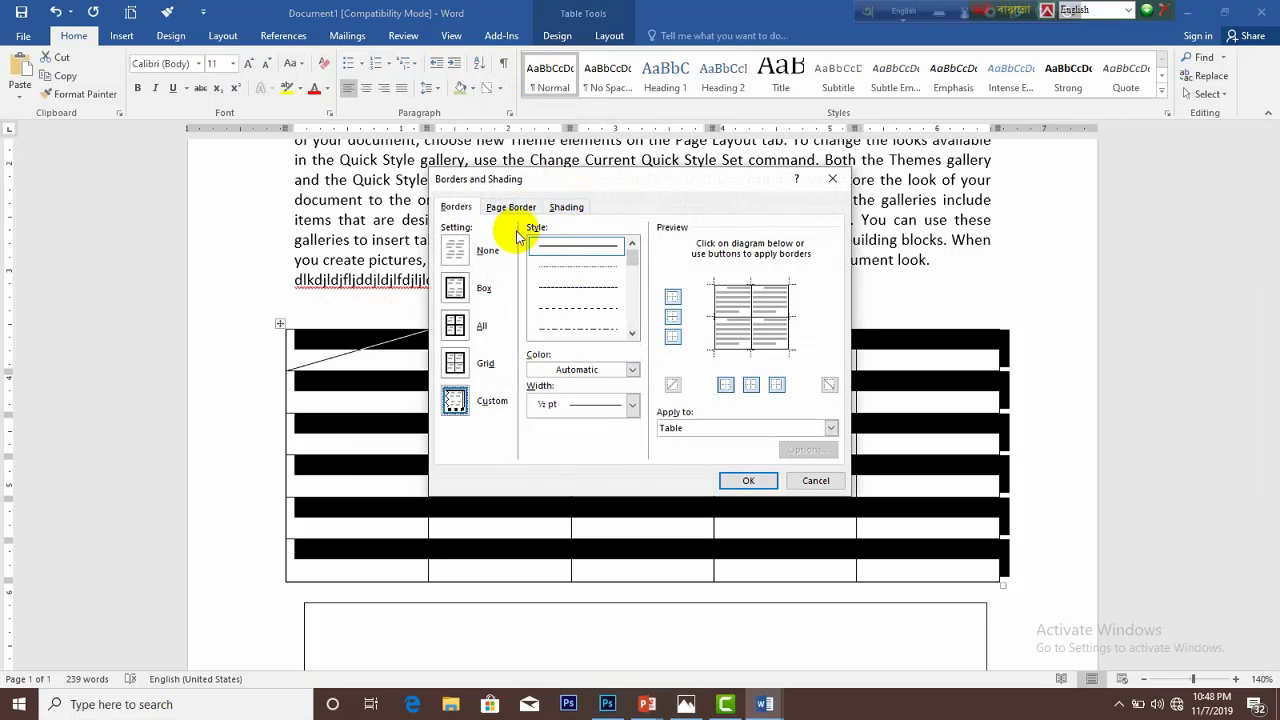
# Apply All borders with a double-line style, dark red colour and ¾ pt width to the table
pyautogui.click(455, 325)
pyautogui.scroll(-3, 630, 295)
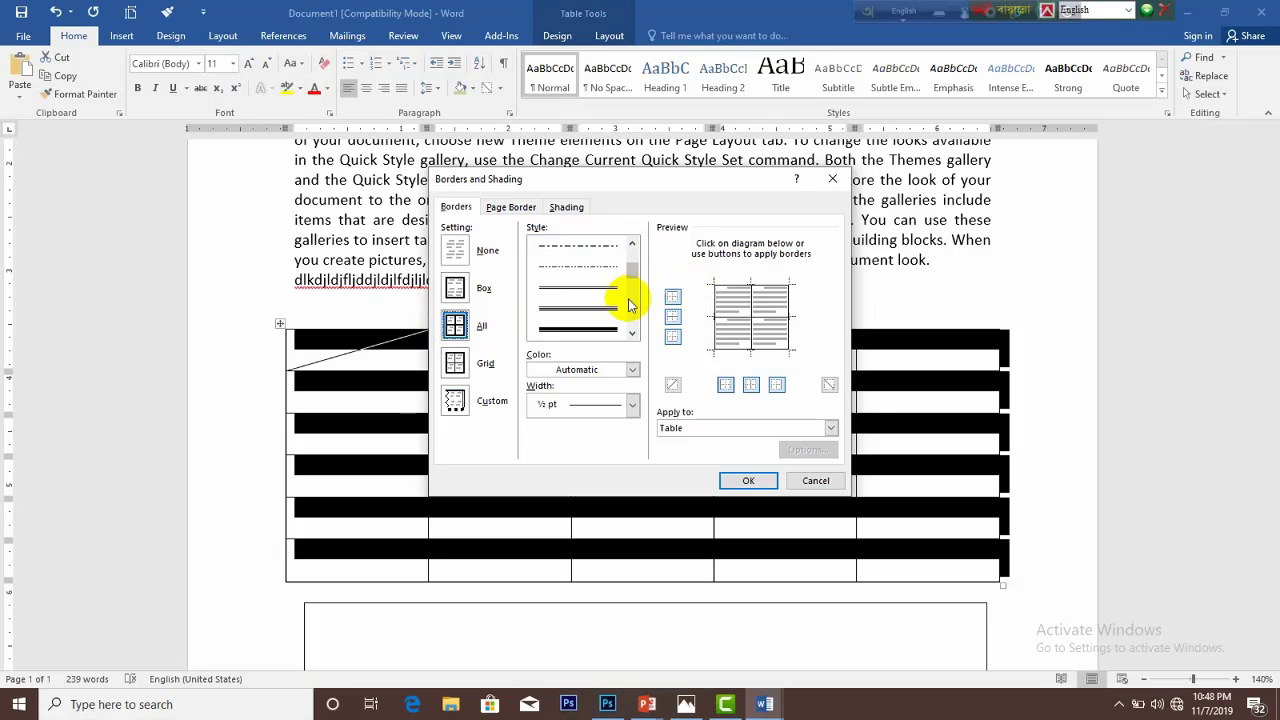
pyautogui.click(595, 308)
pyautogui.scroll(-1, 608, 312)
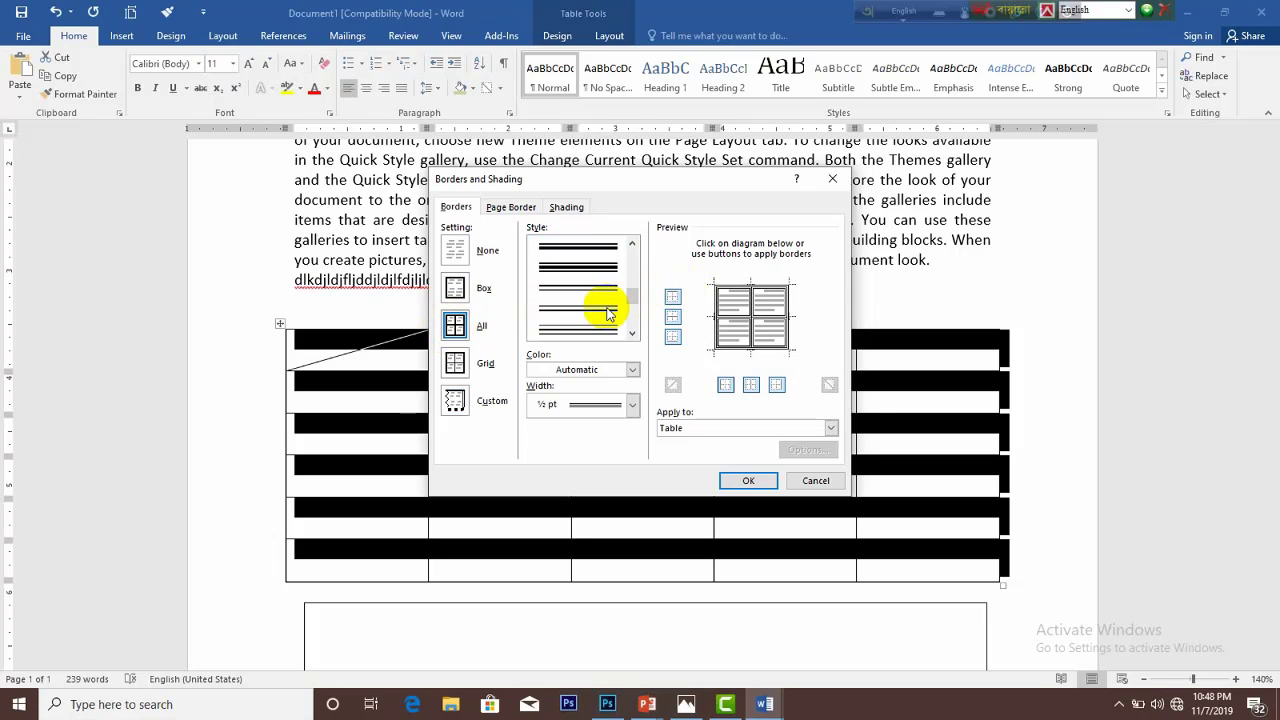
pyautogui.click(605, 329)
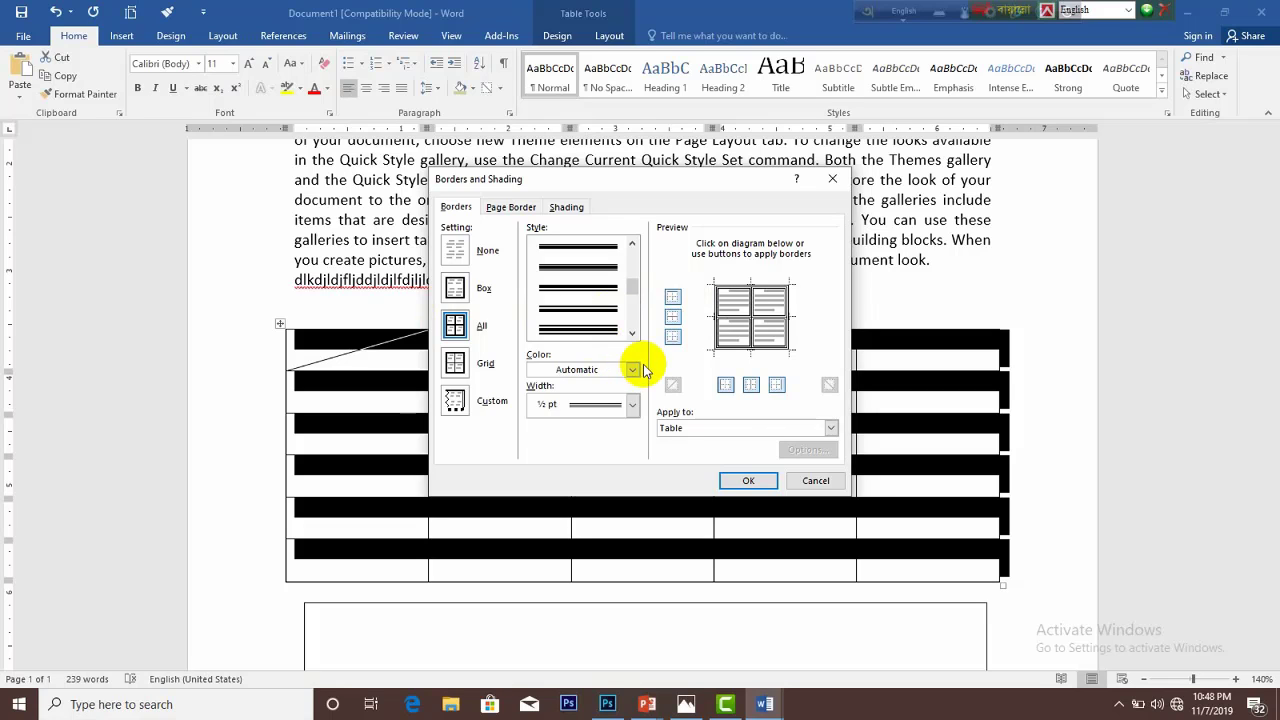
pyautogui.click(633, 370)
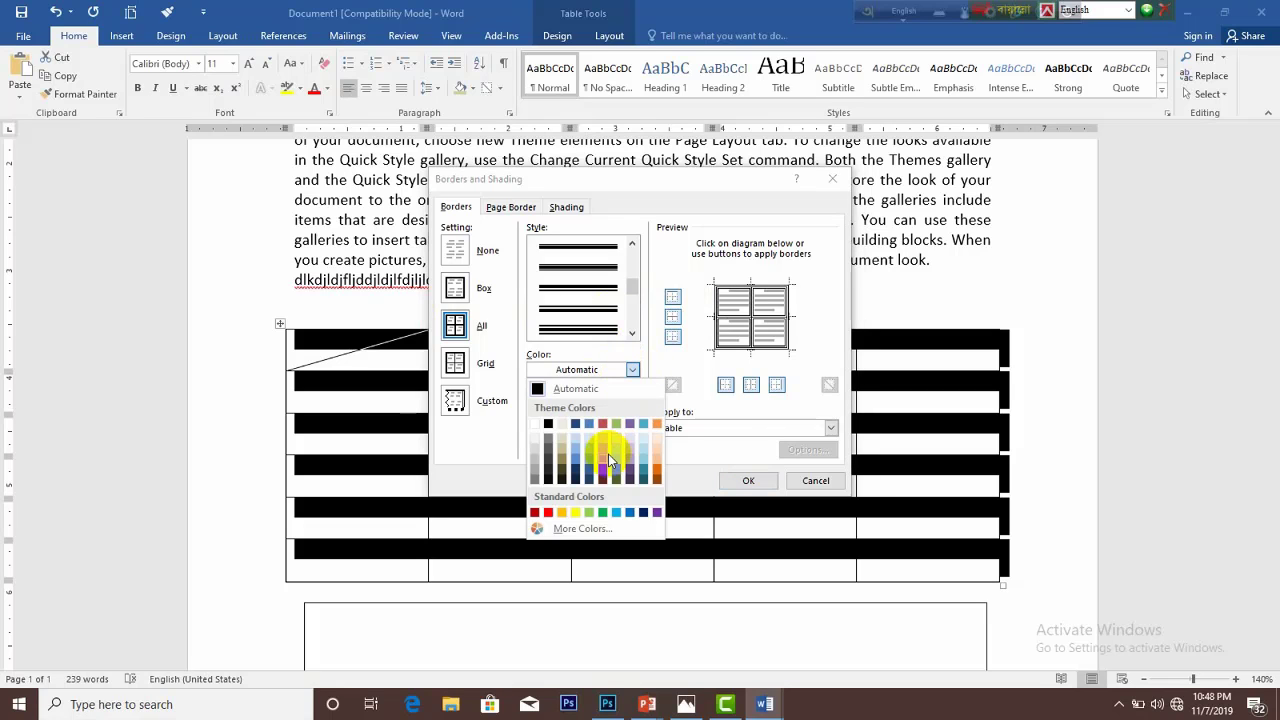
pyautogui.click(607, 464)
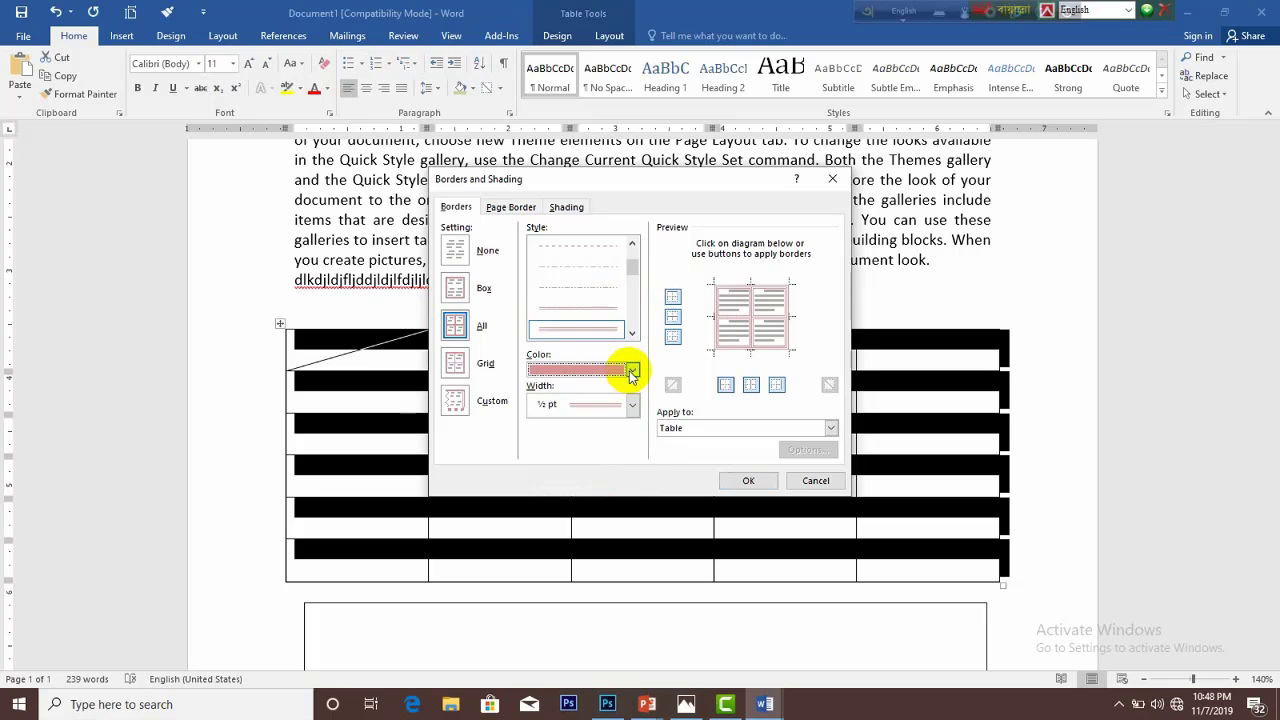
pyautogui.click(633, 370)
pyautogui.click(608, 474)
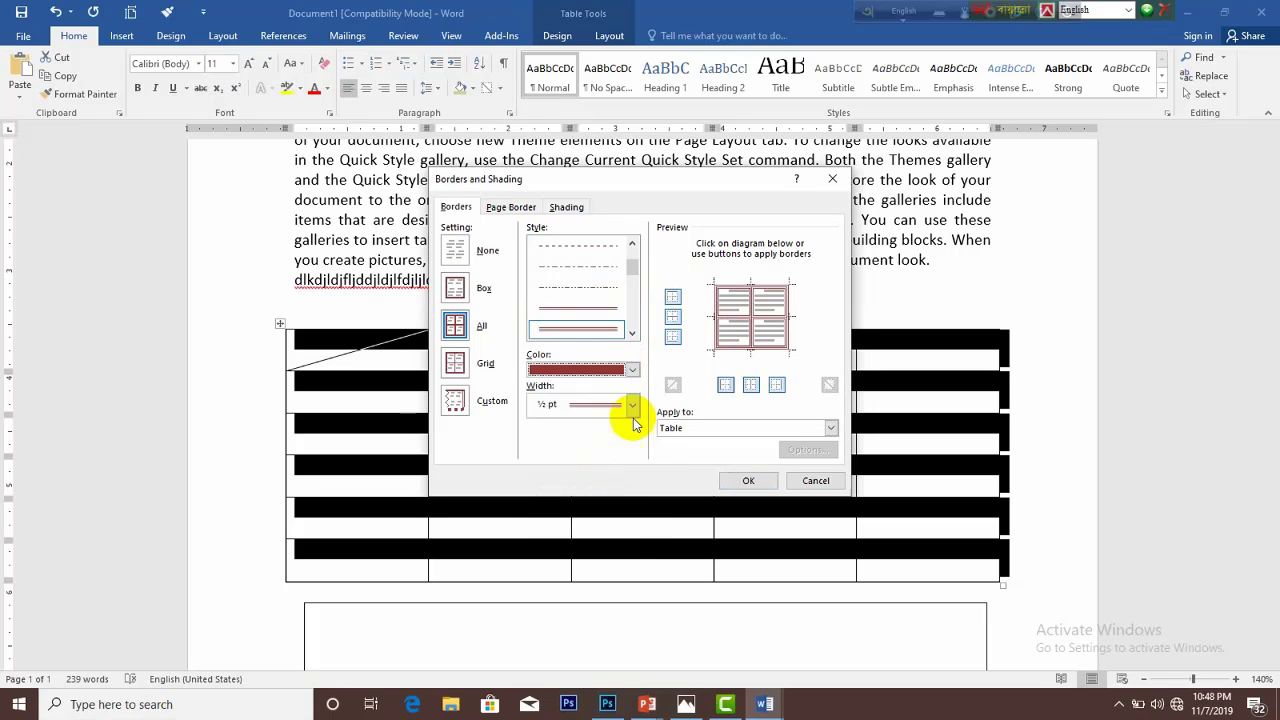
pyautogui.click(633, 404)
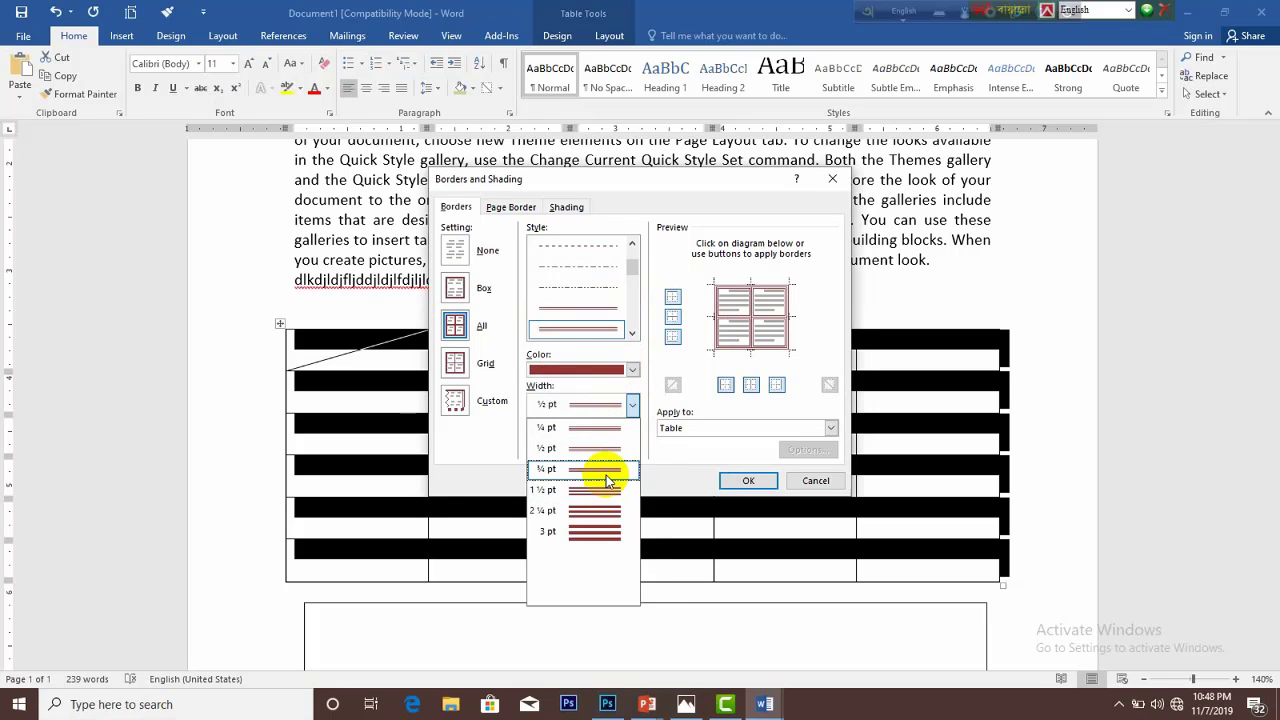
pyautogui.click(606, 469)
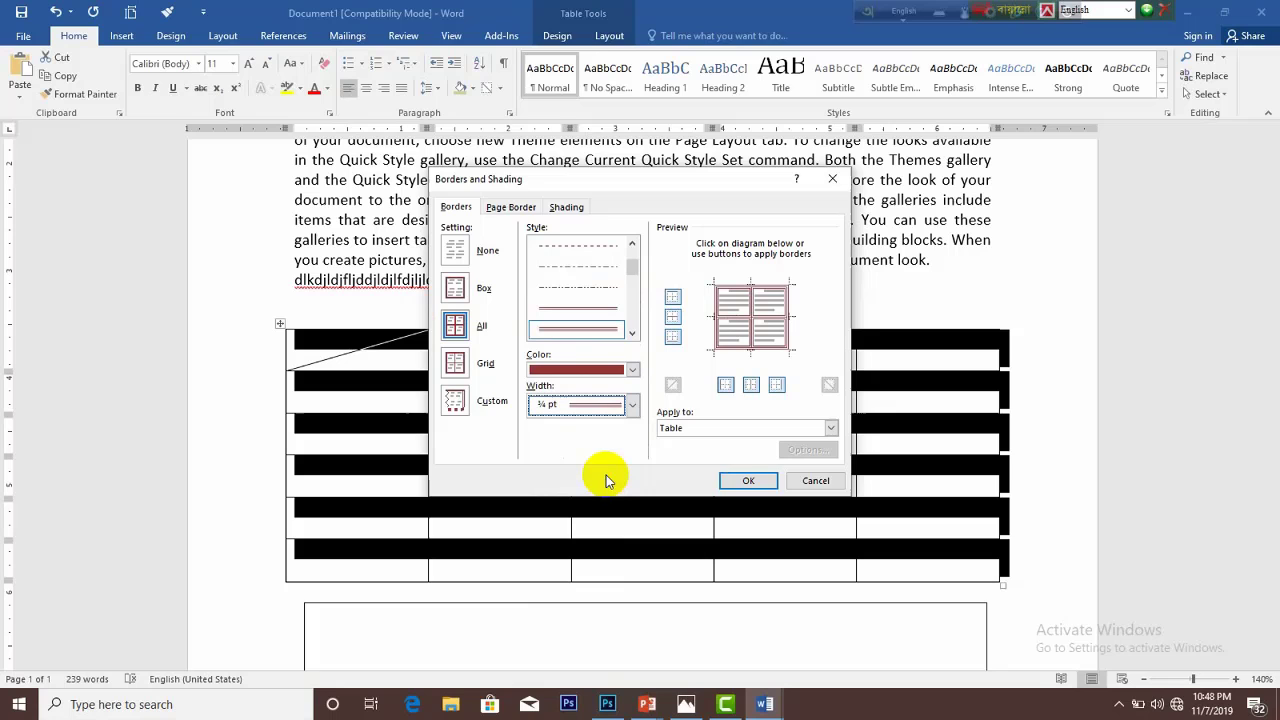
pyautogui.click(768, 488)
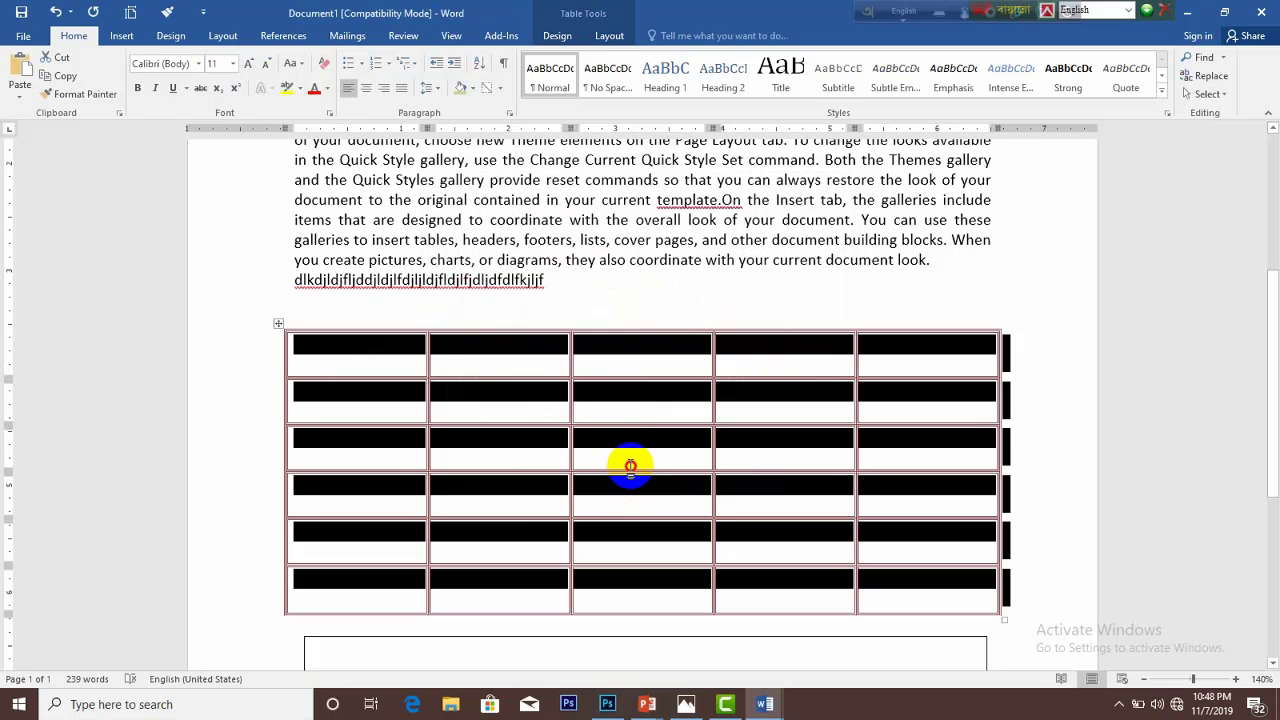
pyautogui.click(630, 466)
pyautogui.scroll(-1, 628, 464)
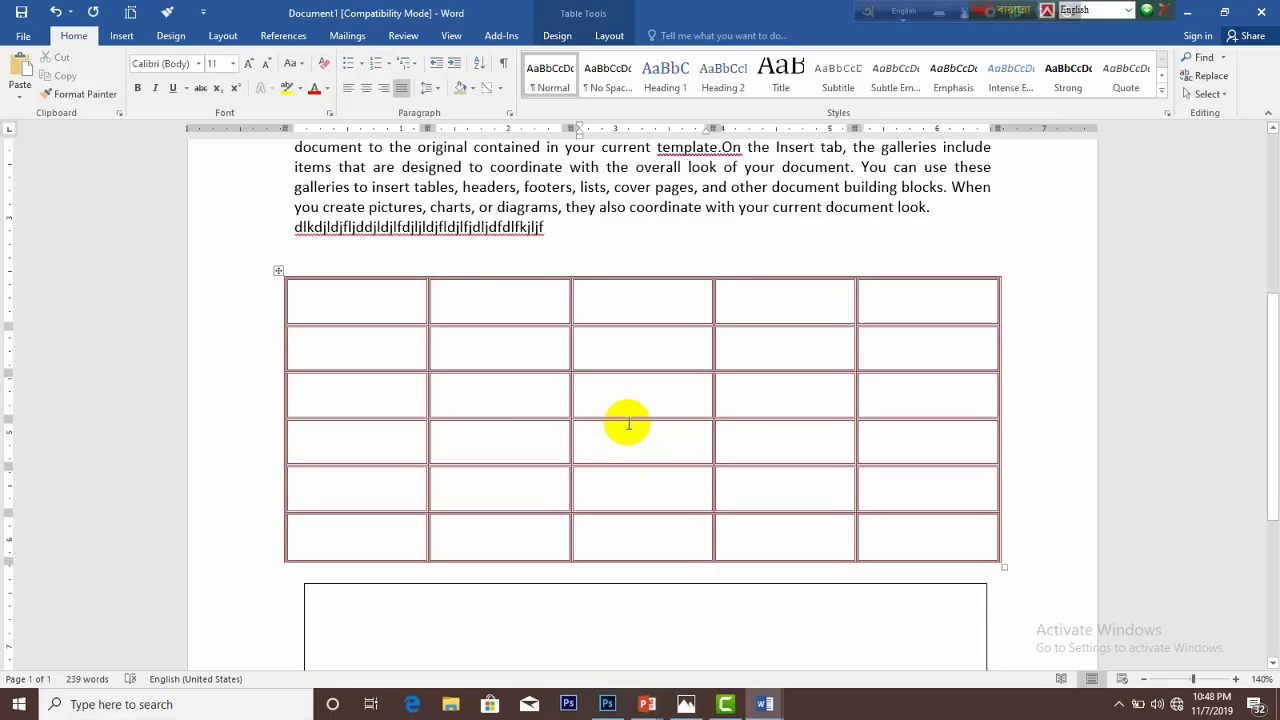
pyautogui.keyDown('ctrl'); pyautogui.scroll(1, 628, 424); pyautogui.keyUp('ctrl')
pyautogui.keyDown('ctrl'); pyautogui.scroll(2, 628, 424); pyautogui.keyUp('ctrl')
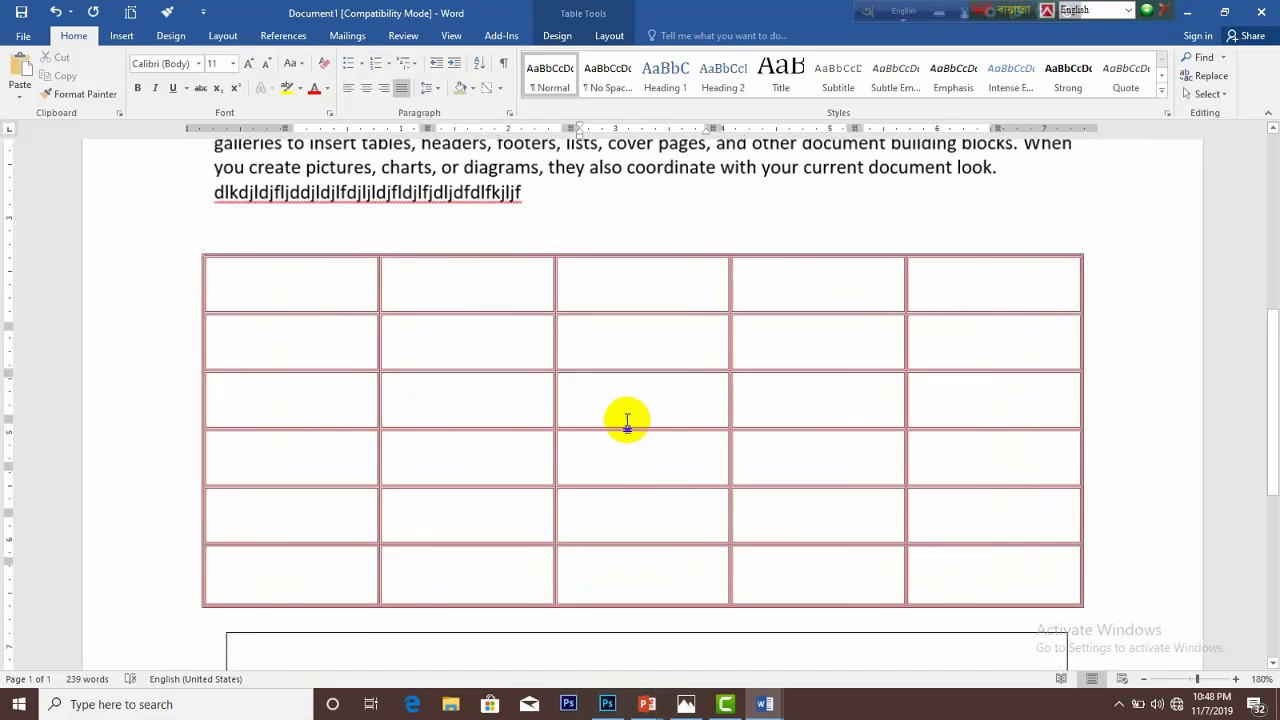
pyautogui.keyDown('ctrl'); pyautogui.scroll(2, 627, 422); pyautogui.keyUp('ctrl')
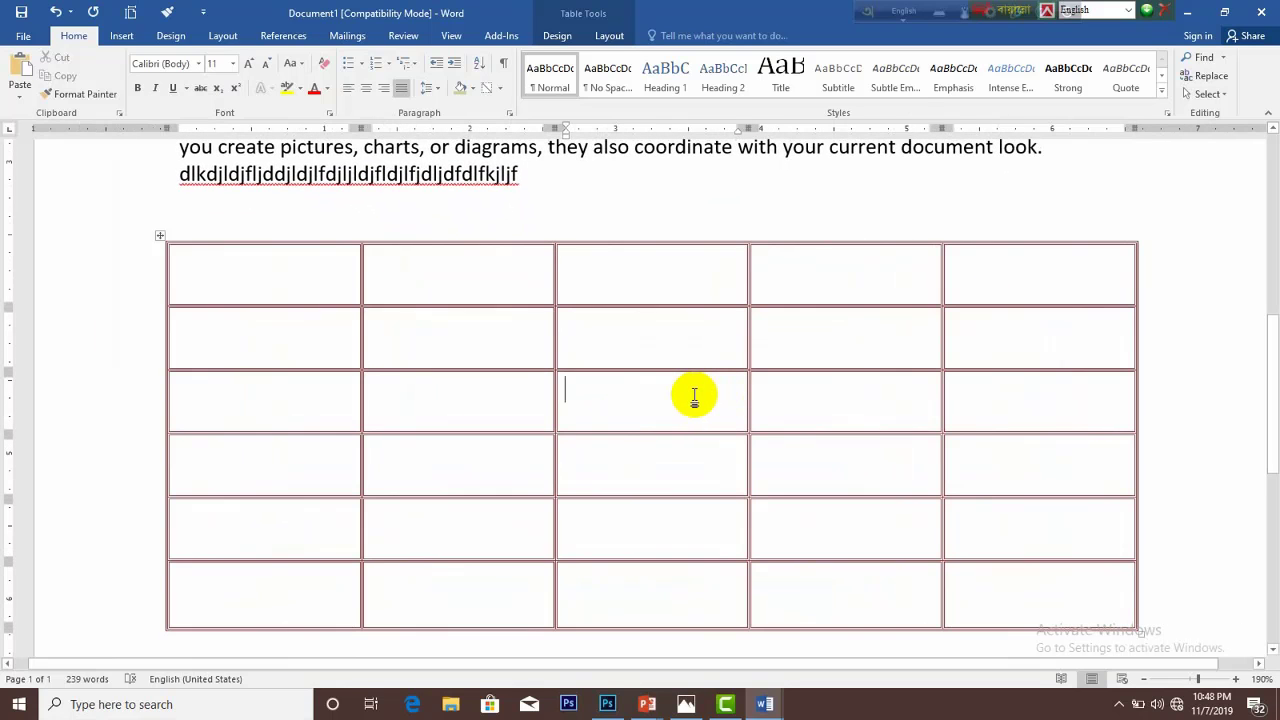
pyautogui.keyDown('ctrl'); pyautogui.scroll(-2, 694, 396); pyautogui.keyUp('ctrl')
pyautogui.keyDown('ctrl'); pyautogui.scroll(-5, 694, 396); pyautogui.keyUp('ctrl')
pyautogui.keyDown('ctrl'); pyautogui.scroll(-1, 695, 394); pyautogui.keyUp('ctrl')
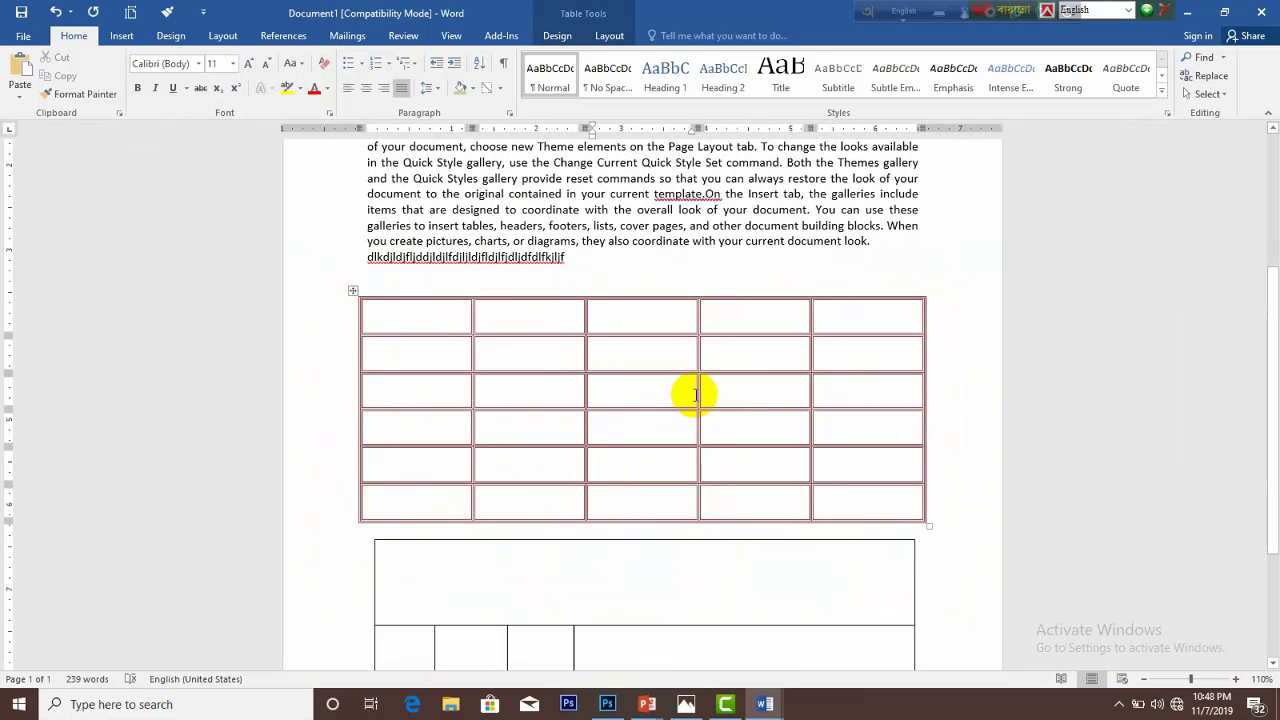